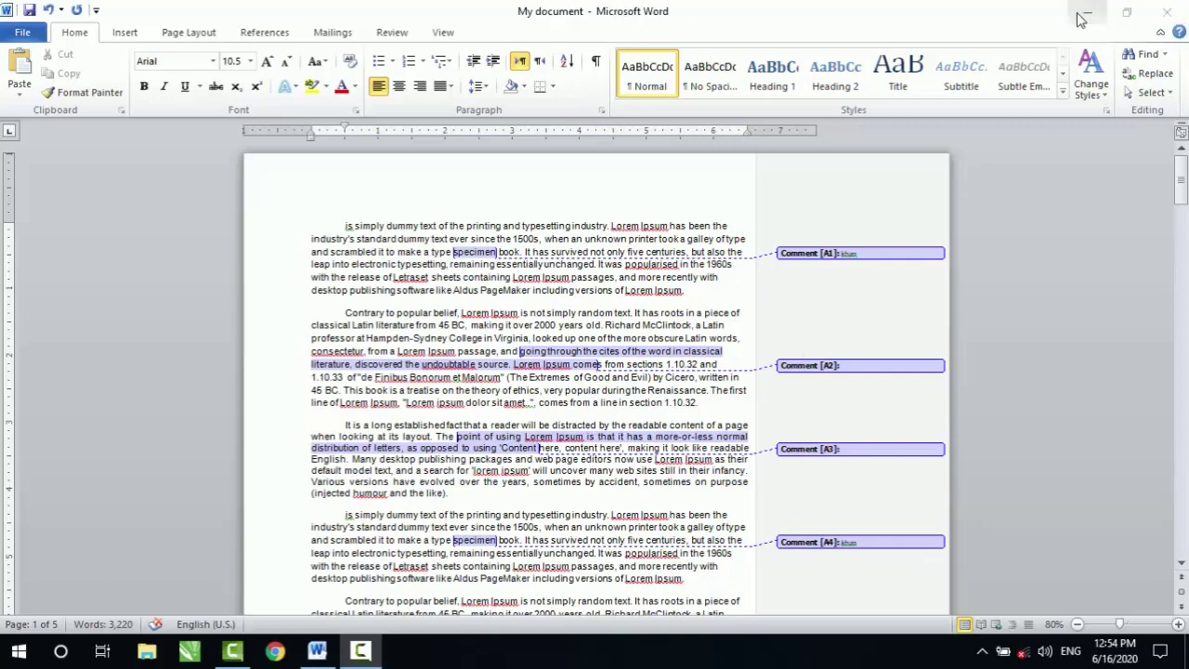
Browse the File backstage's Recent and New pages, then show the Print preview for My document.
click(22, 33)
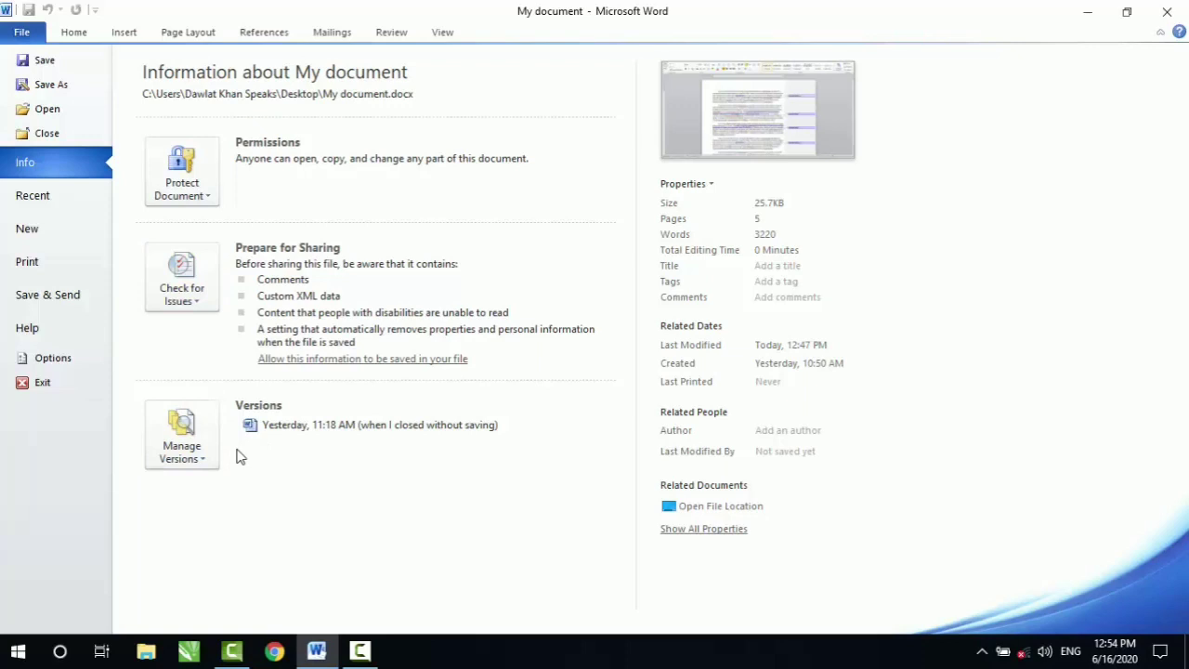
click(32, 206)
click(35, 234)
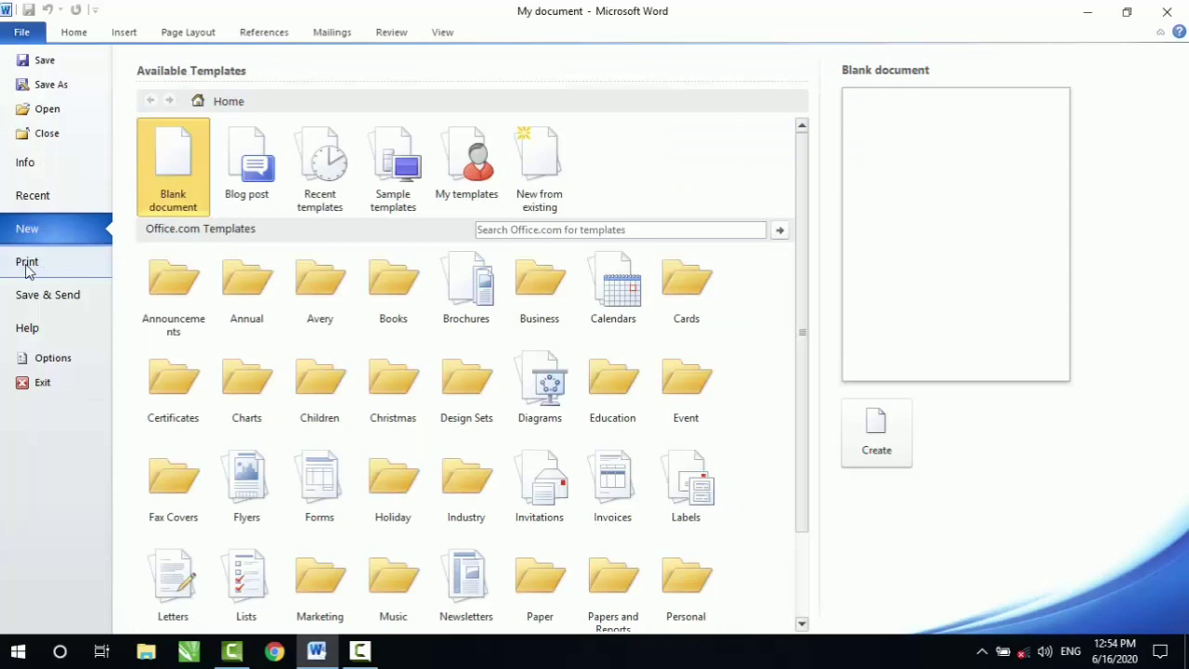
click(49, 268)
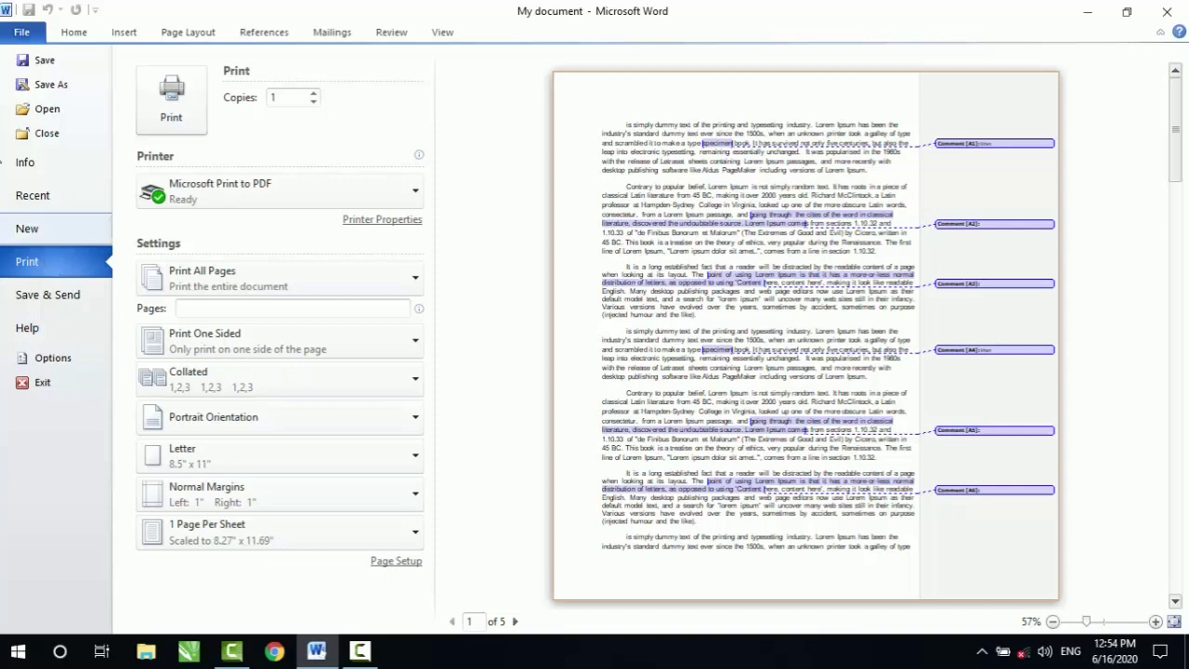
click(74, 32)
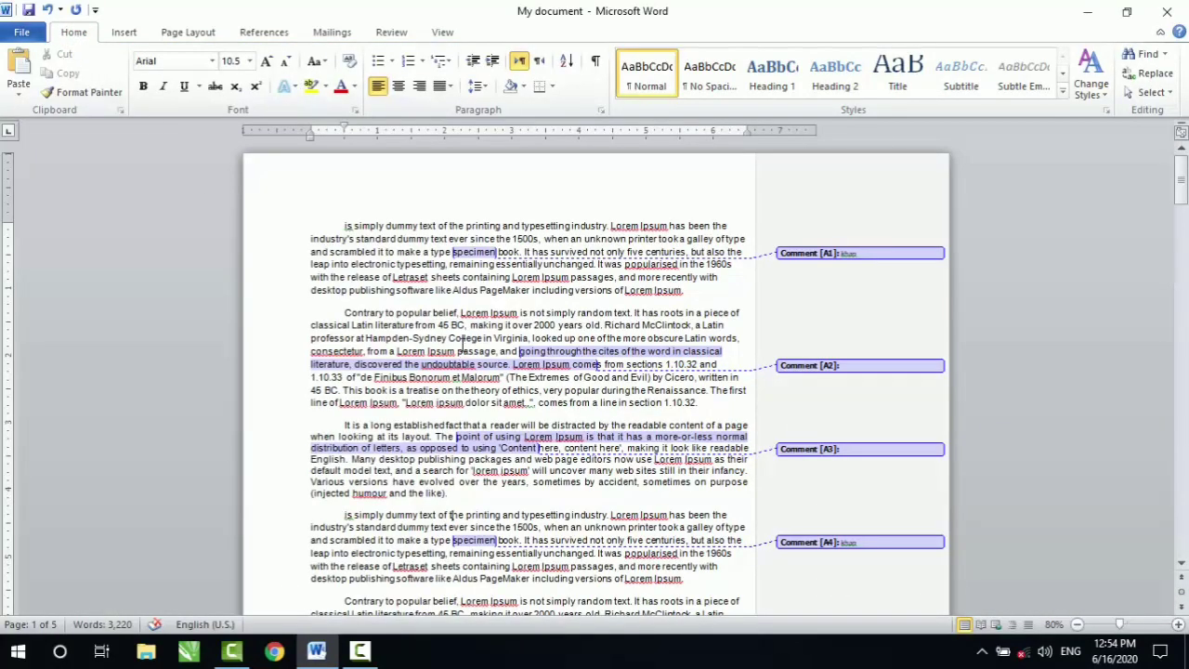
click(344, 224)
mouse_move(345, 224)
mouse_down()
mouse_move(734, 489)
mouse_move(706, 496)
mouse_up()
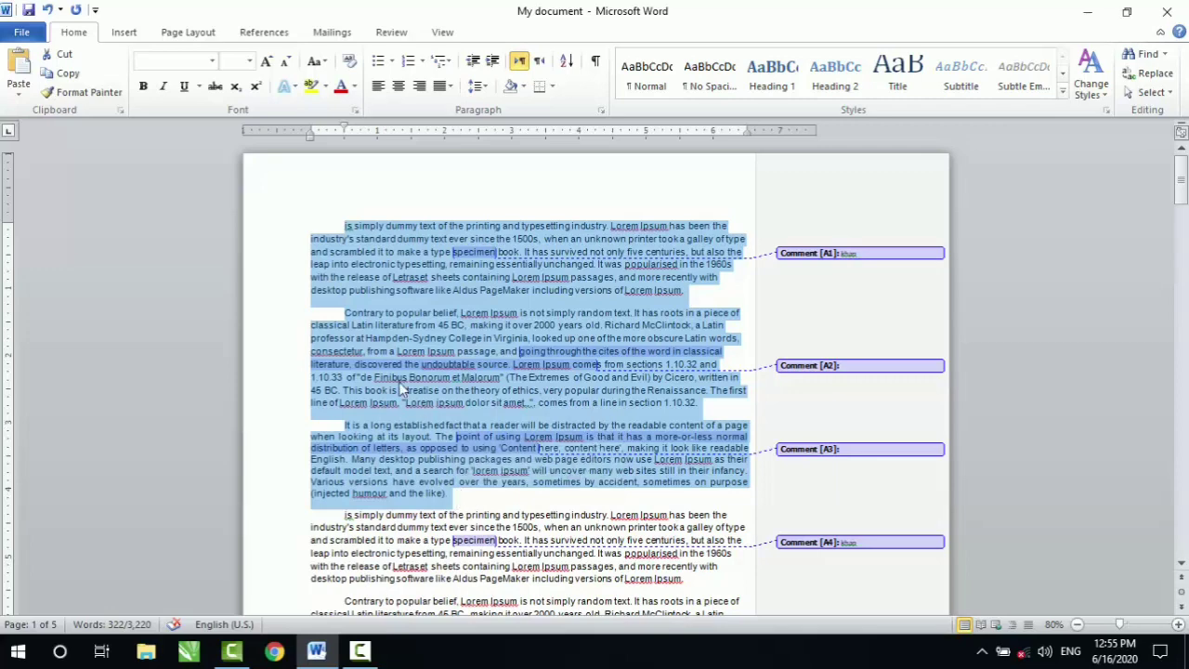
click(346, 228)
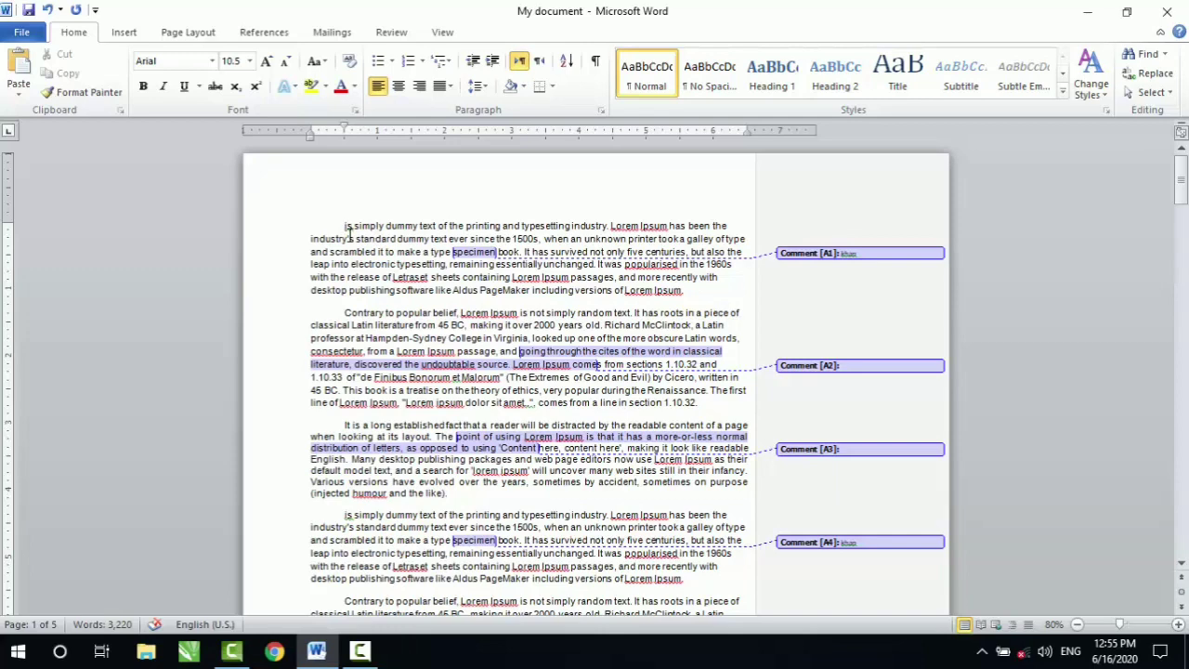
click(22, 31)
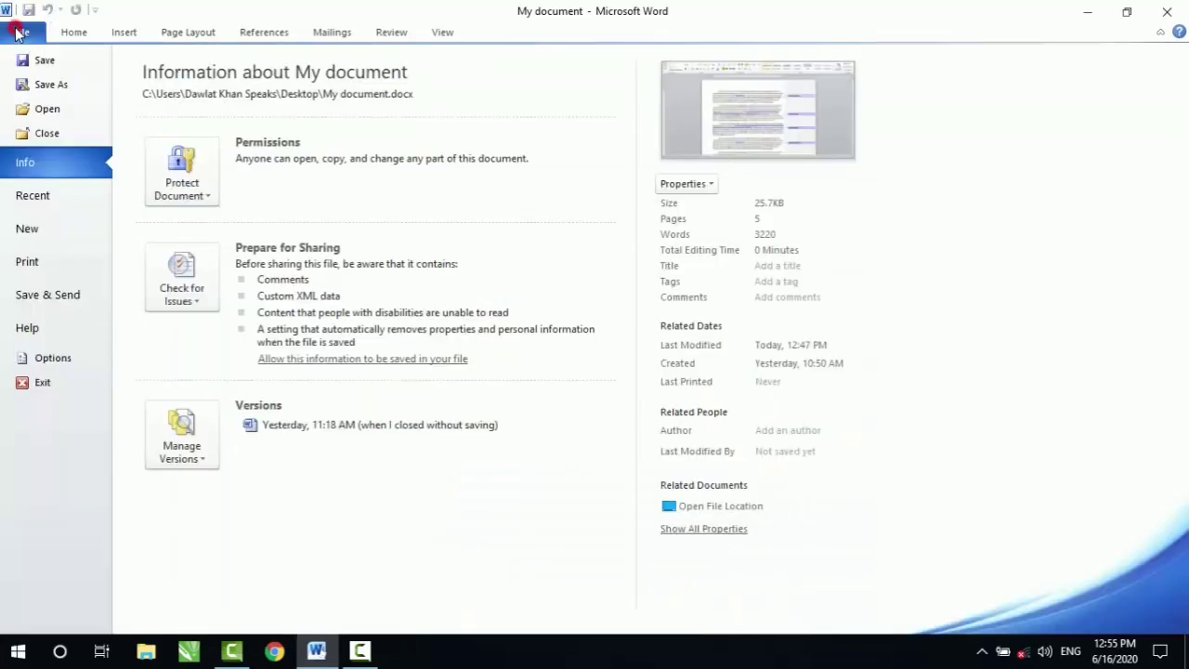
click(26, 260)
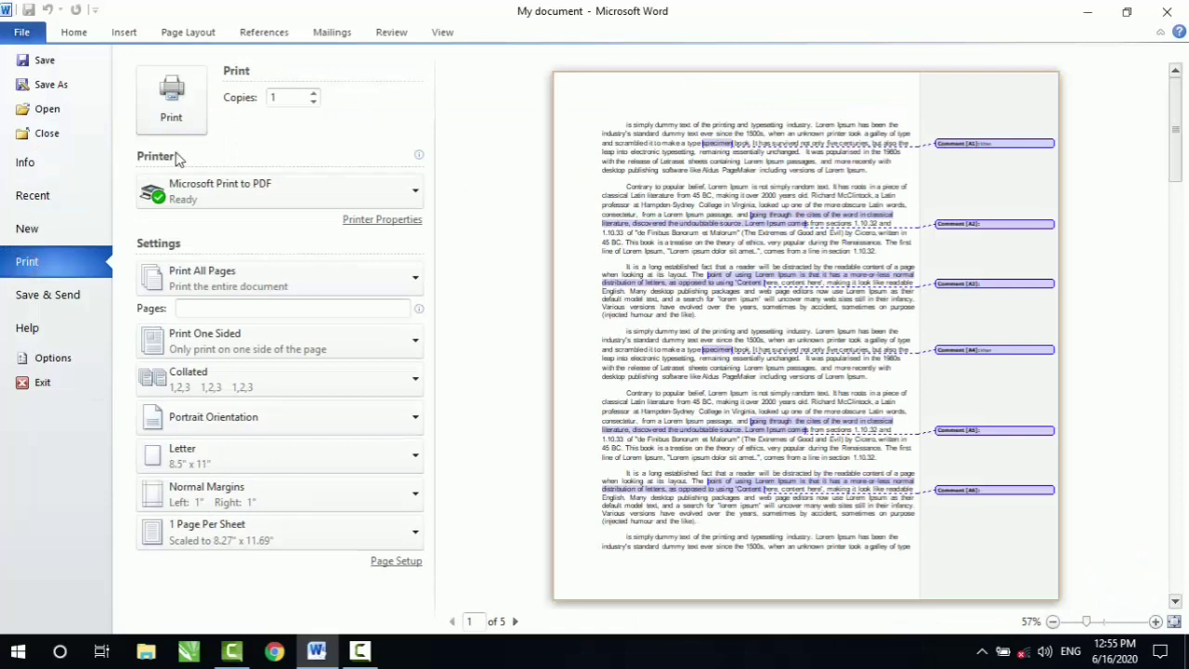
click(82, 38)
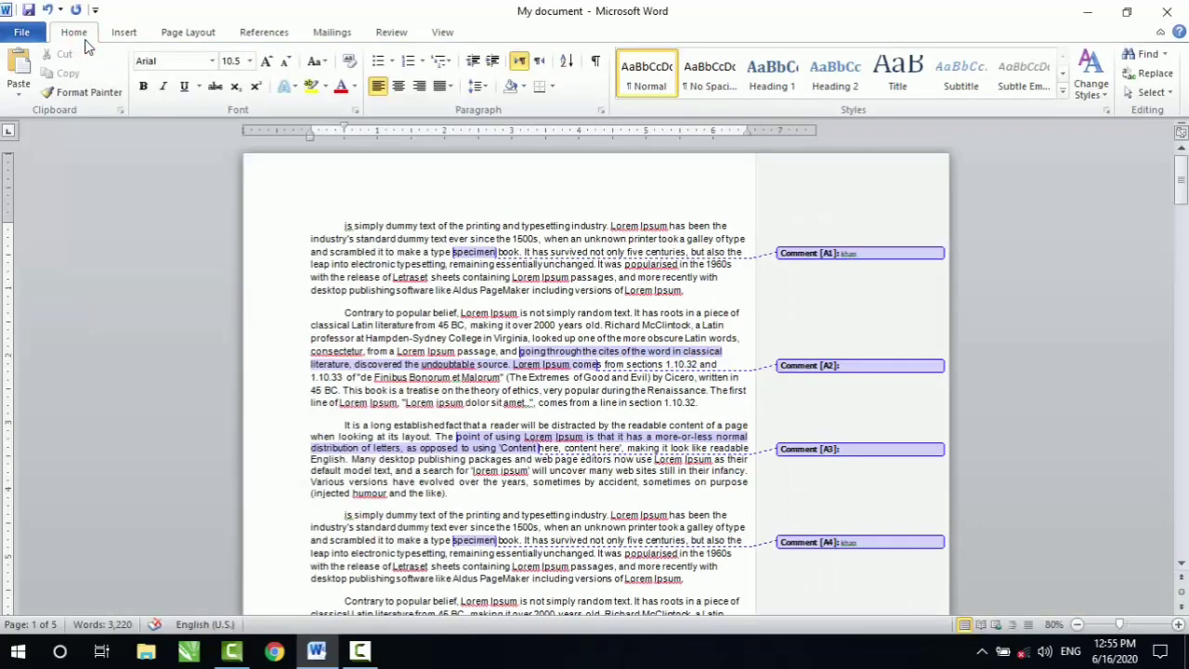
key(ctrl+p)
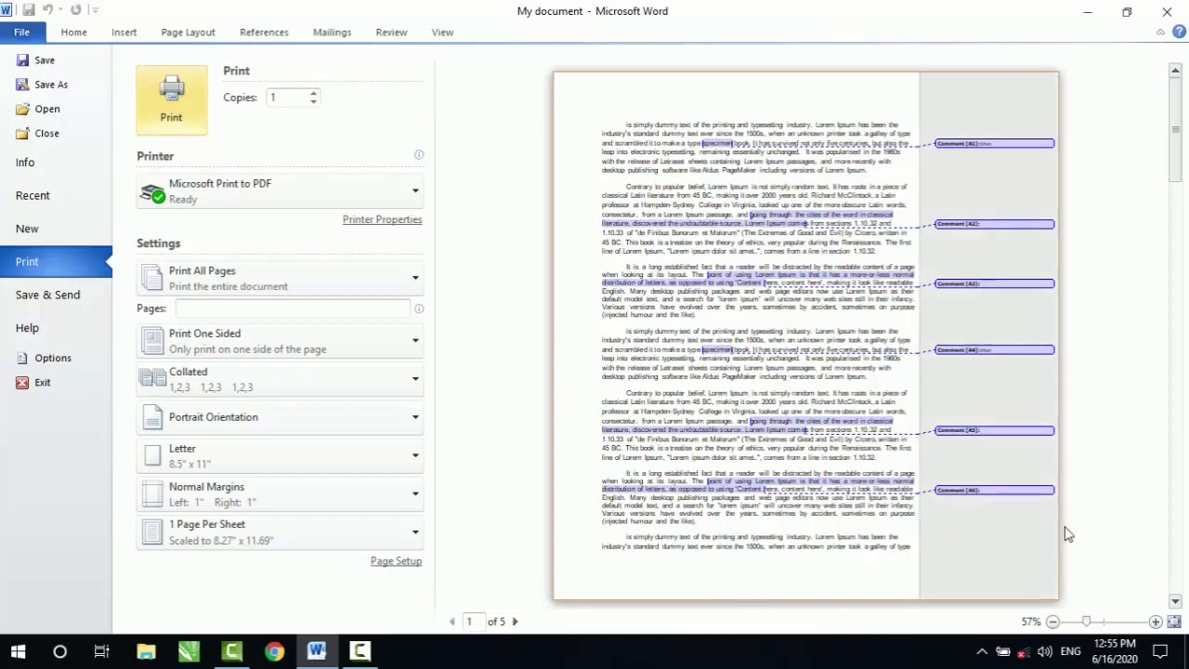
click(560, 74)
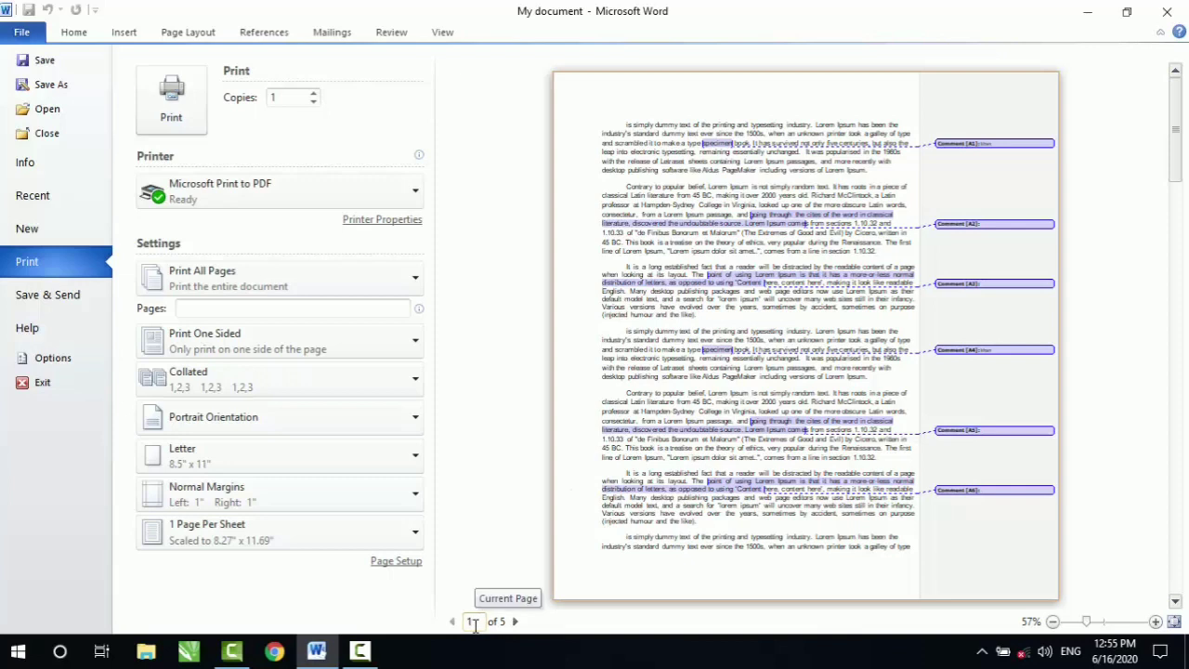
click(514, 622)
click(515, 621)
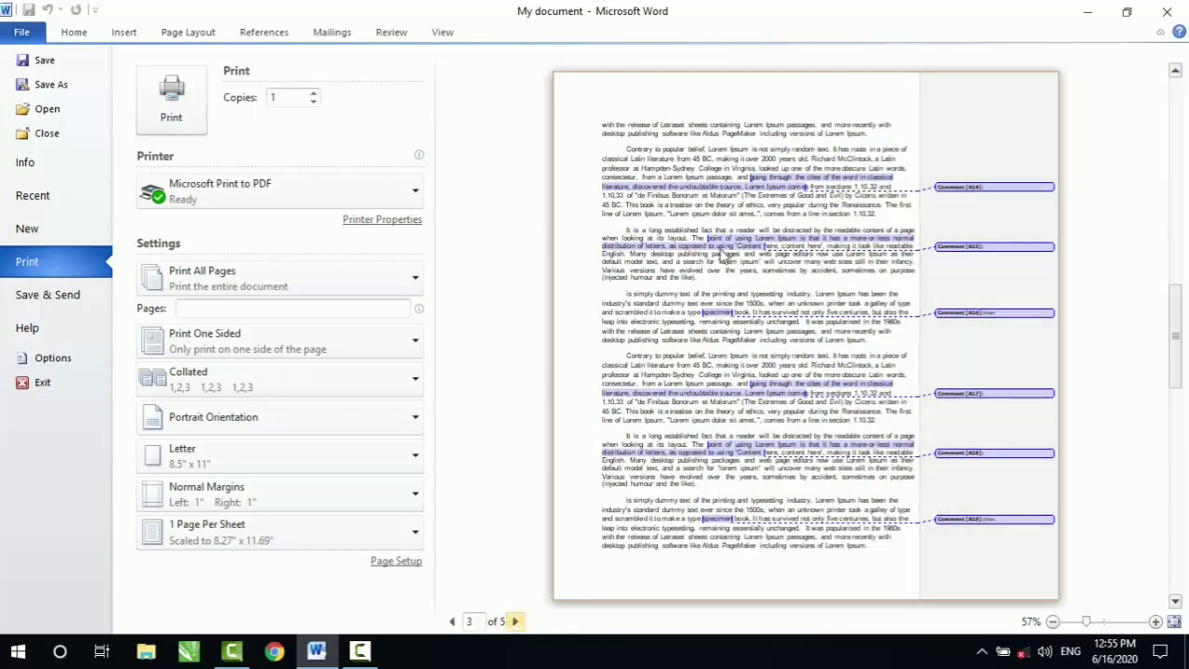
click(453, 622)
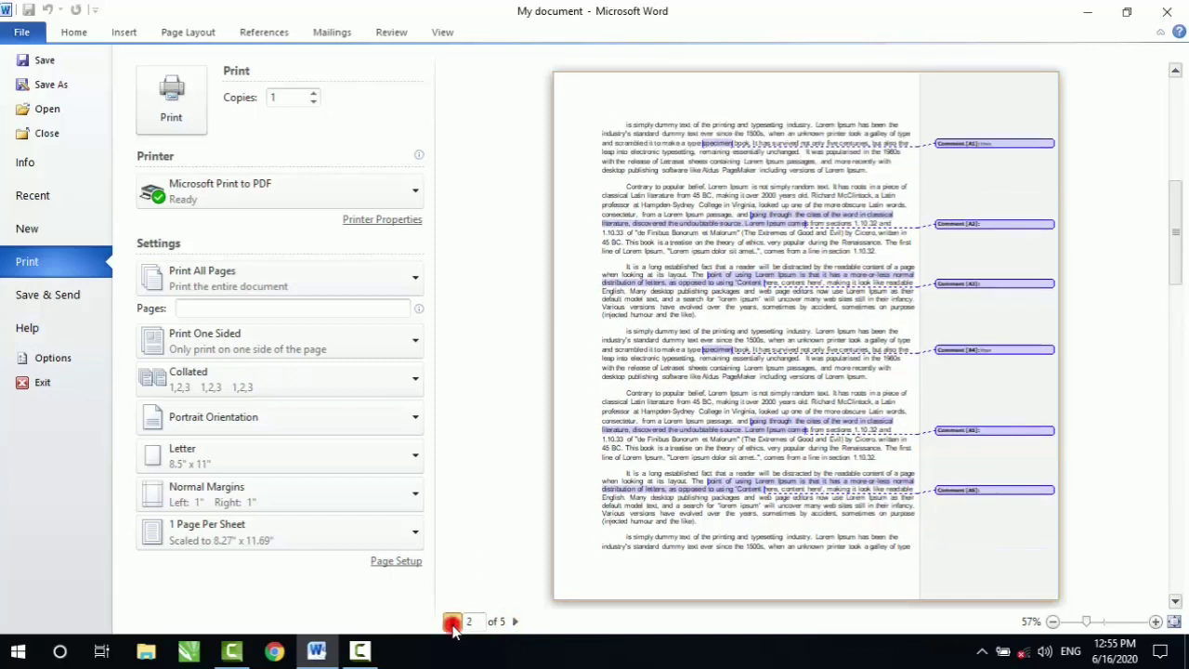
click(453, 621)
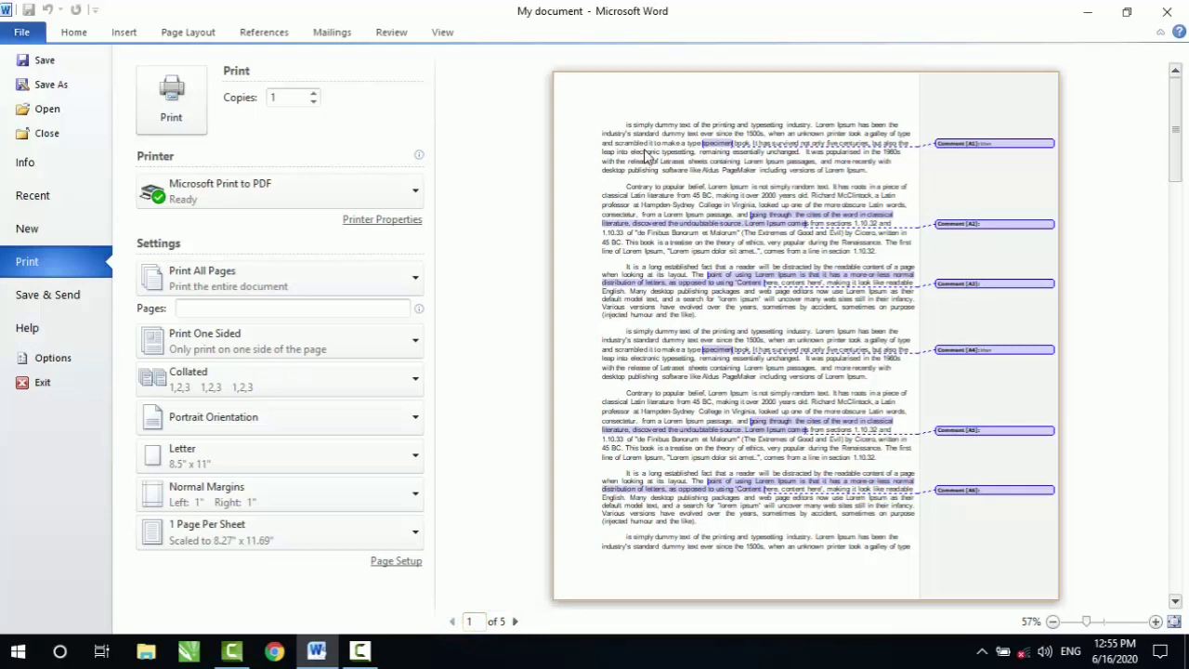
click(625, 123)
click(314, 94)
click(469, 624)
click(314, 93)
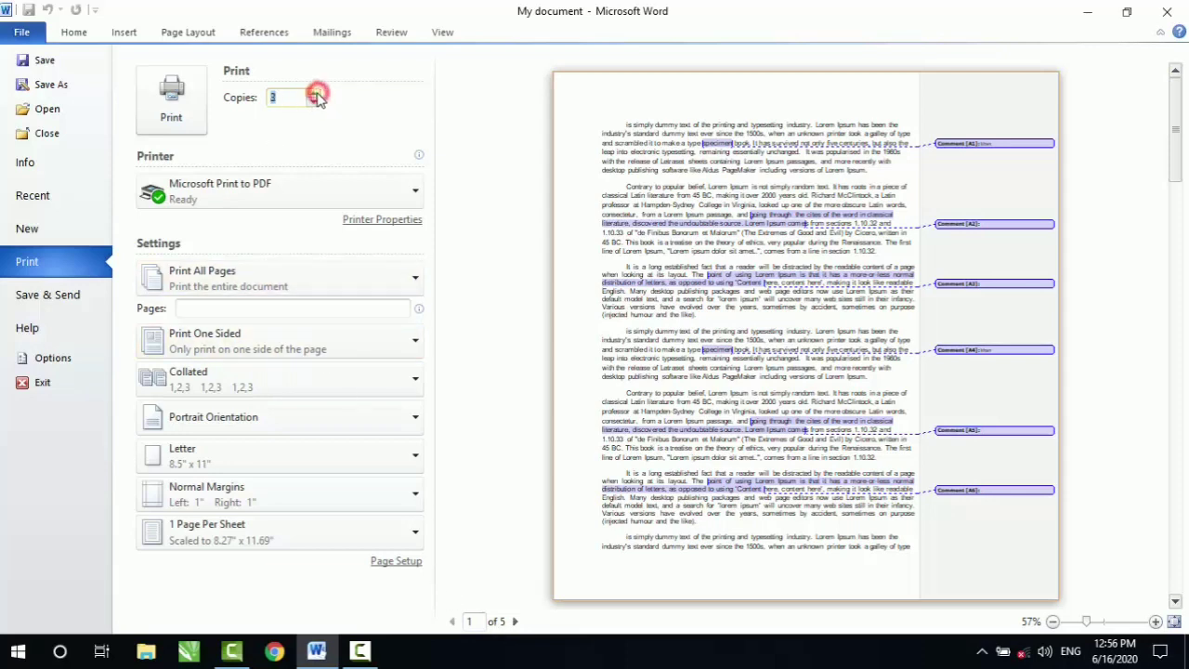
click(314, 92)
click(313, 93)
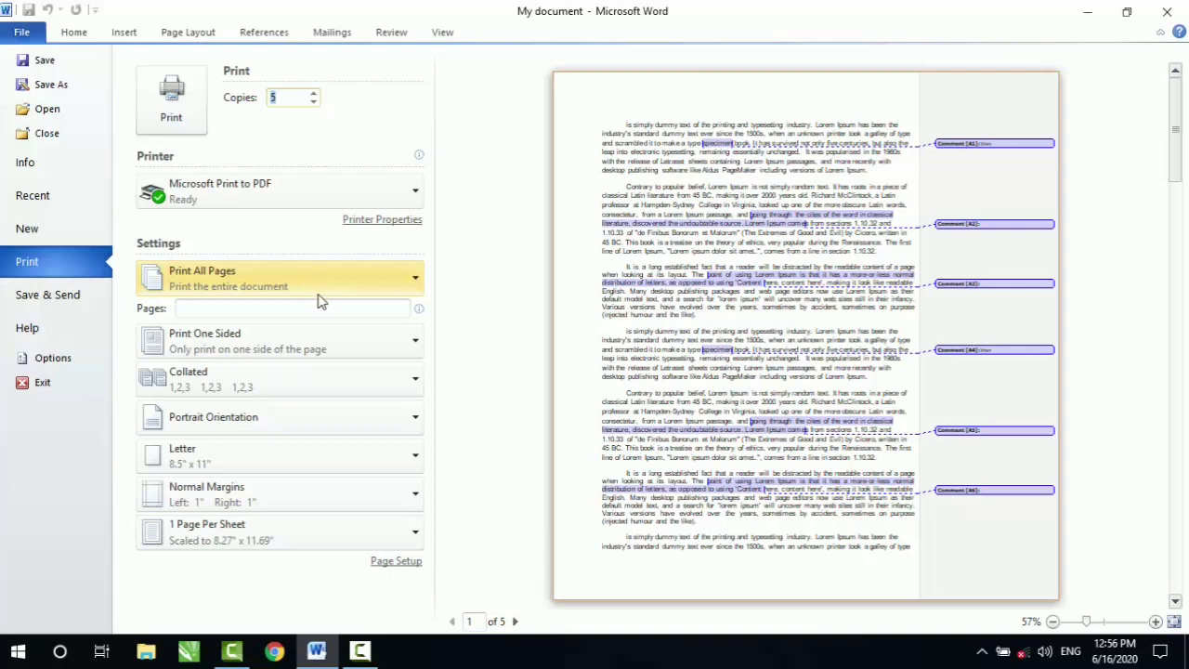
click(314, 101)
click(314, 102)
click(314, 101)
click(314, 101)
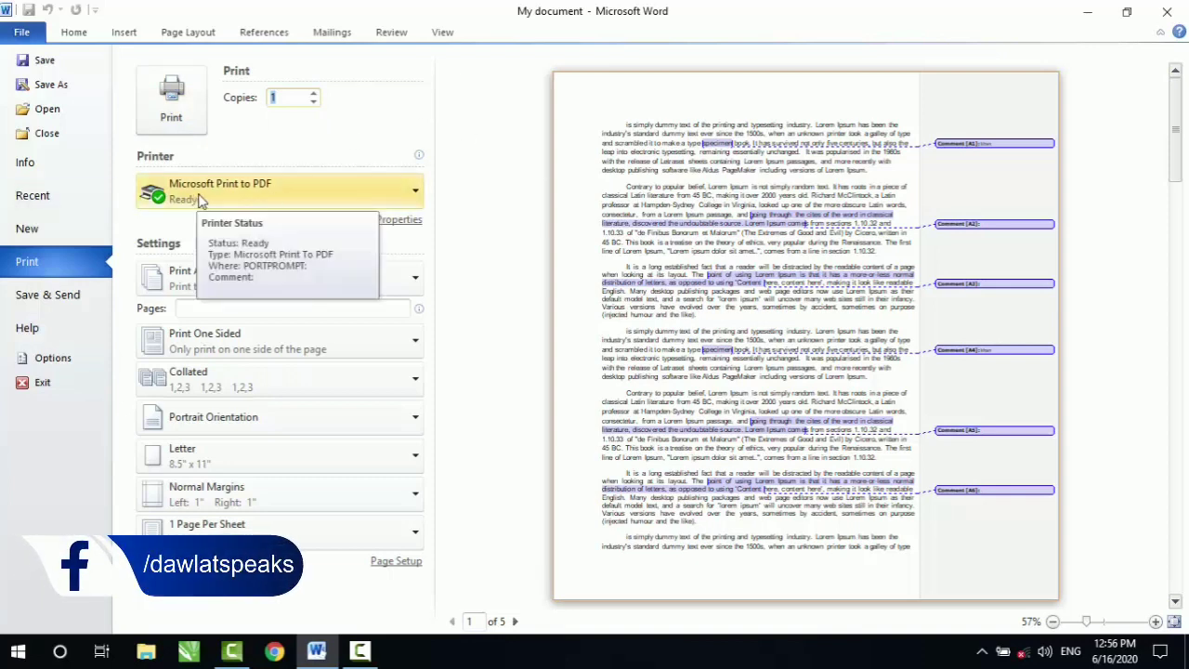
click(285, 197)
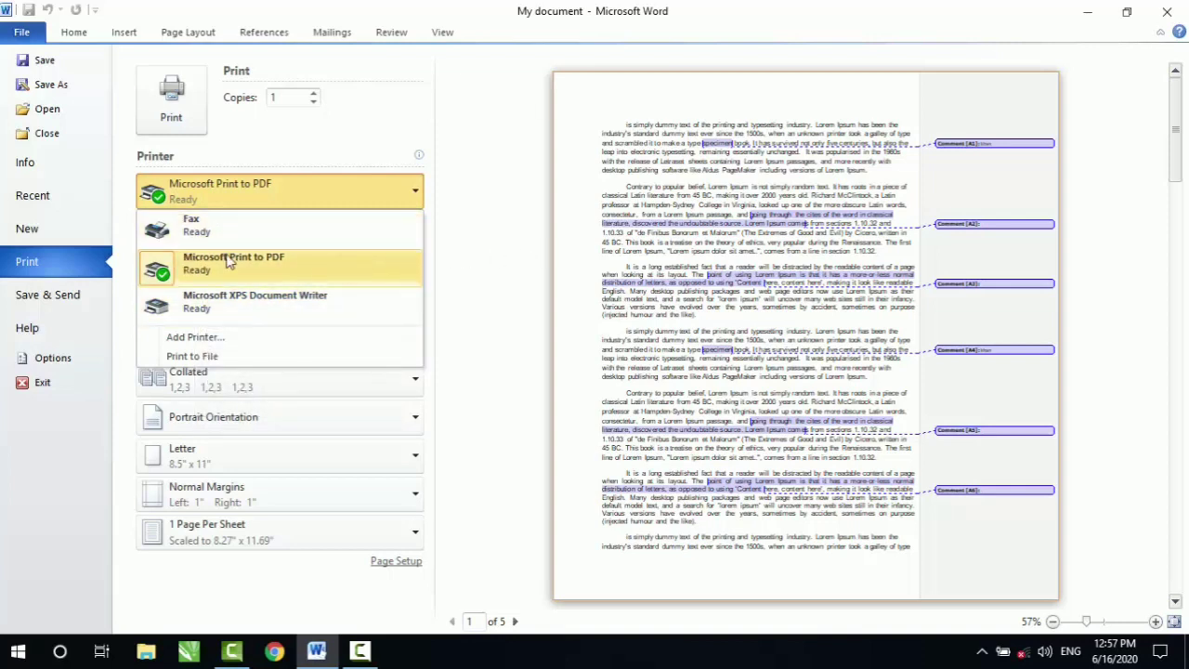
click(191, 229)
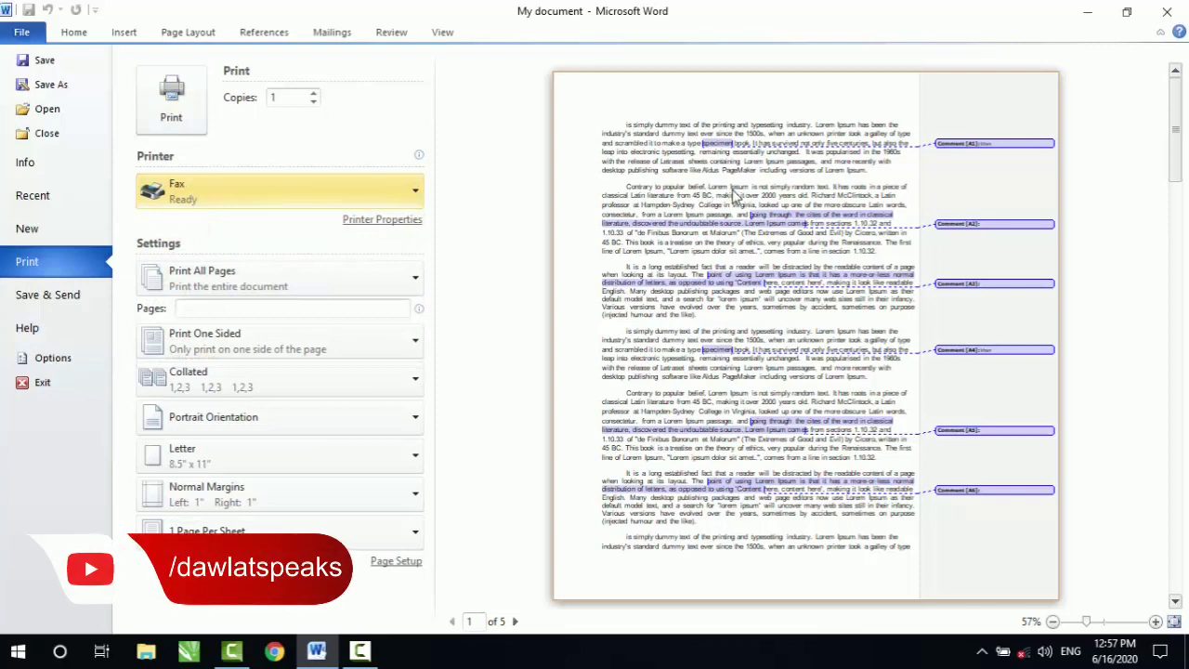
click(244, 181)
click(197, 259)
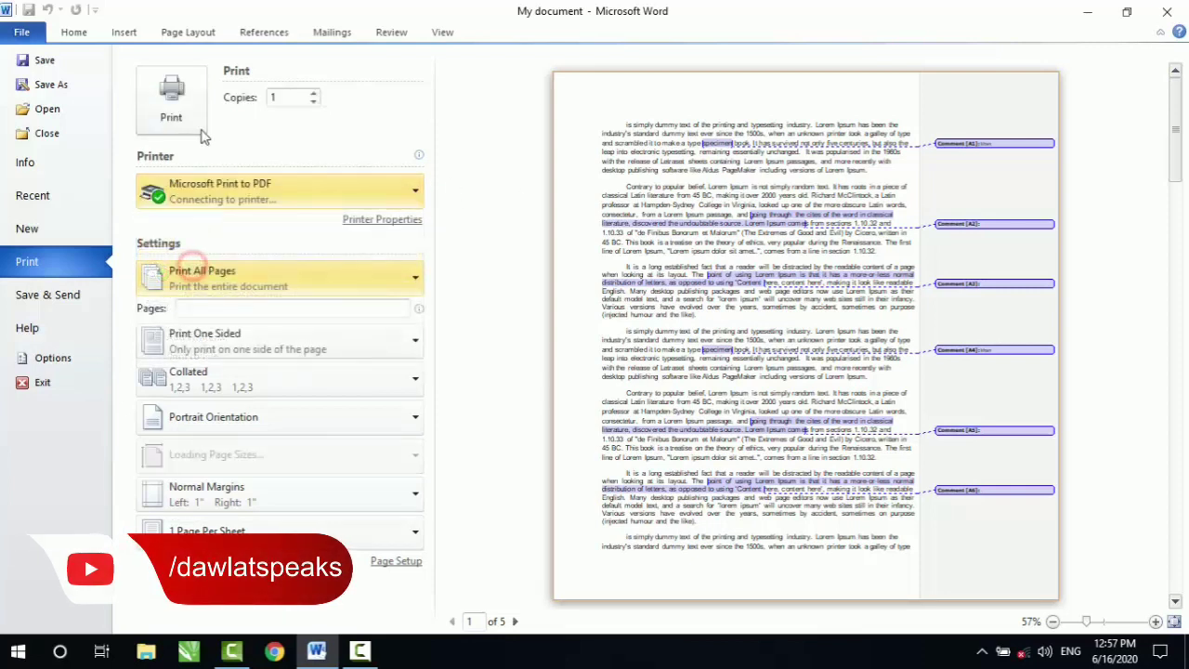
click(208, 192)
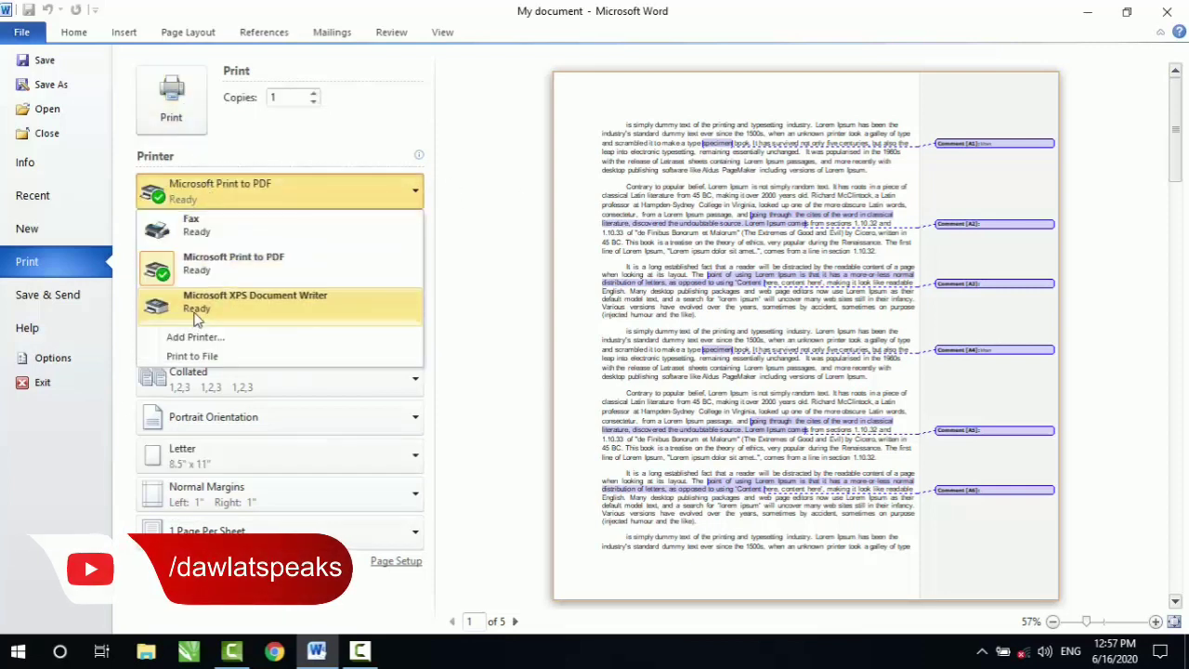
click(195, 314)
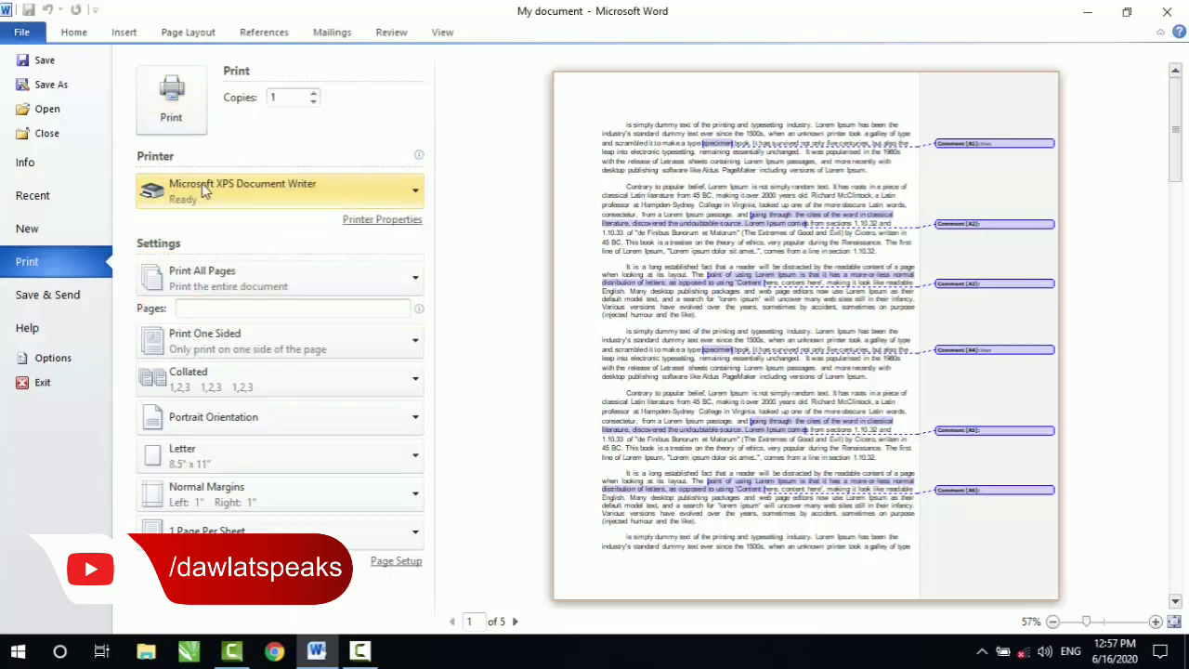
click(204, 188)
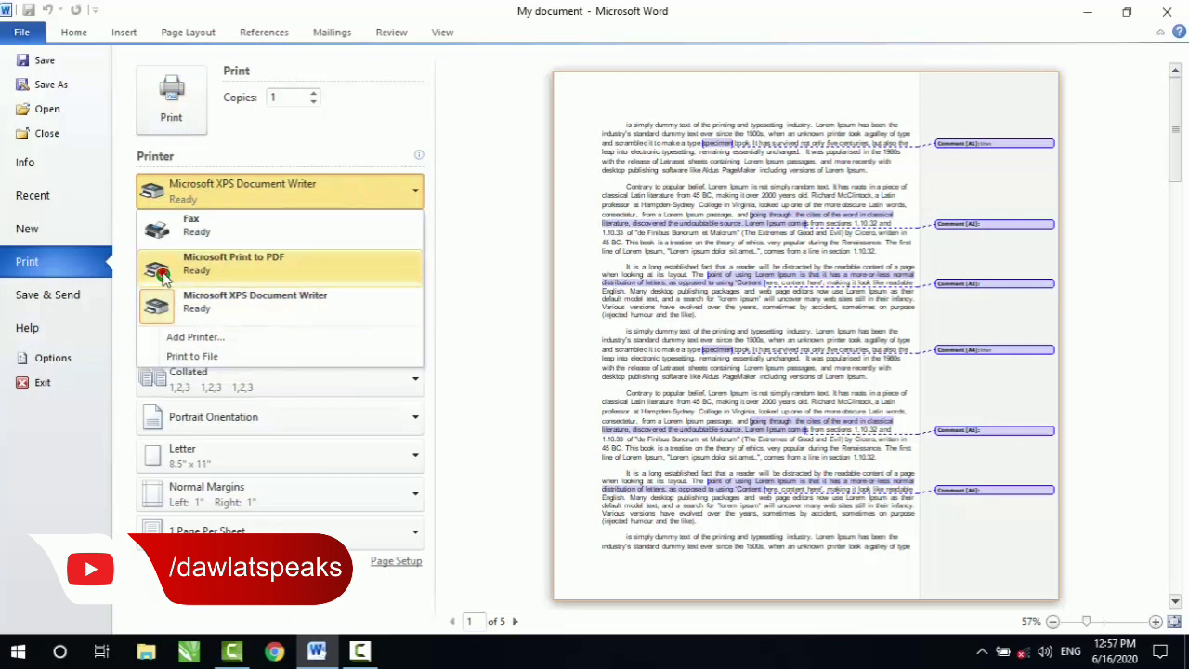
click(162, 268)
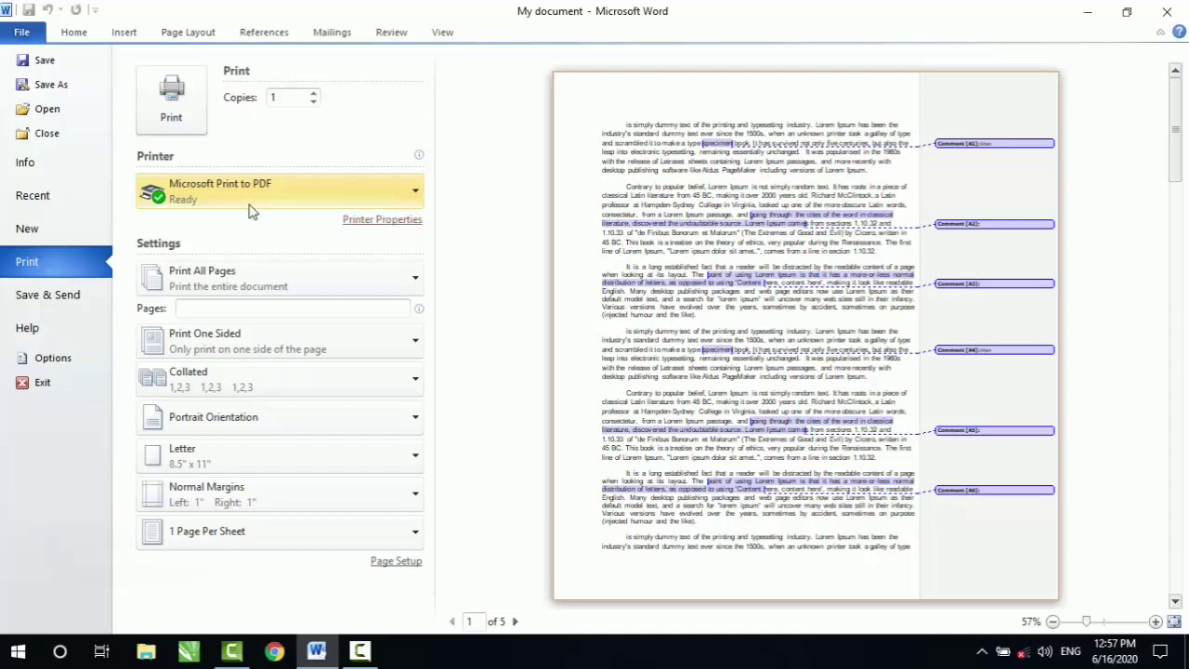
Inspect the Print to PDF printer's Advanced paper options, then close its Document Properties.
click(398, 223)
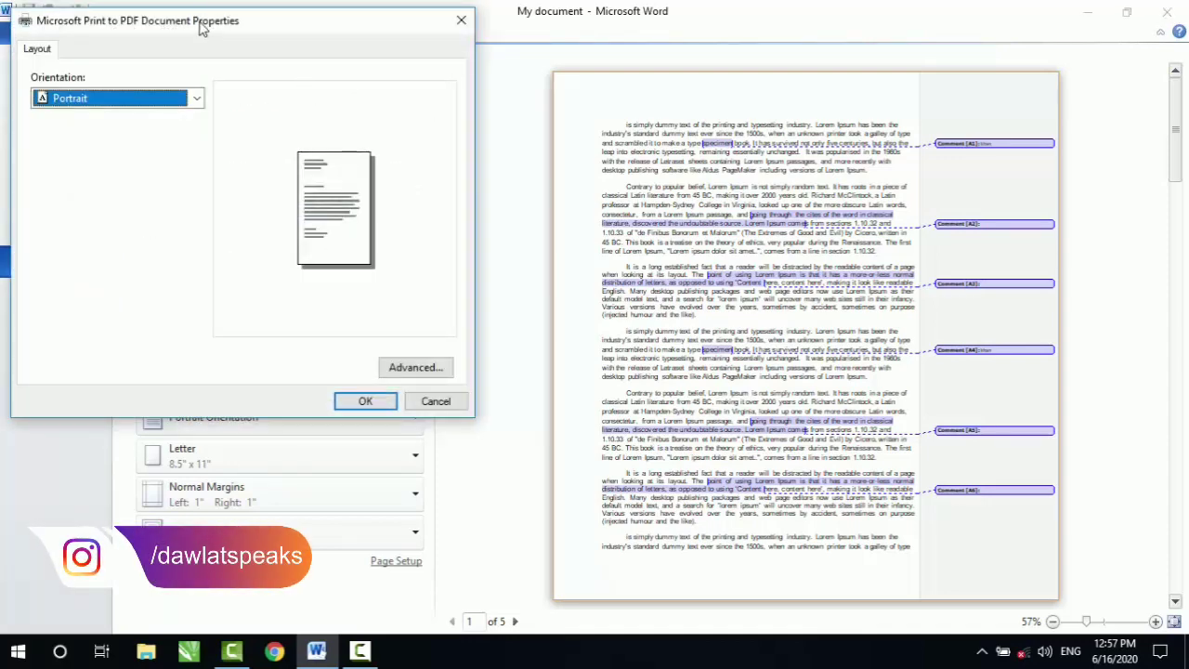
drag(205, 23, 483, 69)
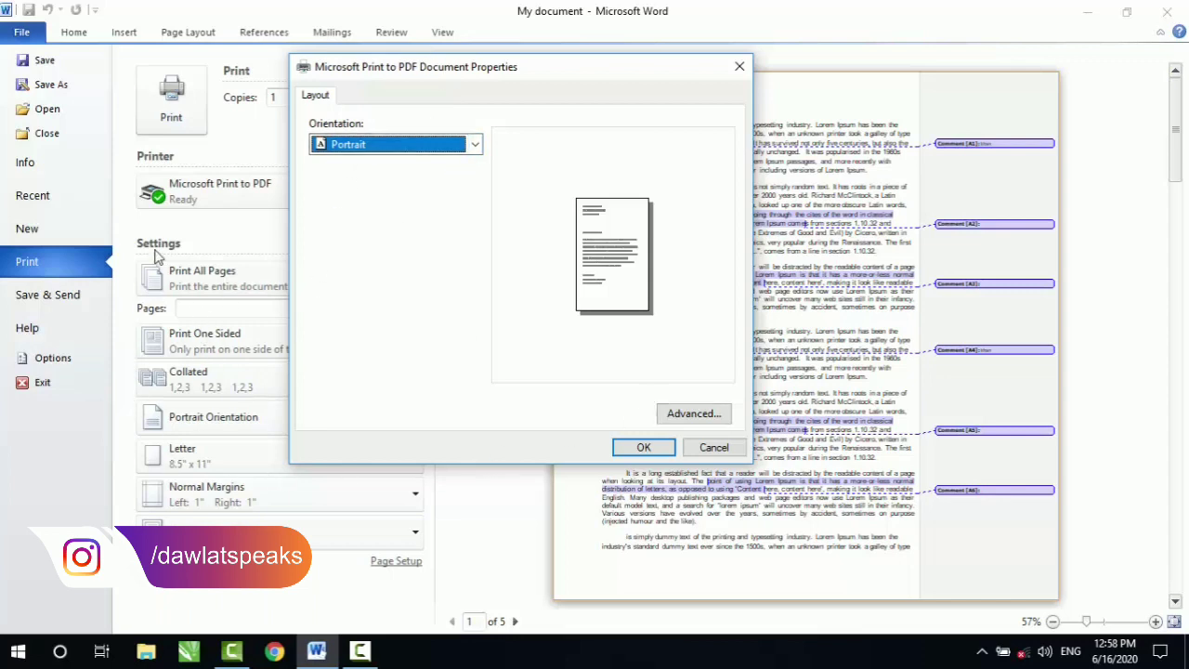
click(703, 413)
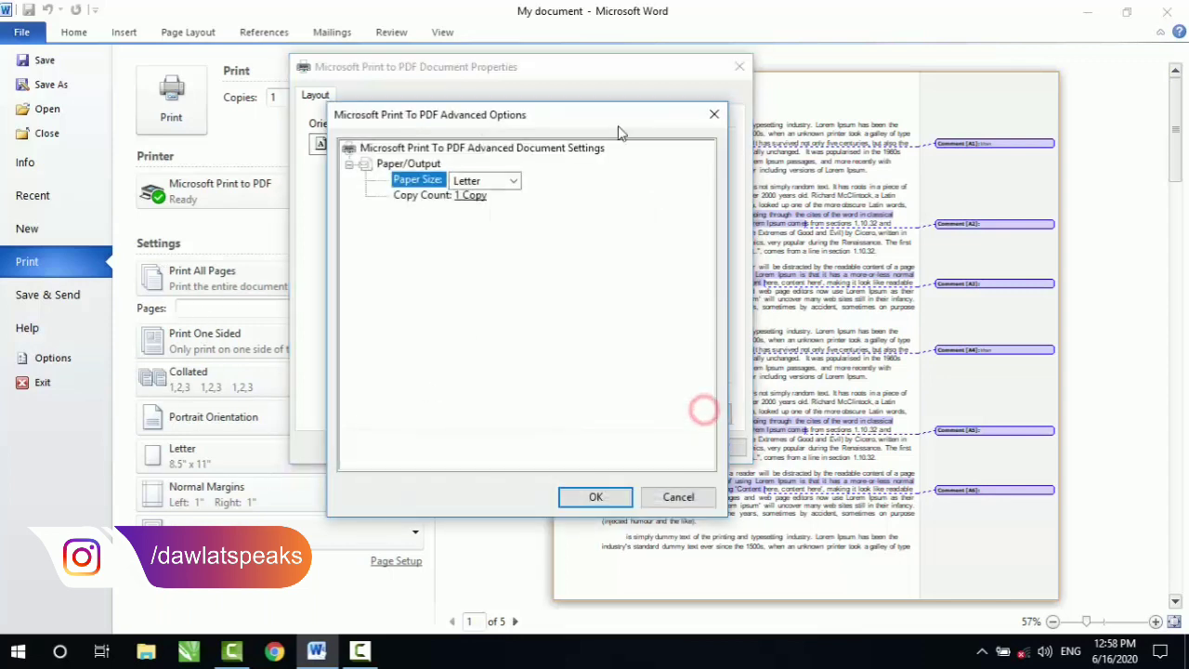
click(715, 114)
click(646, 447)
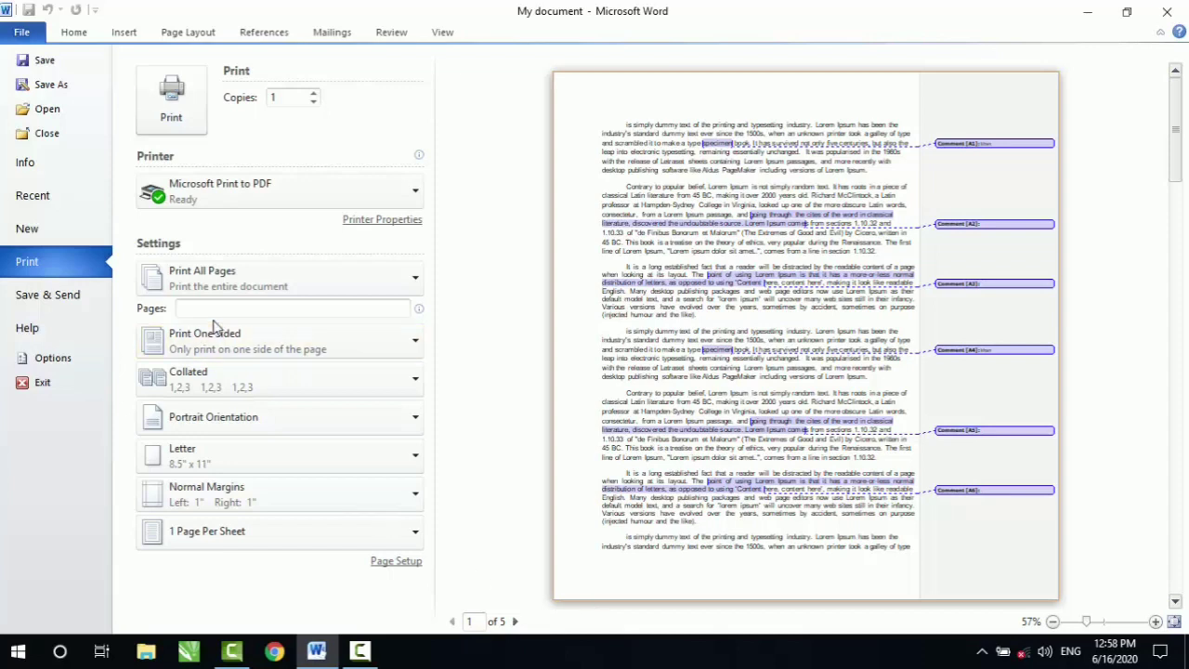
Set the print range to Print Current Page and preview the last page, page 5.
click(231, 278)
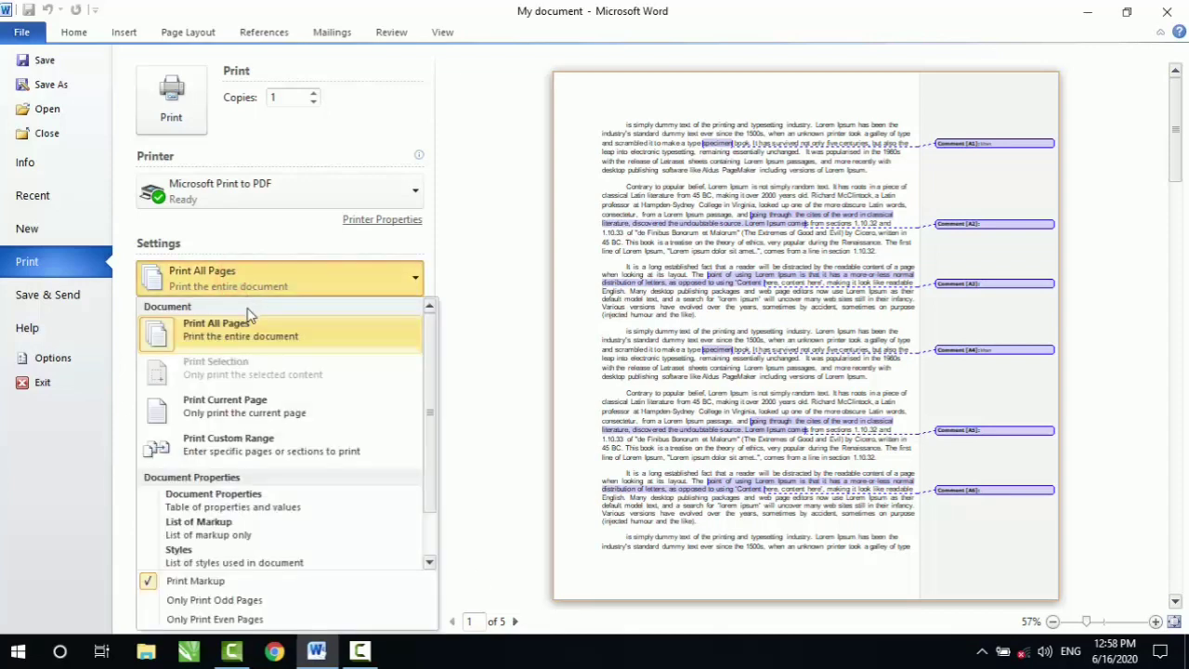
click(249, 417)
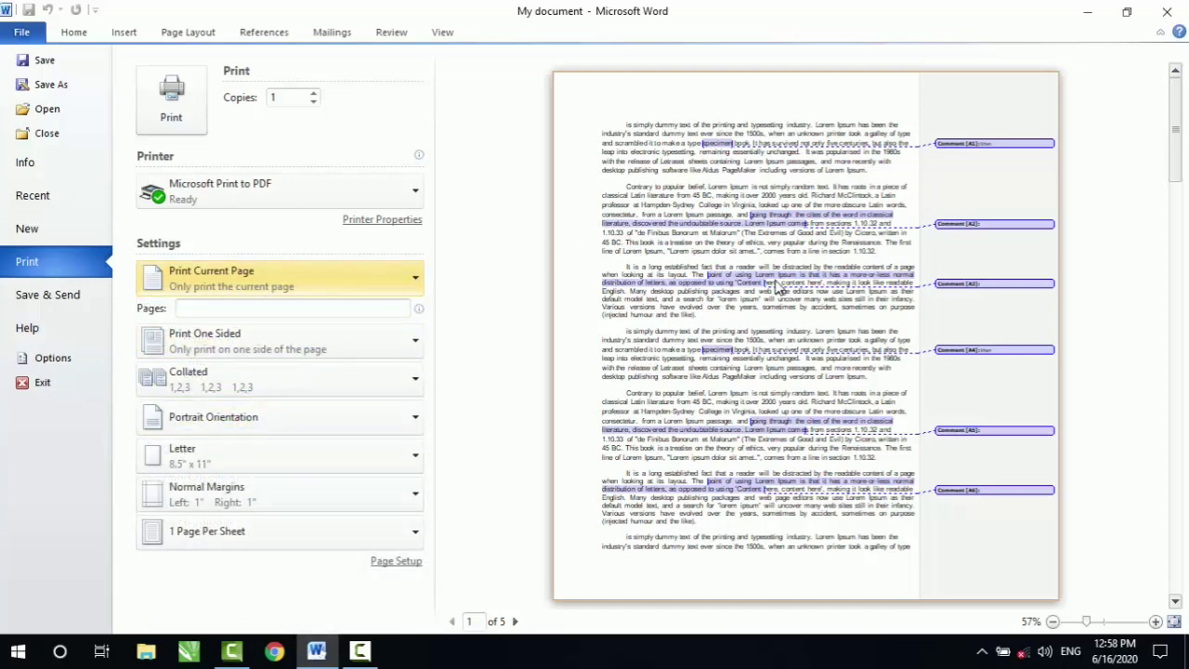
click(516, 622)
click(517, 622)
click(516, 622)
click(516, 622)
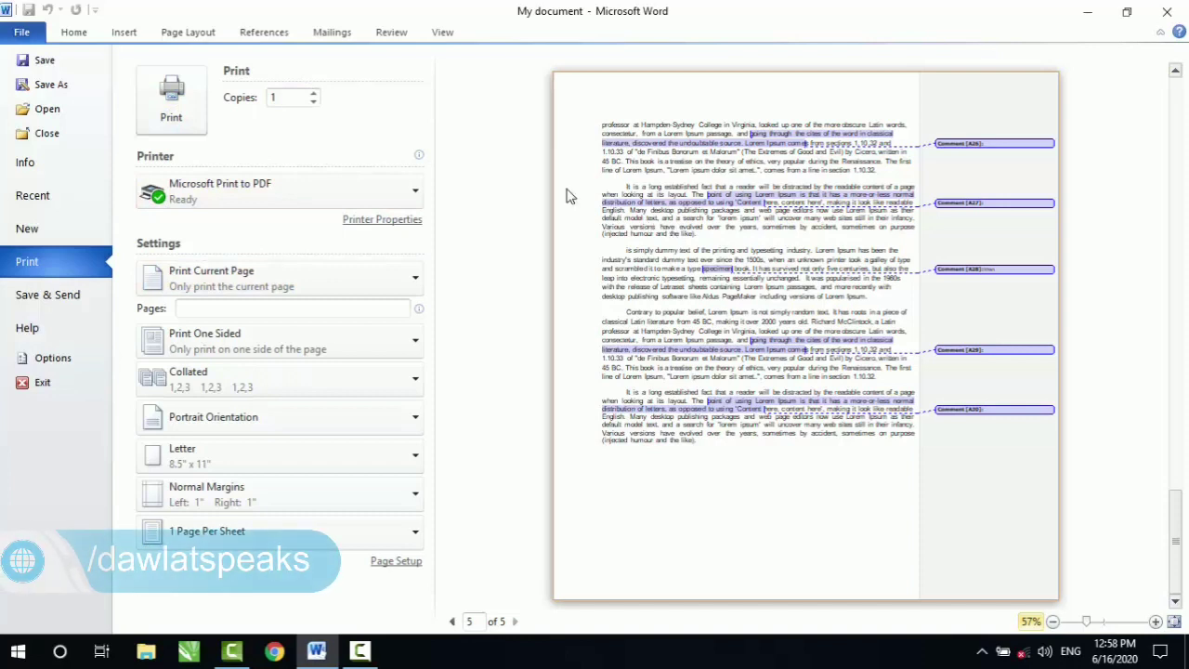
Adjust the copies field, check the print range list, then return to editing the document.
click(313, 100)
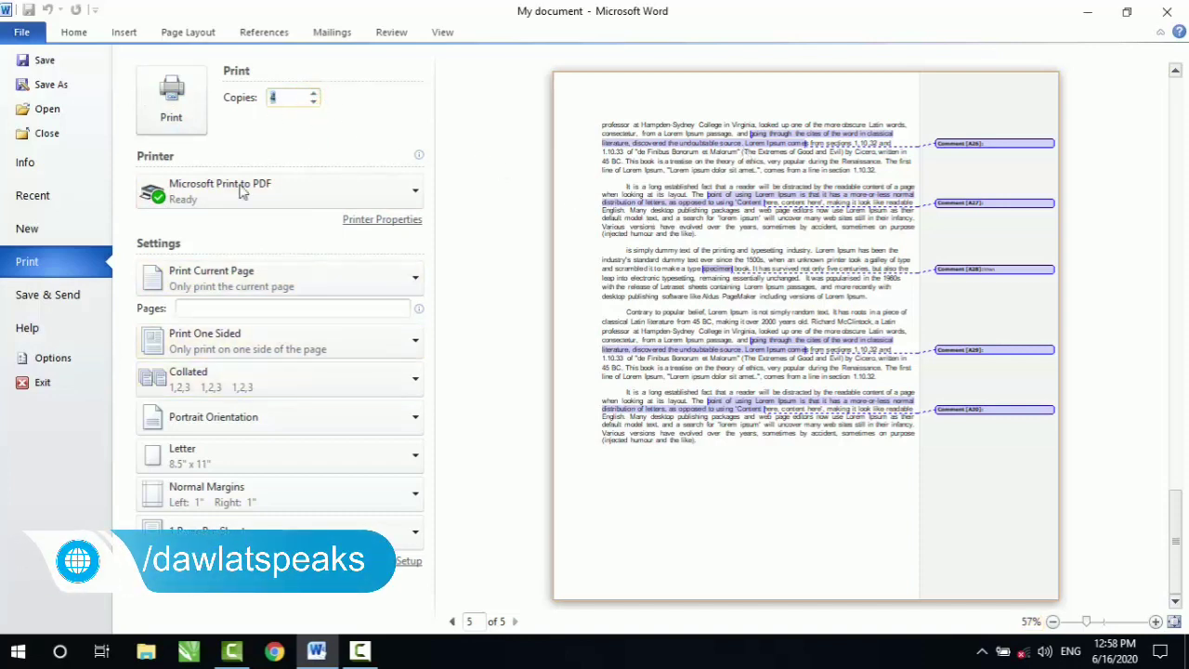
click(312, 102)
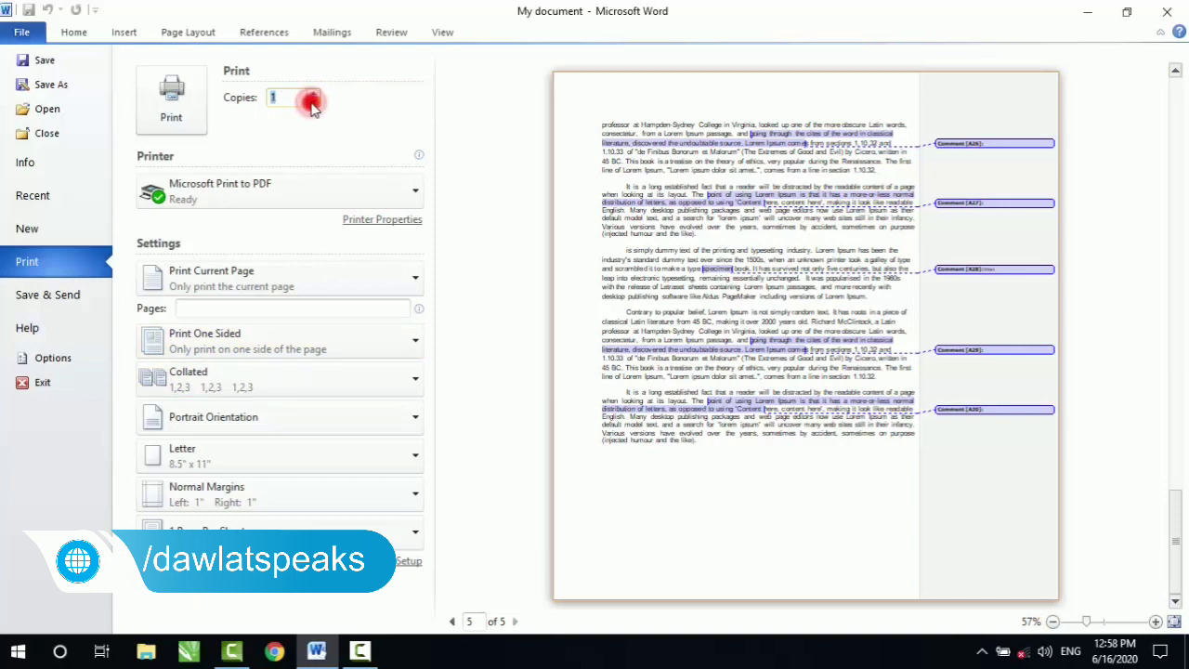
click(295, 277)
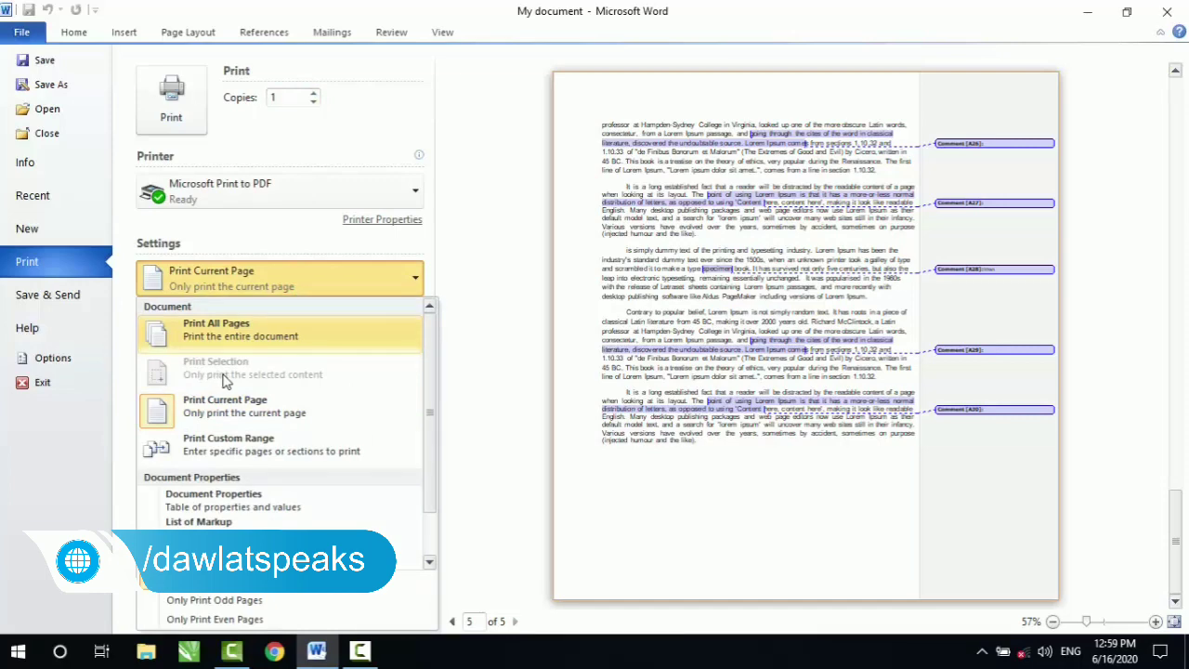
click(76, 33)
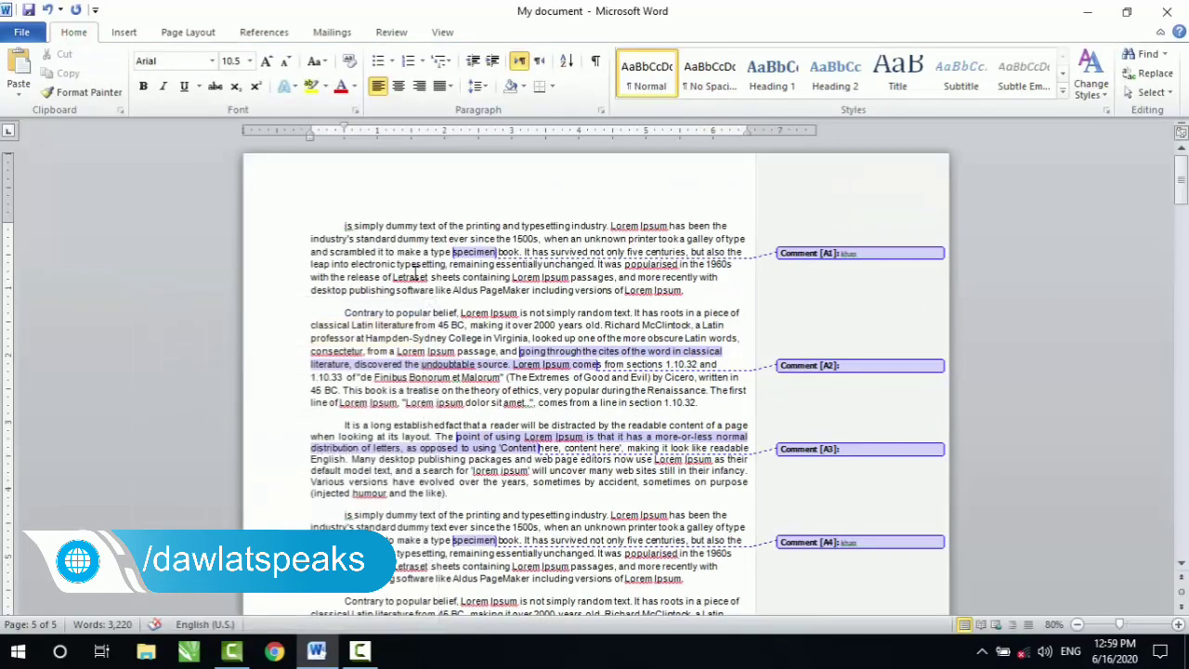
Select the first paragraph, then choose Print Selection as the print range.
drag(347, 225, 690, 293)
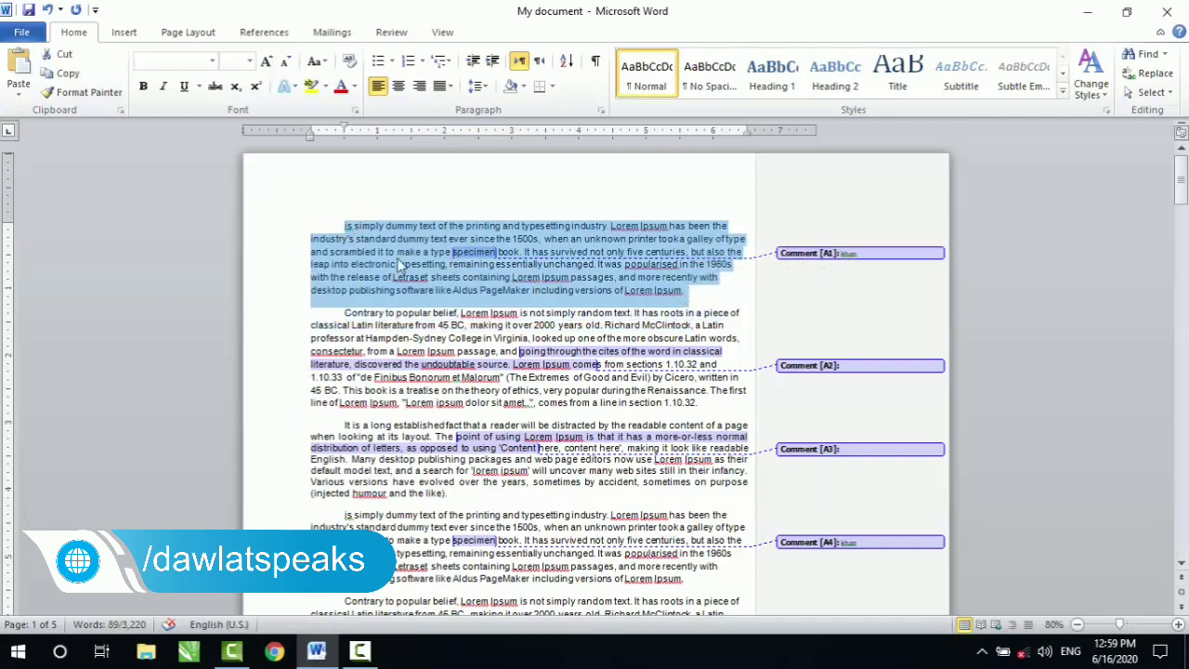
click(22, 32)
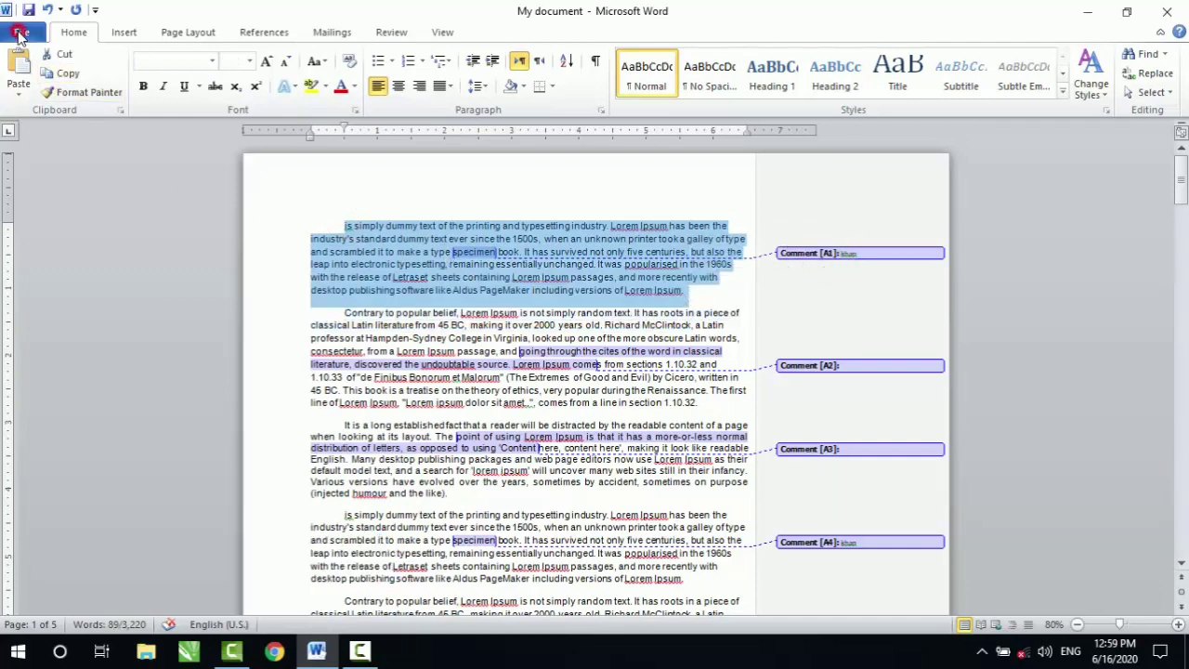
click(27, 261)
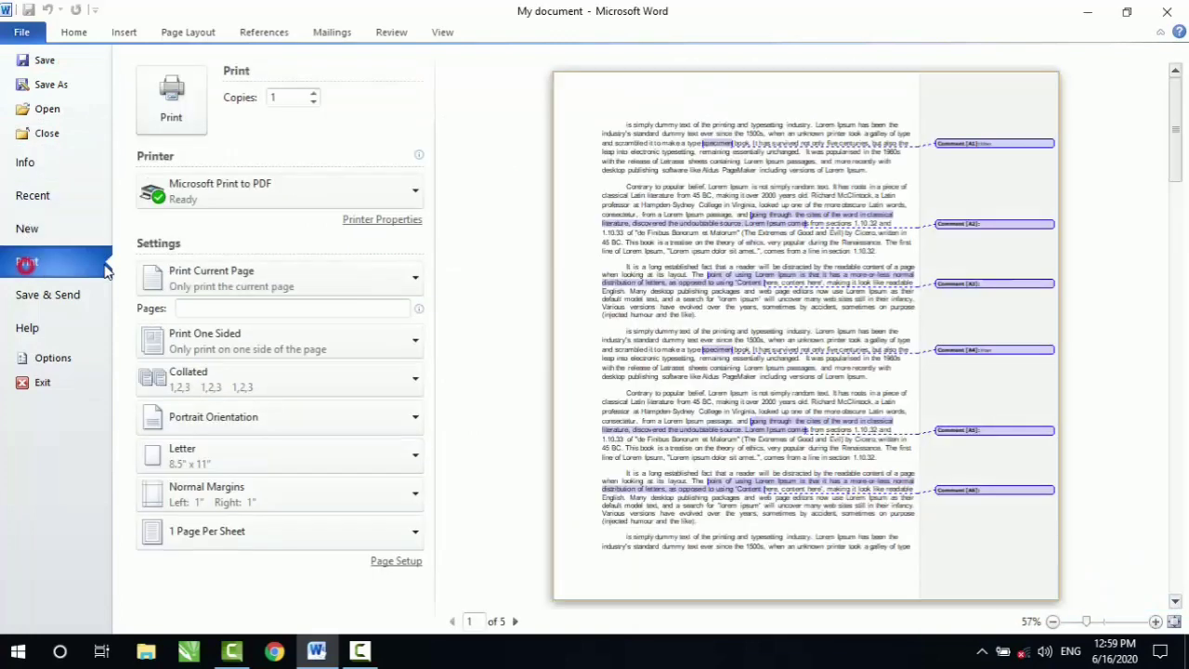
click(229, 284)
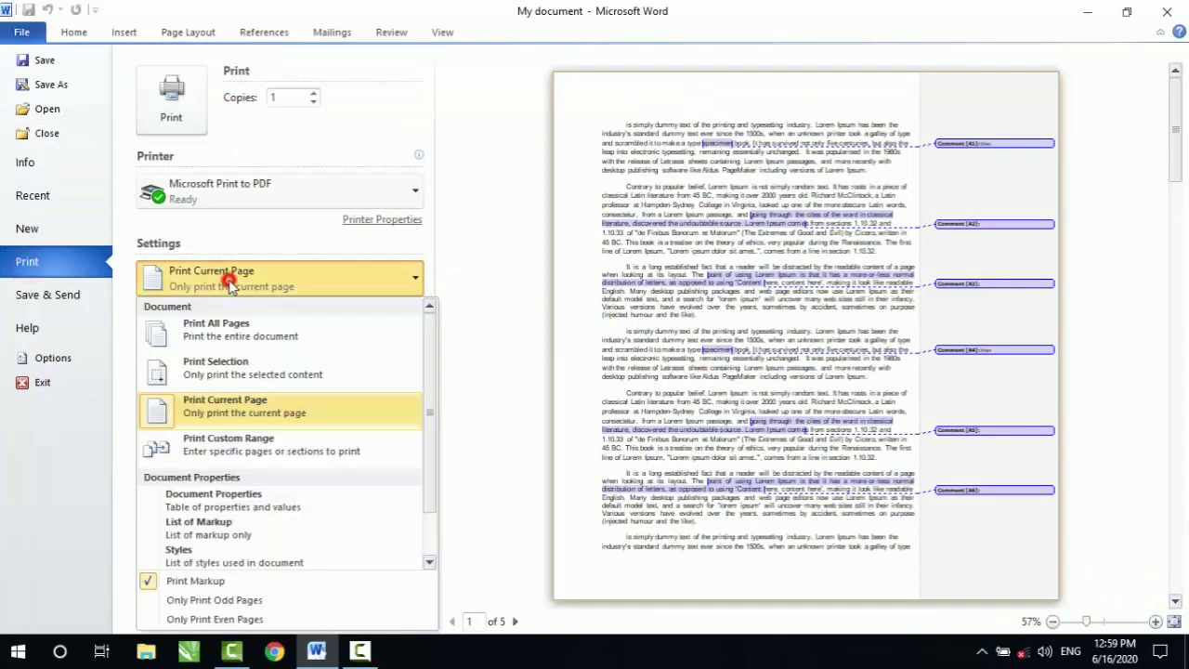
click(216, 367)
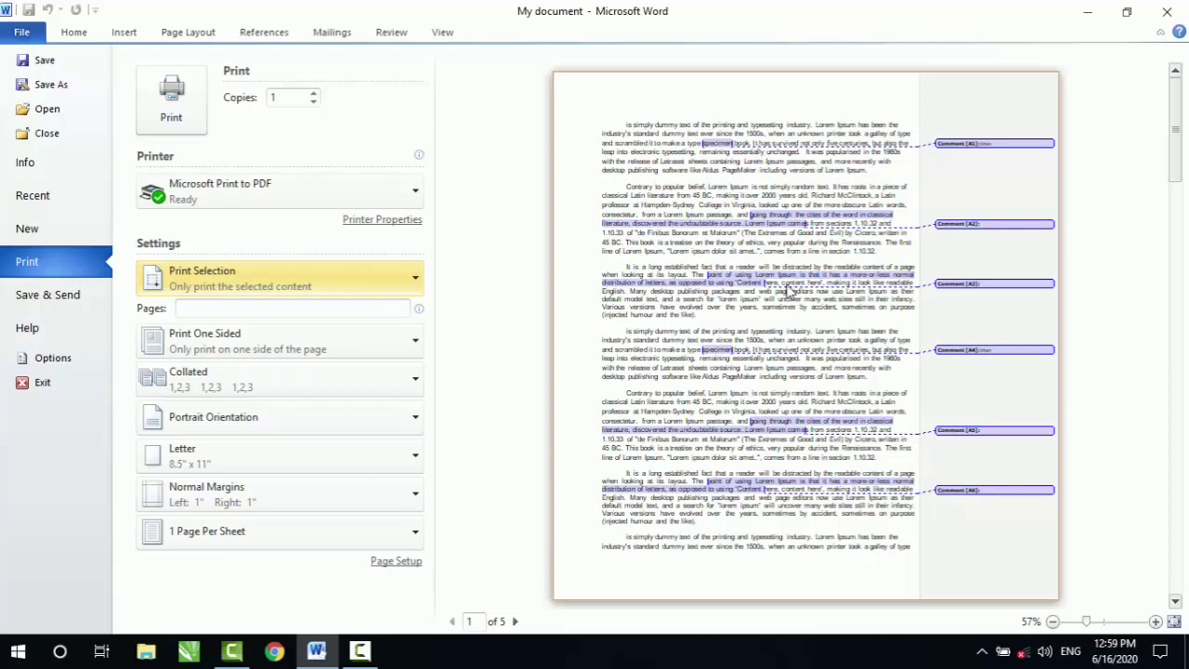
Choose Print Custom Range and enter pages 1,2-5 in the Pages box.
click(286, 284)
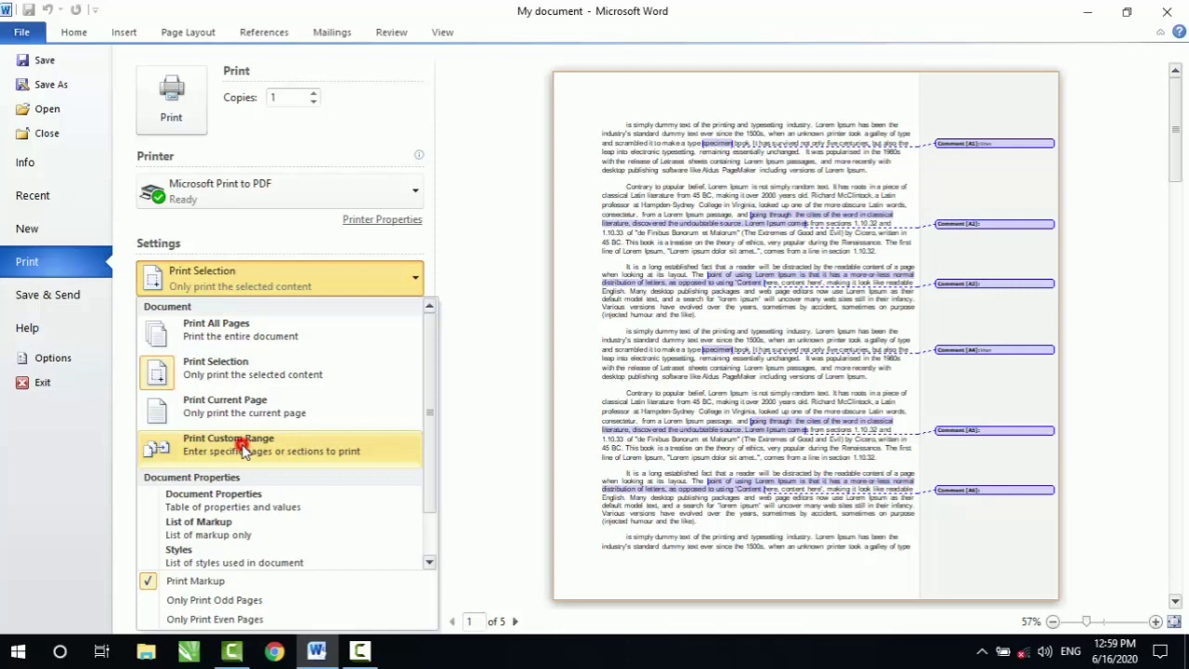
click(242, 445)
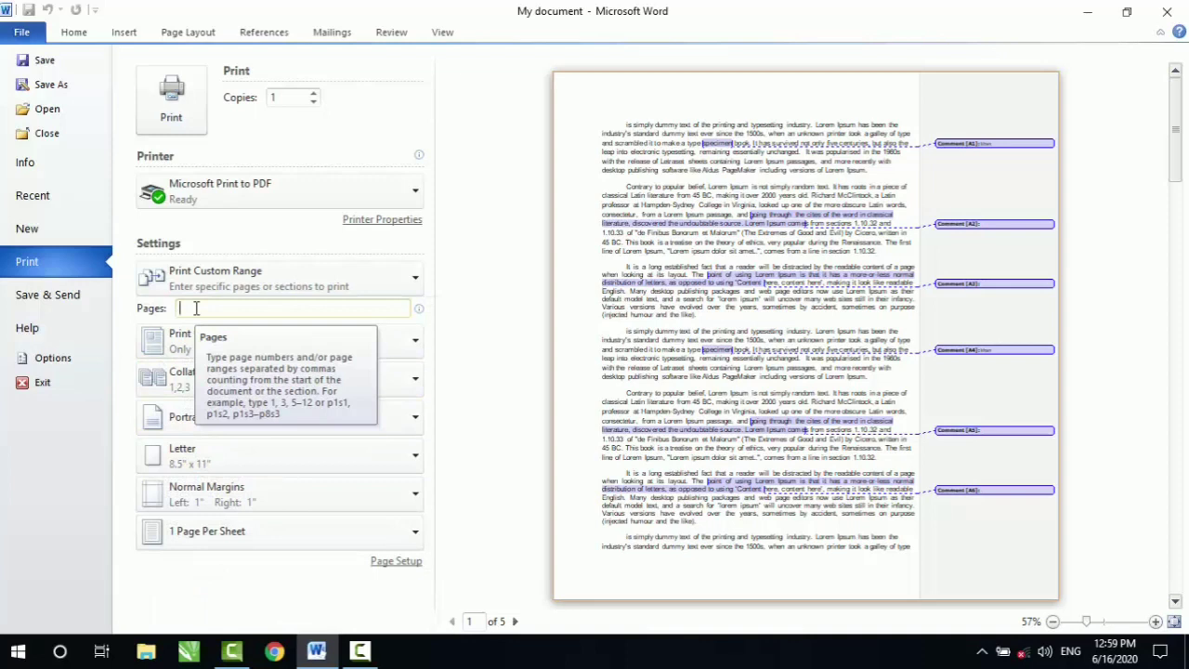
text(1,2,3)
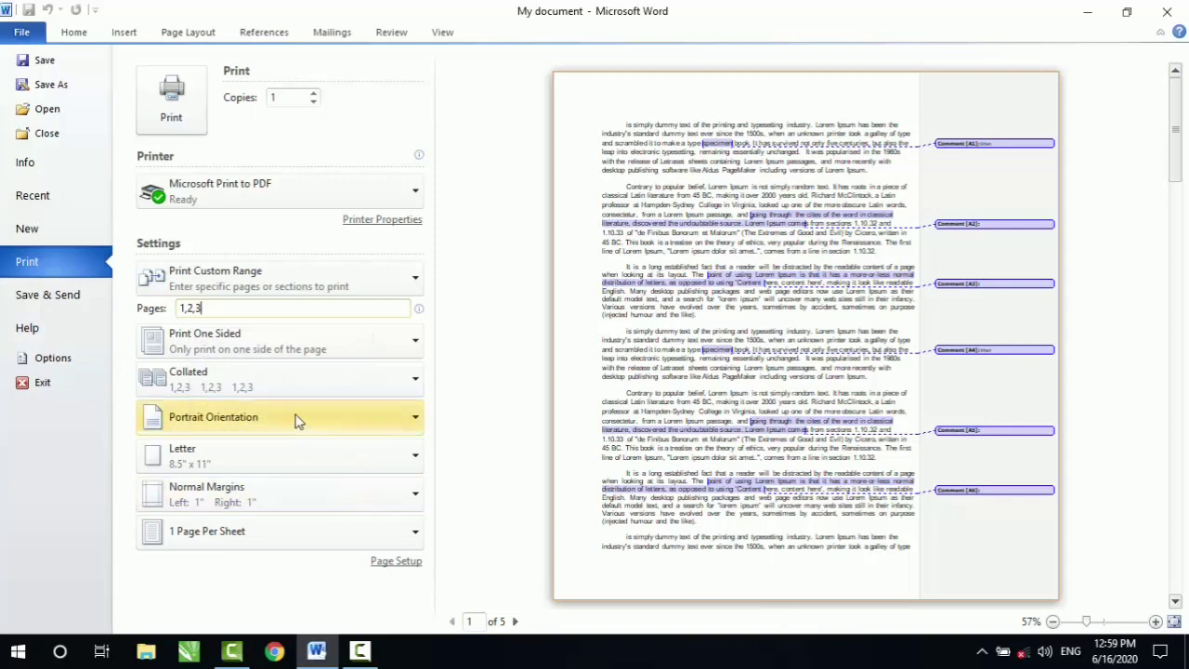
drag(217, 308, 167, 309)
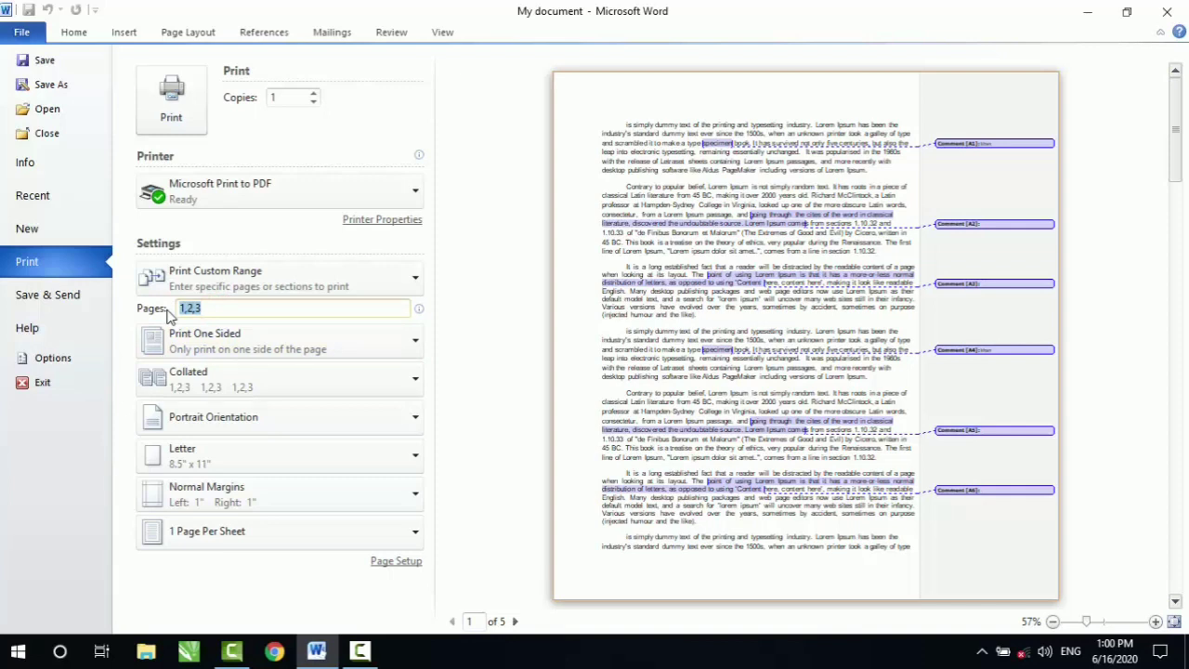
text(1)
text(5)
Scroll through the print range options, leaving the custom range 1,2-5 unchanged.
click(225, 288)
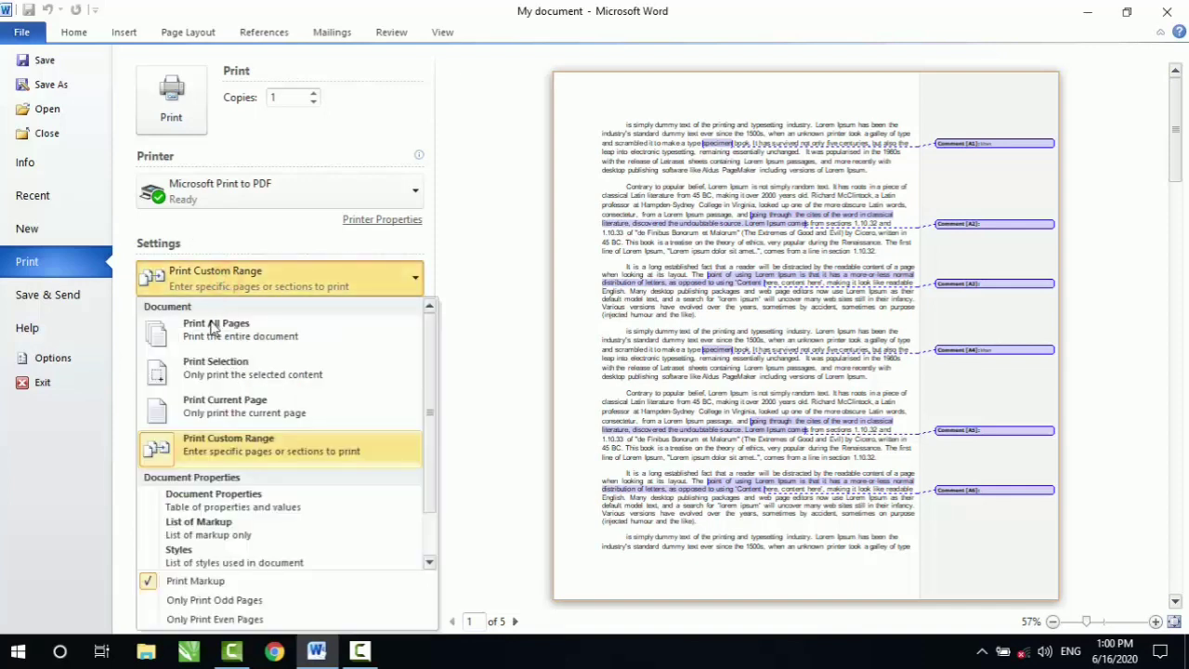
scroll(228, 395, down, 1)
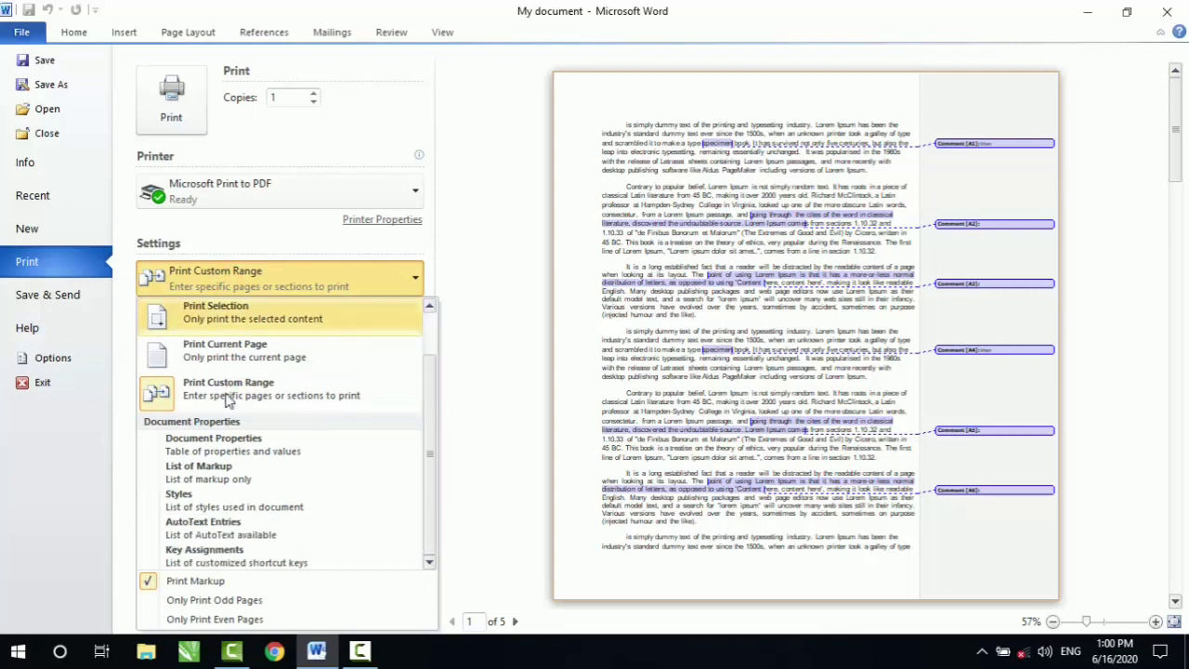
scroll(220, 483, up, 1)
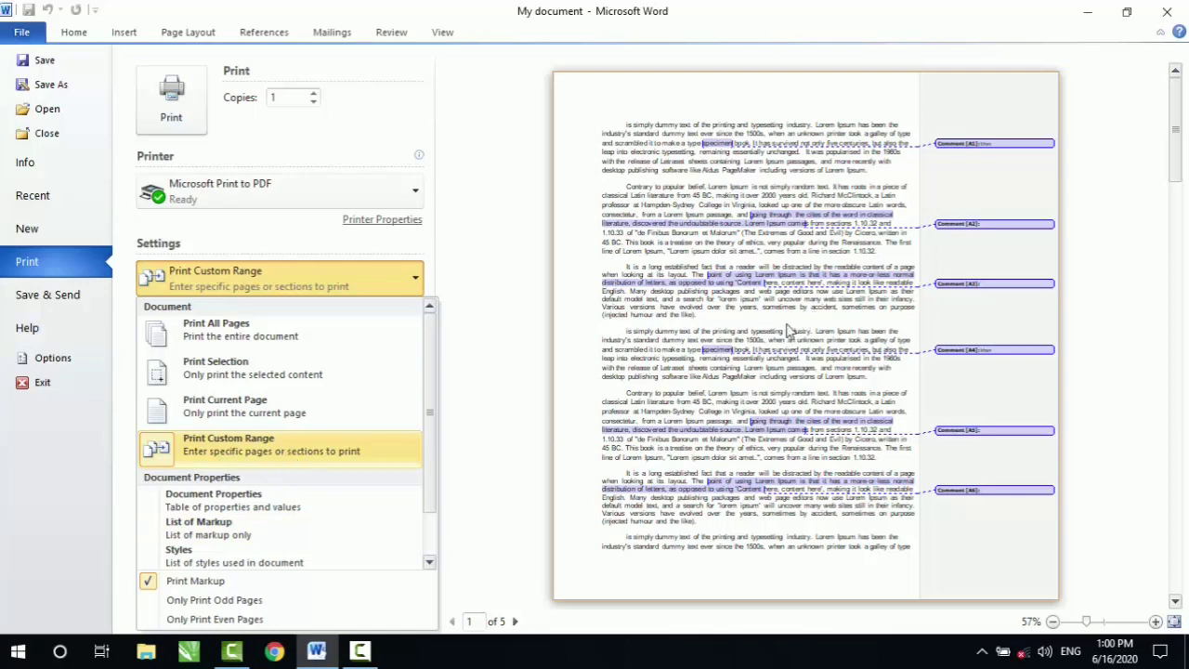
Return to the document, browse the References, Mailings and Review tabs, and deselect the paragraph.
click(74, 35)
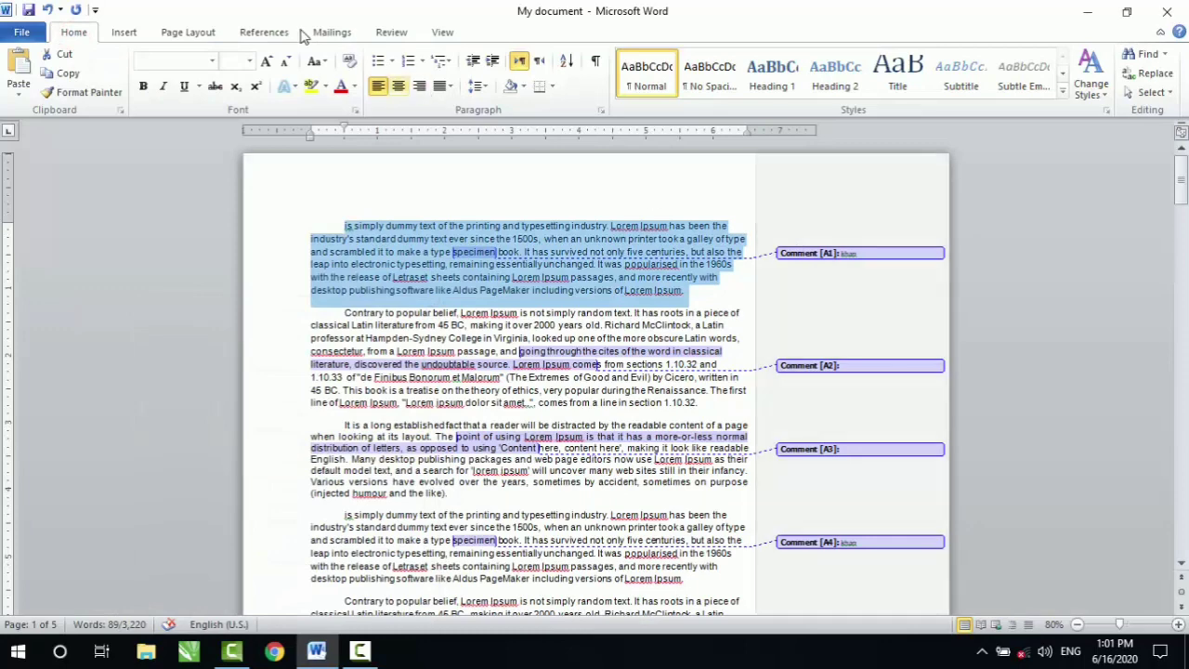
click(260, 33)
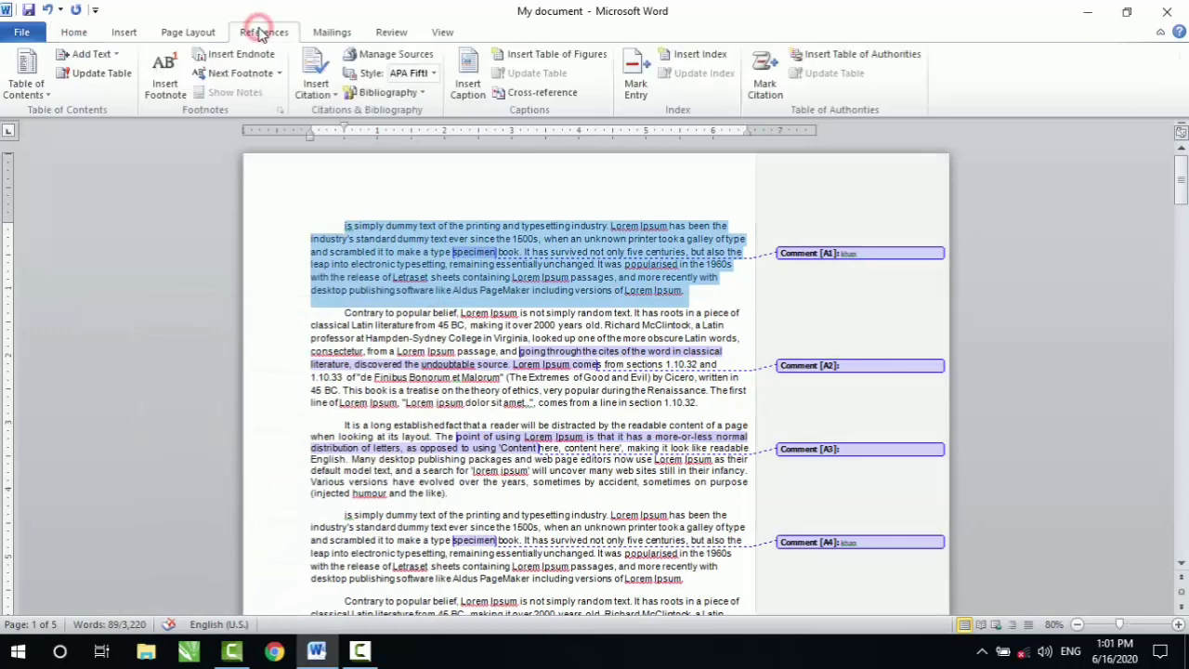
click(316, 33)
click(277, 33)
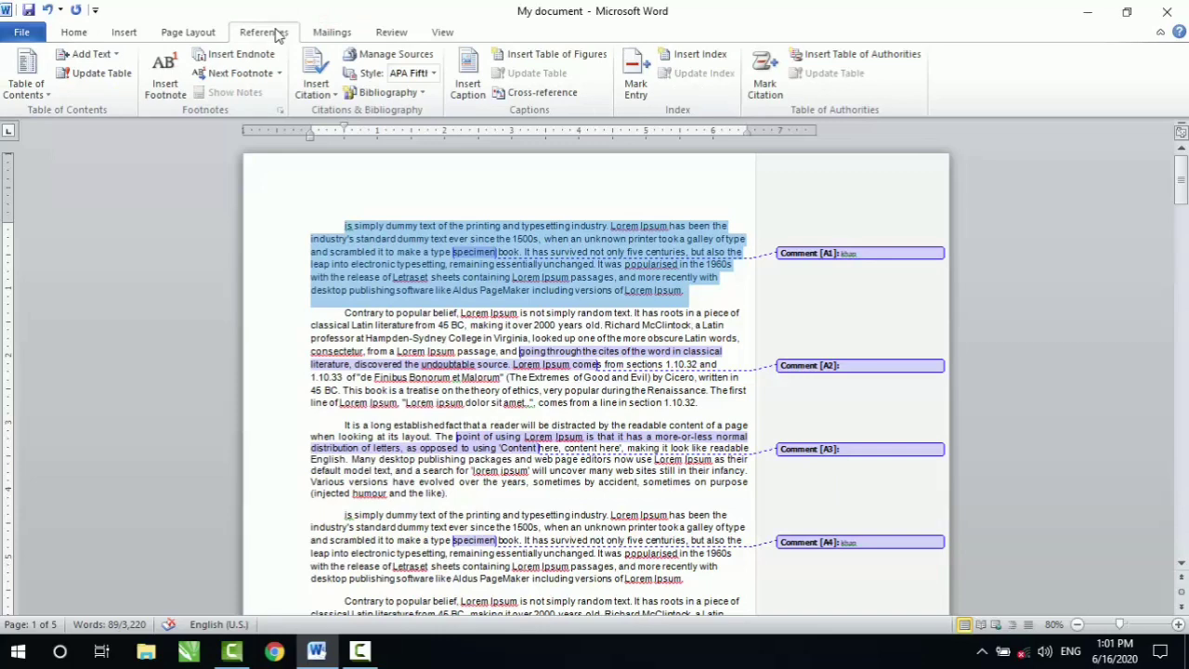
click(330, 33)
click(395, 34)
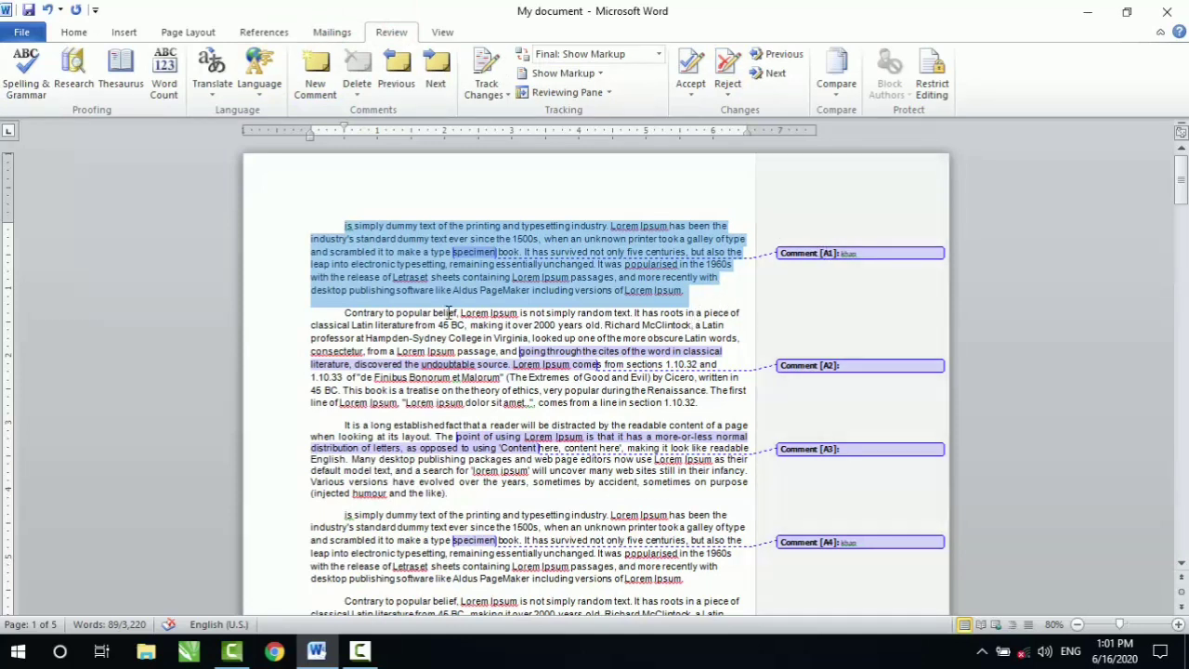
click(720, 324)
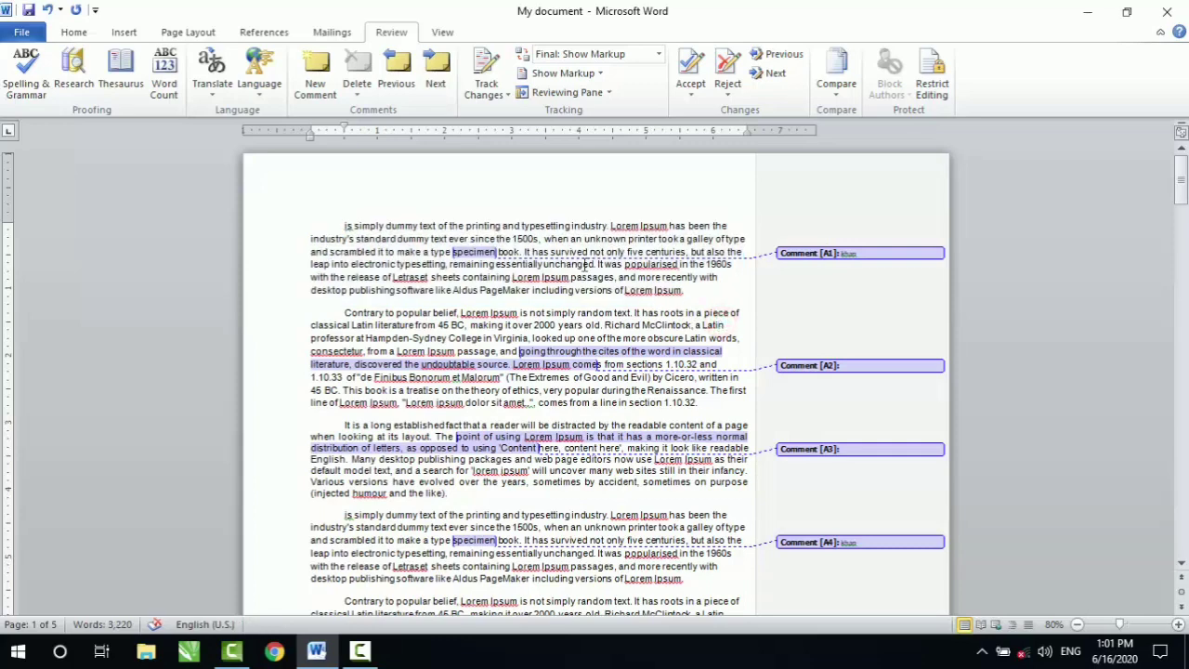
Return to the Print page and scroll through the print range options.
click(20, 33)
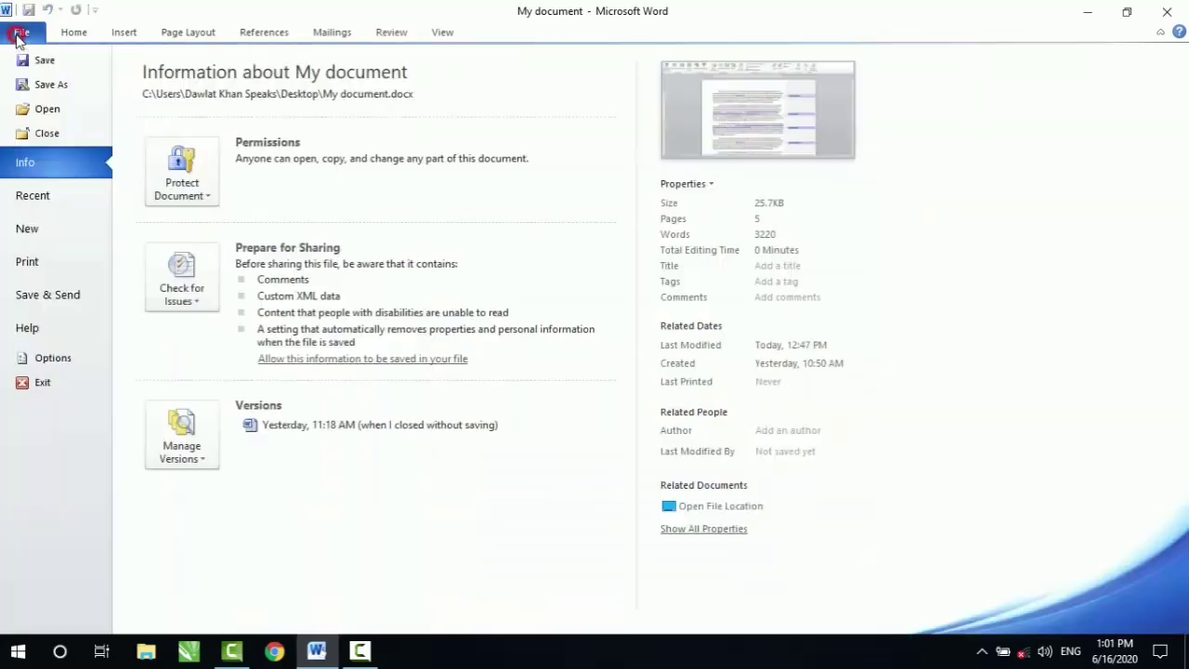
click(39, 262)
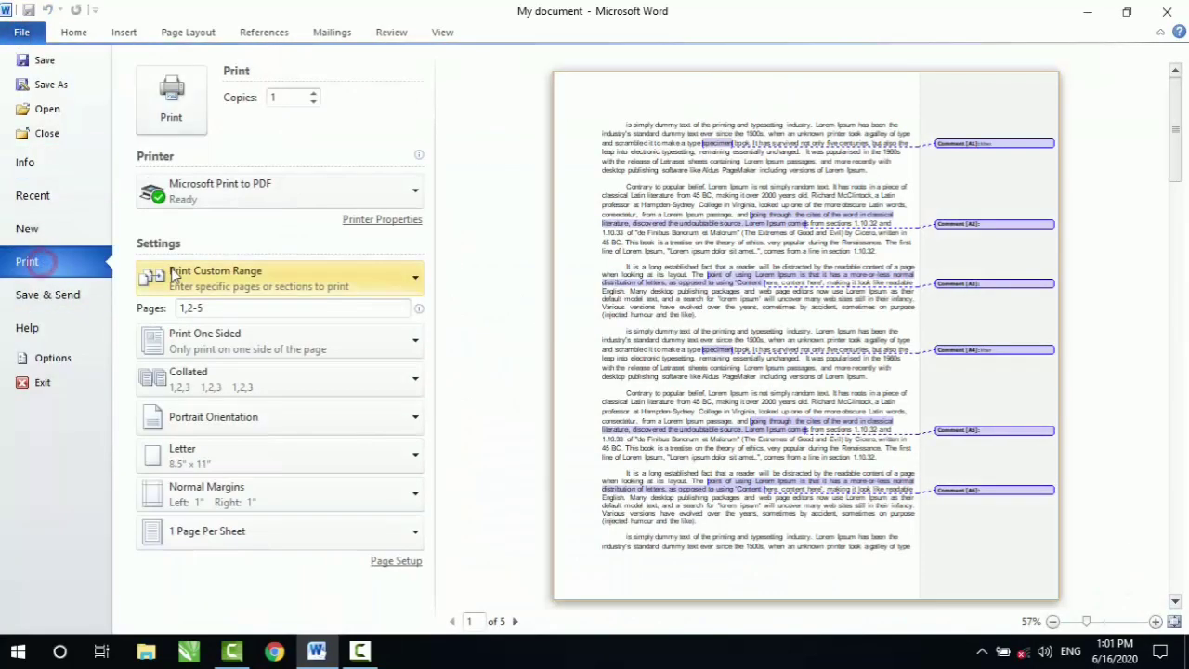
click(302, 281)
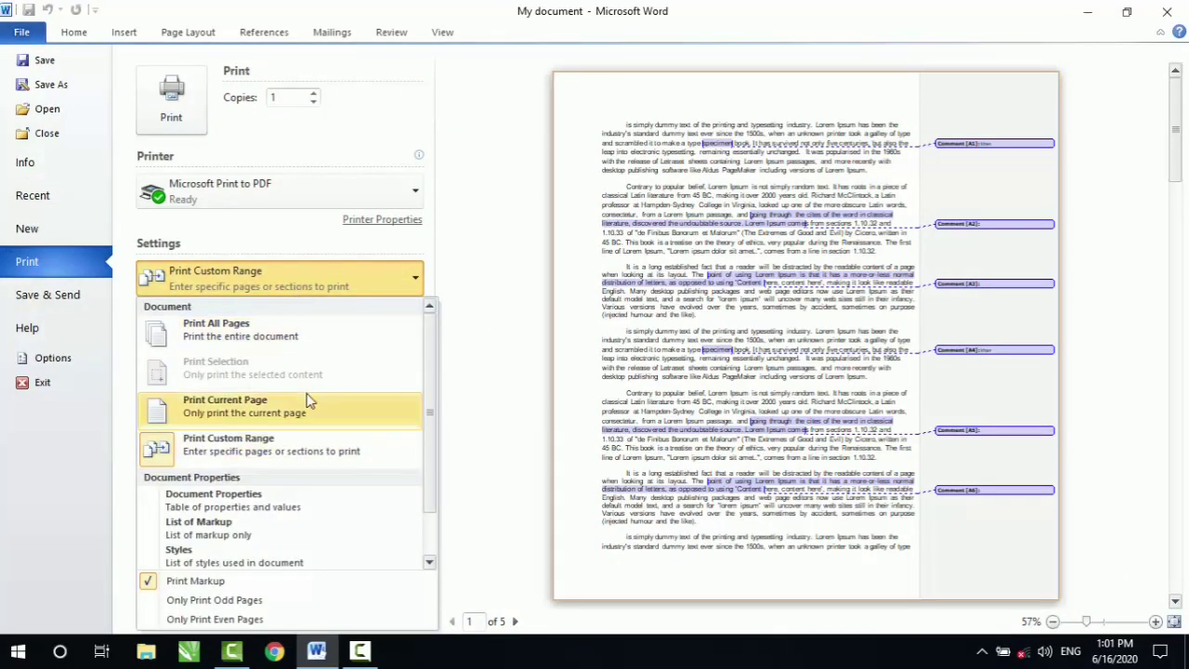
scroll(309, 399, down, 1)
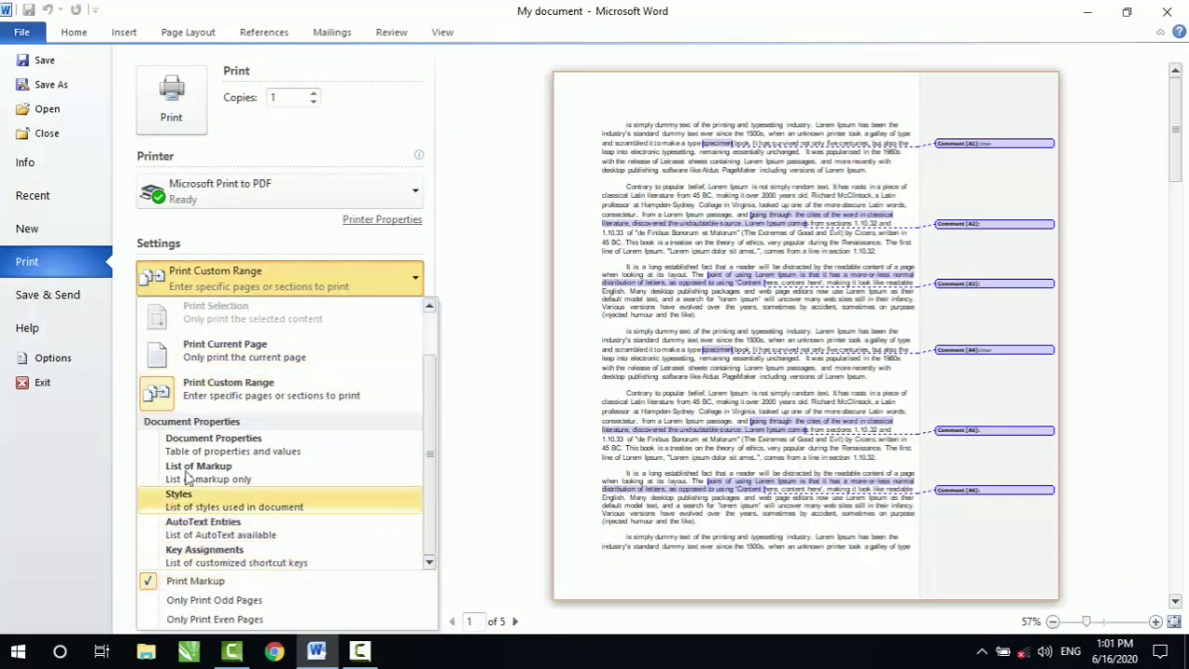
scroll(230, 490, up, 1)
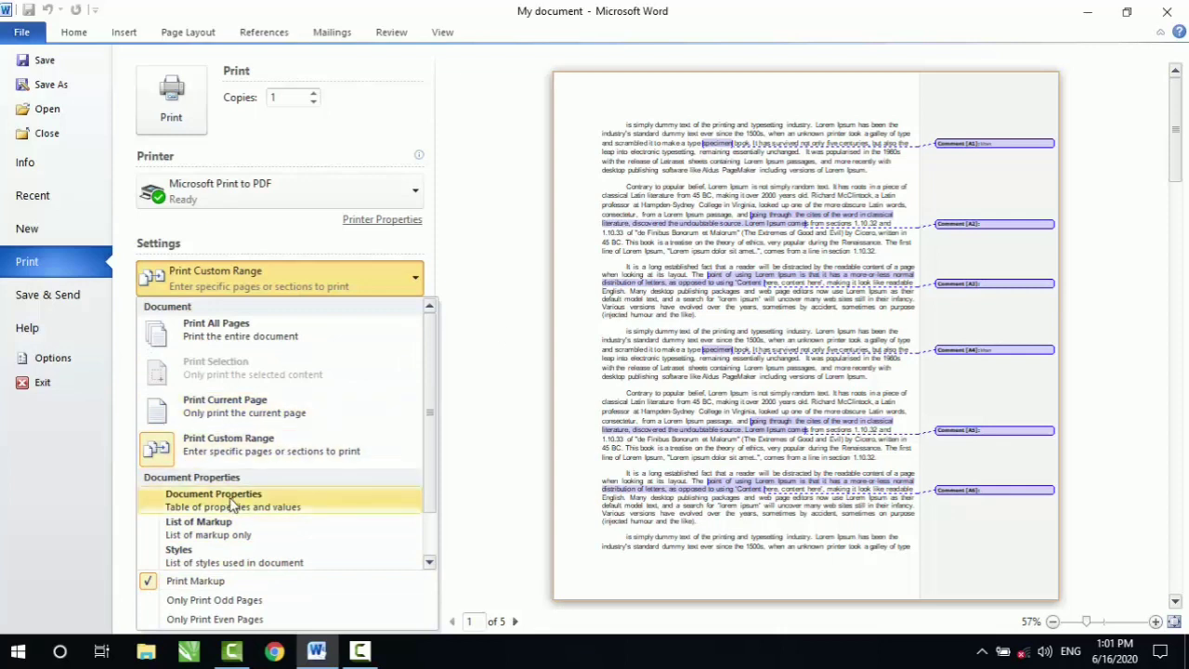
scroll(213, 480, down, 1)
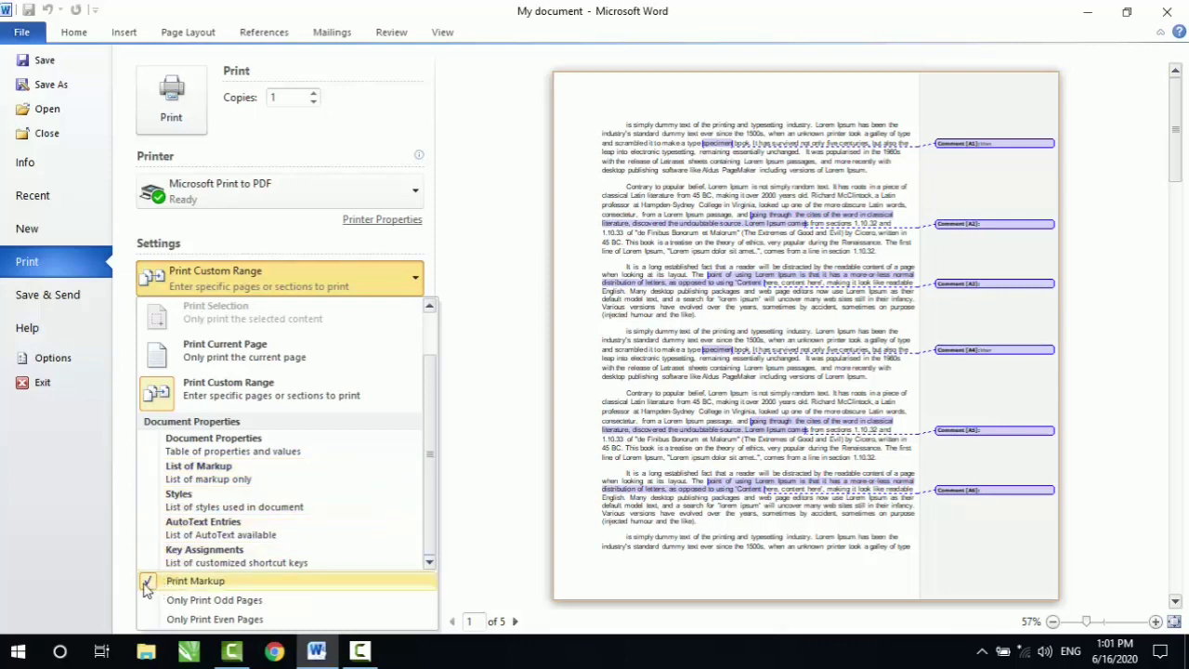
Turn Print Markup off, then back on again.
click(151, 582)
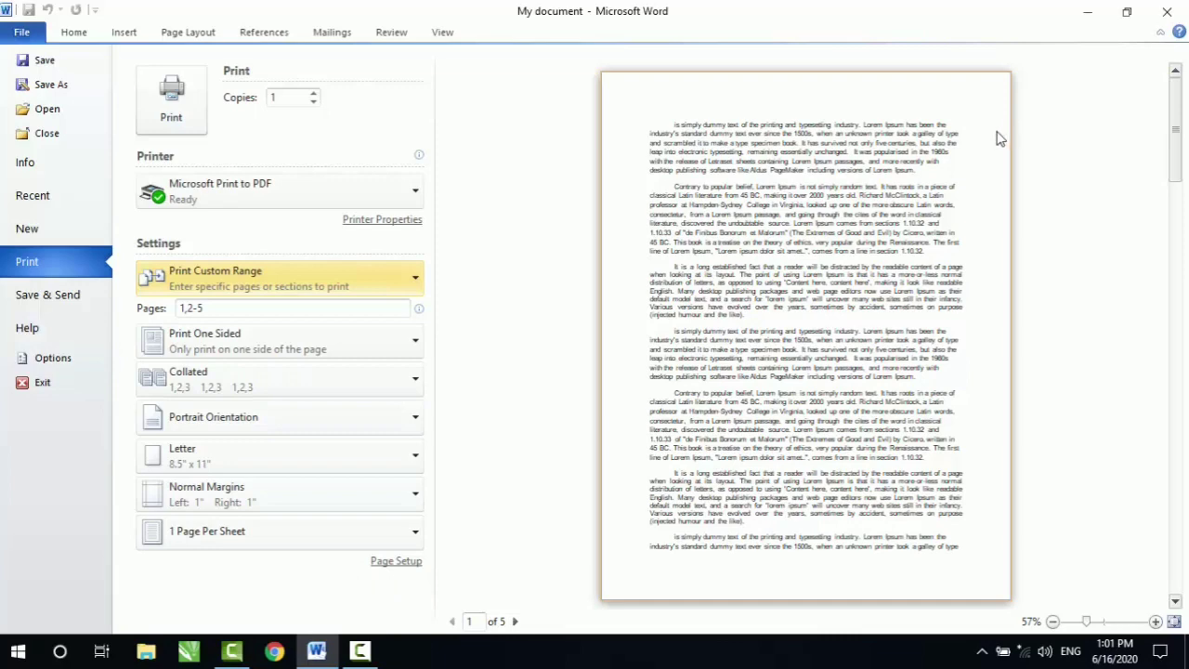
click(194, 276)
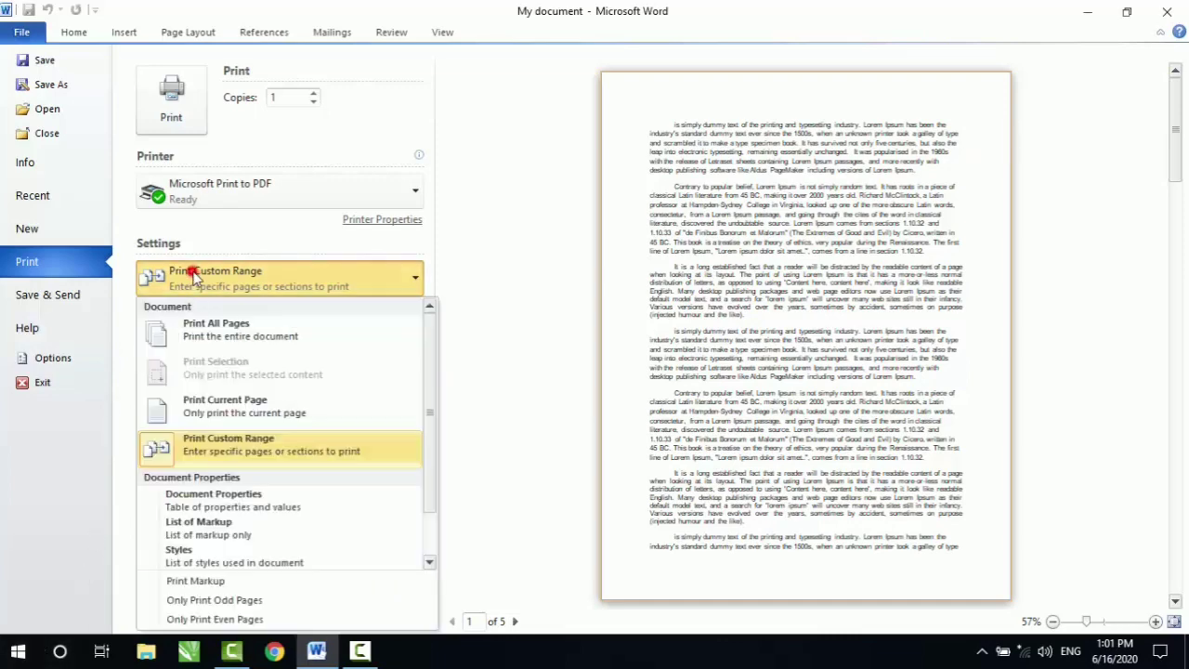
click(176, 581)
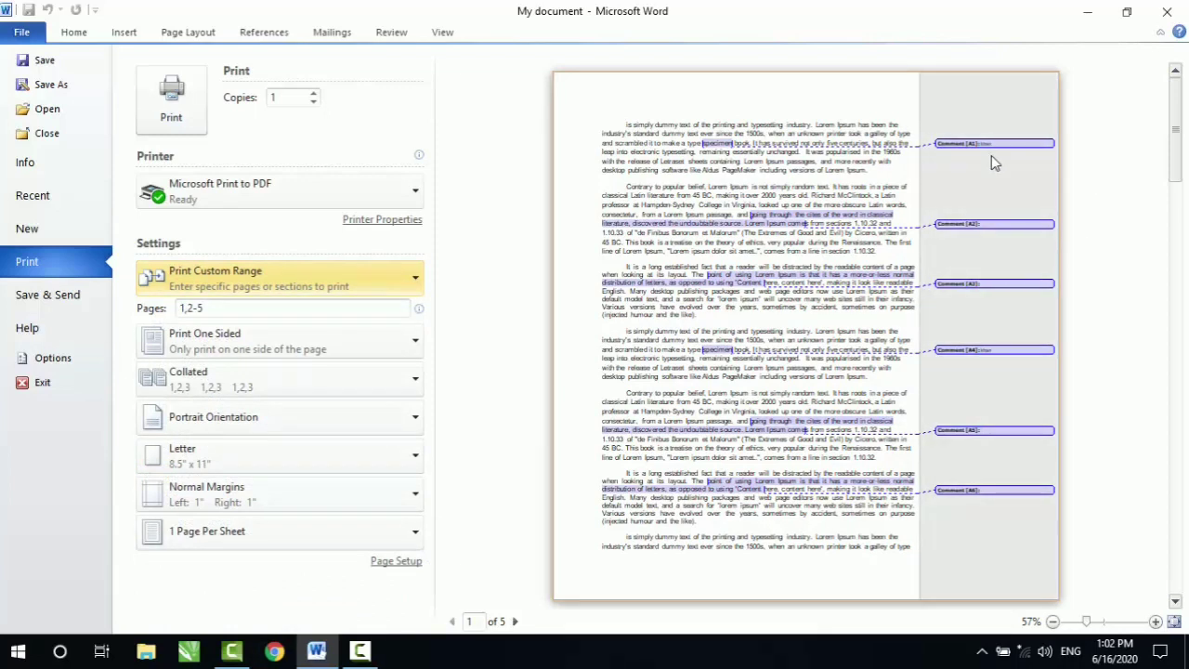
click(182, 285)
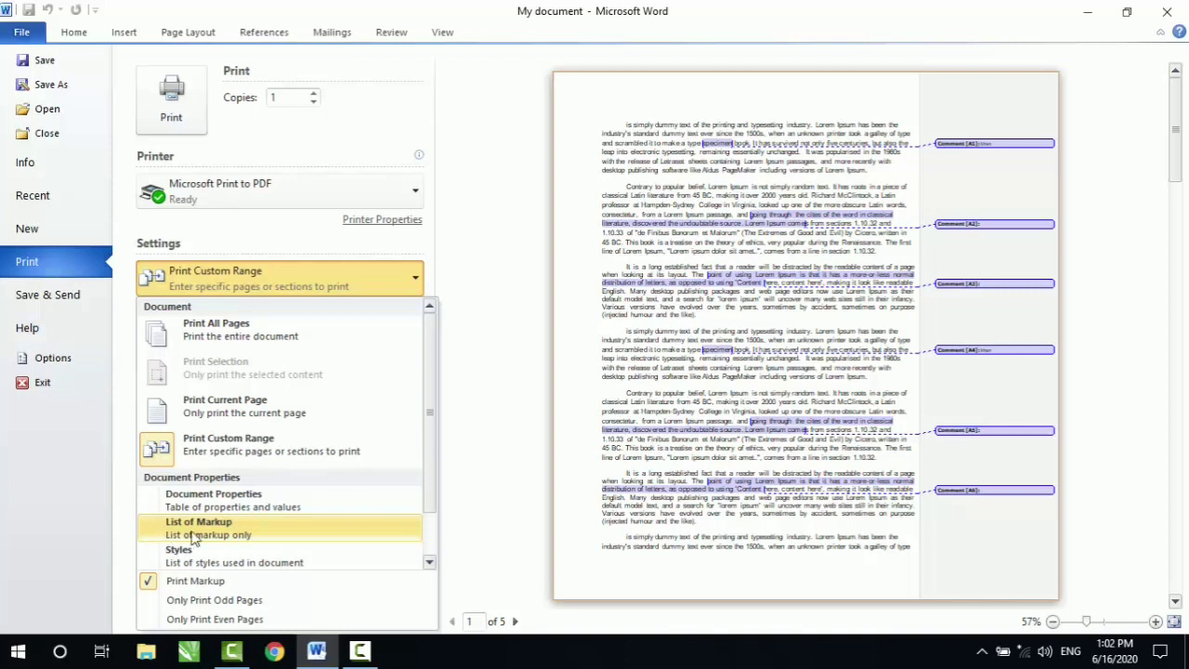
Set the print range to List of Markup.
click(193, 536)
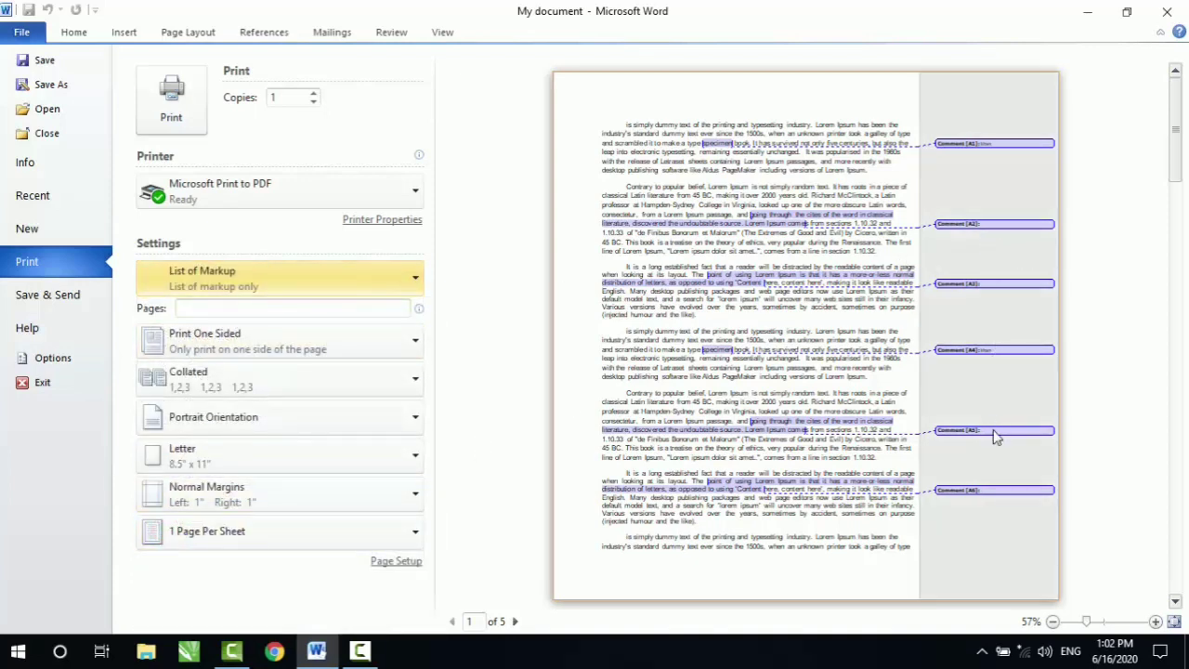
click(223, 278)
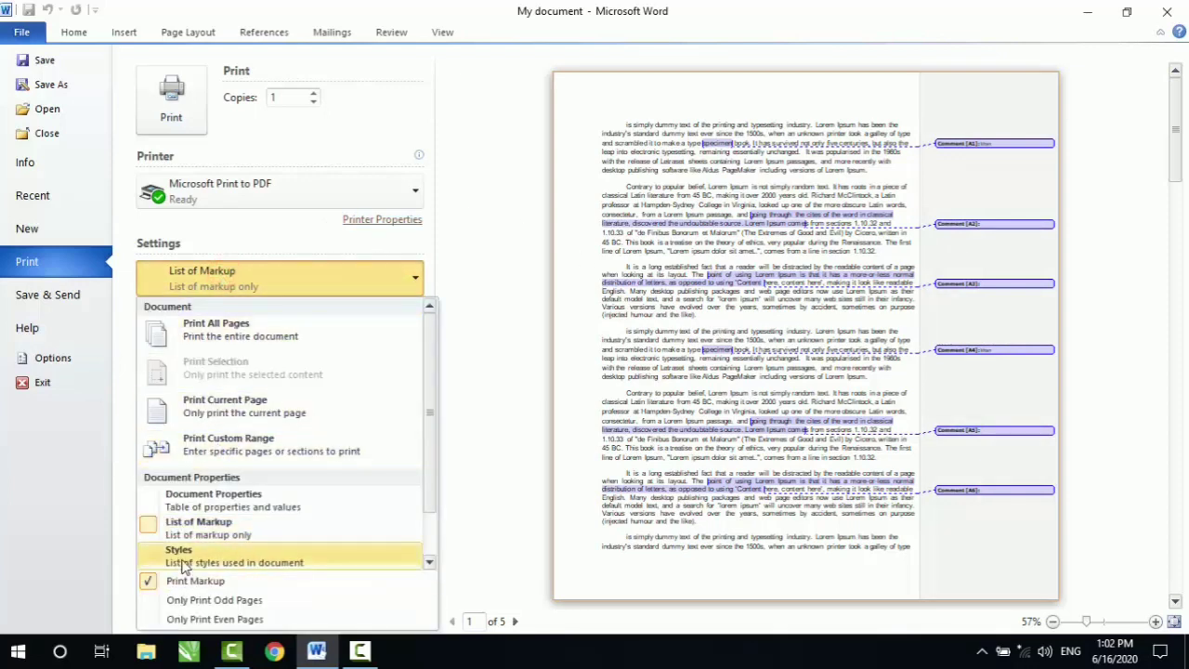
scroll(190, 562, down, 1)
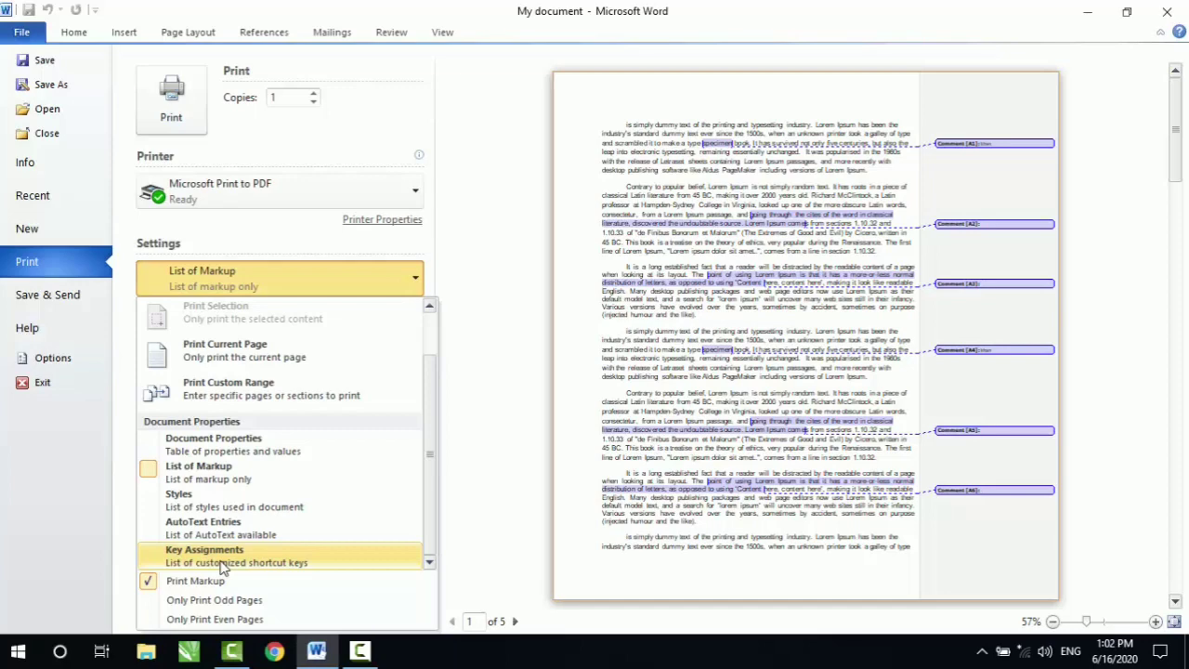
click(156, 474)
Exclude comment markup from printing and turn on Only Print Odd Pages.
click(201, 286)
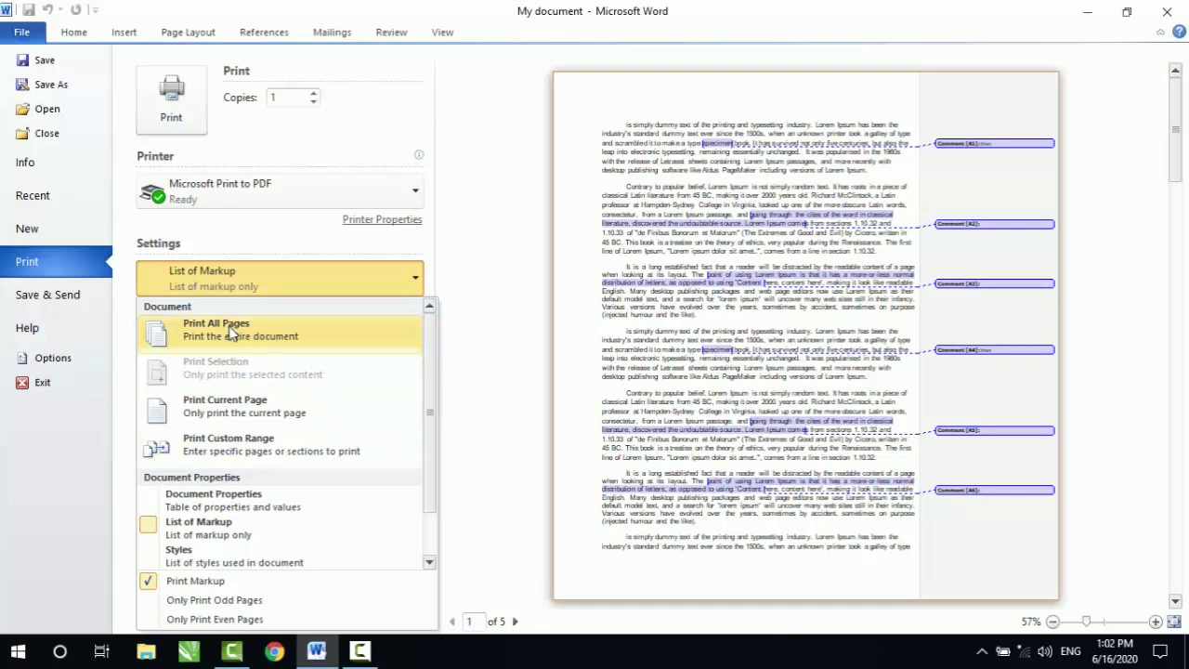
click(148, 583)
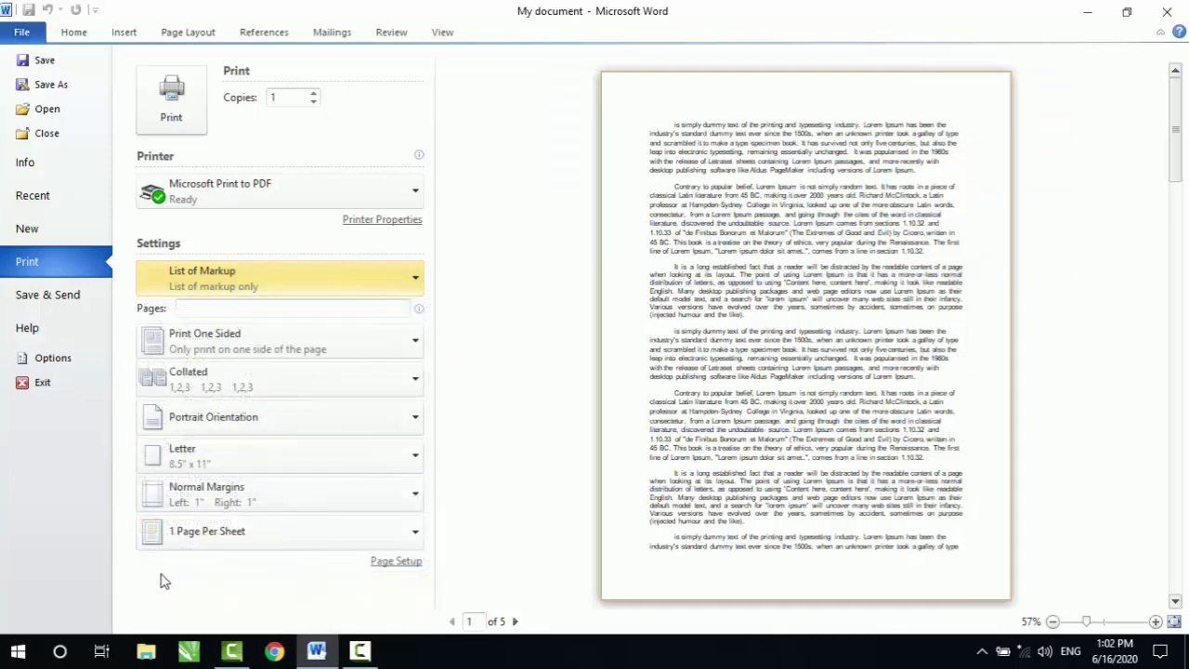
click(215, 279)
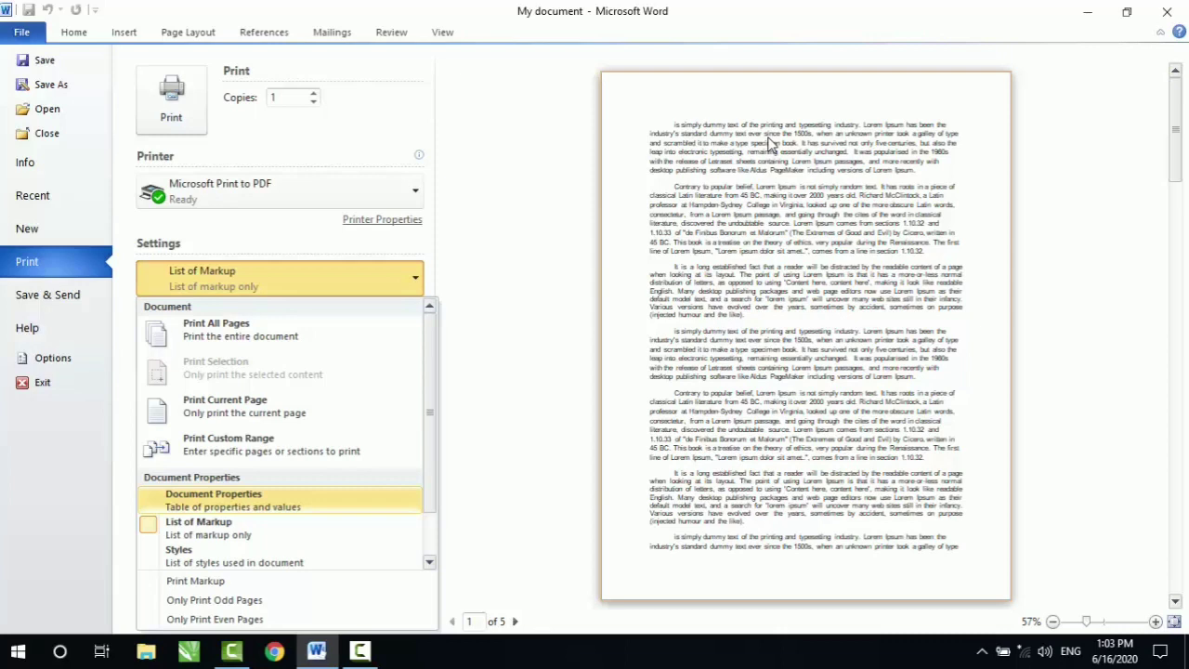
scroll(208, 541, down, 1)
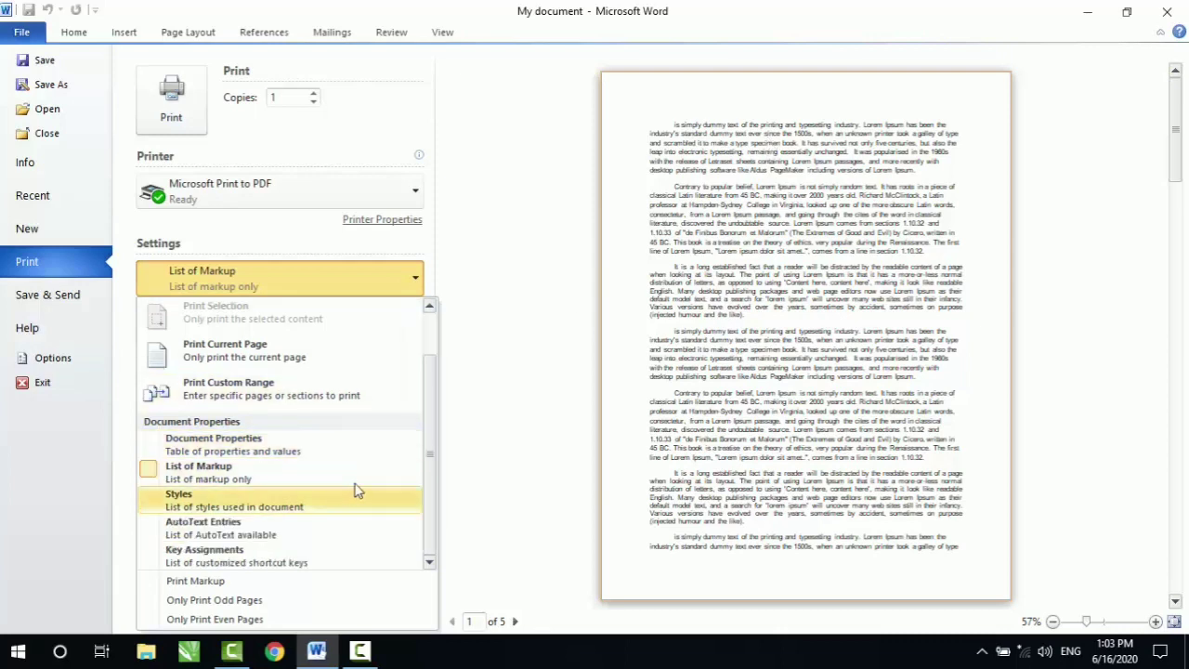
click(159, 603)
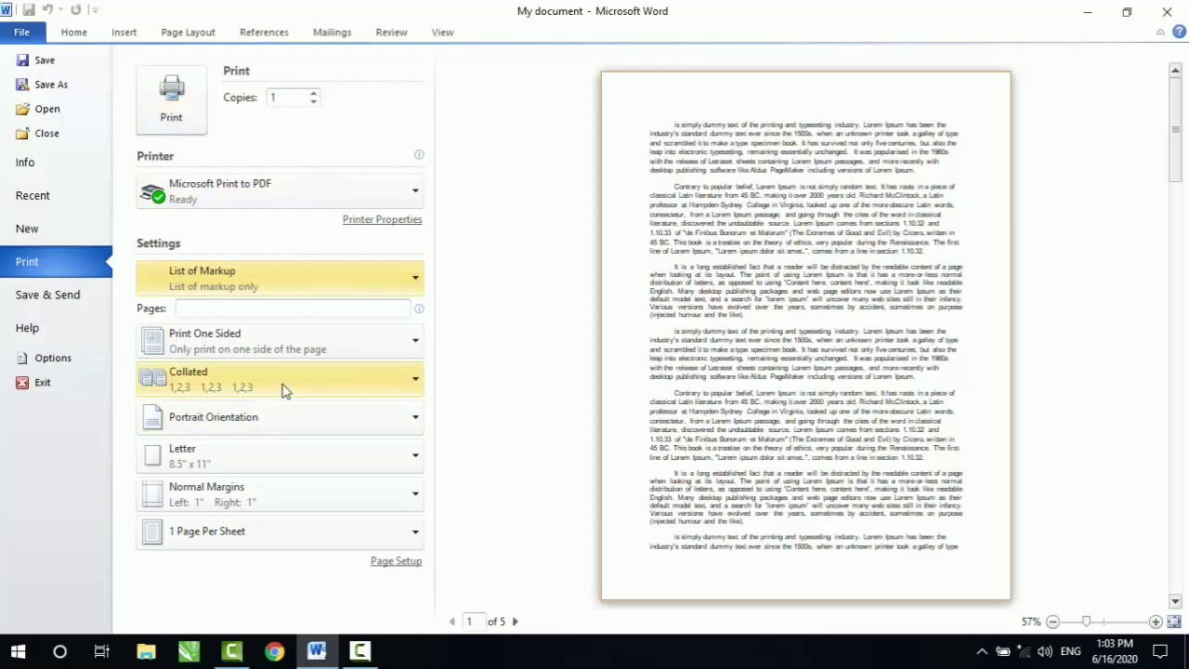
click(244, 279)
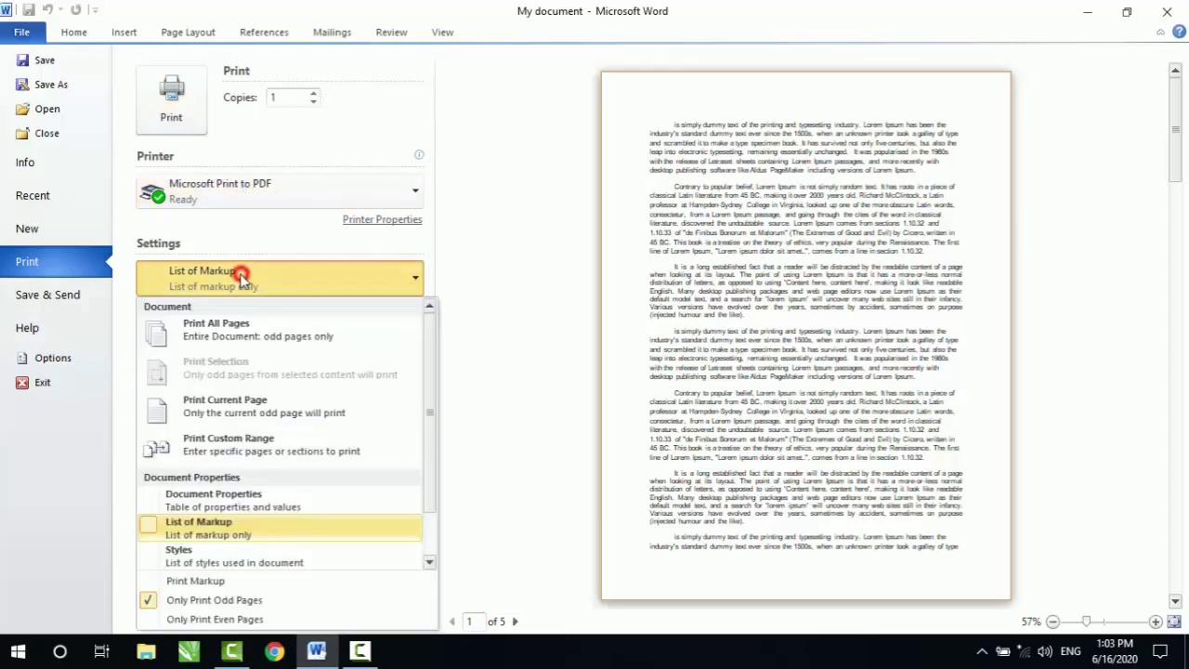
Switch to Print All Pages with Only Print Even Pages and Print Markup re-enabled.
click(209, 330)
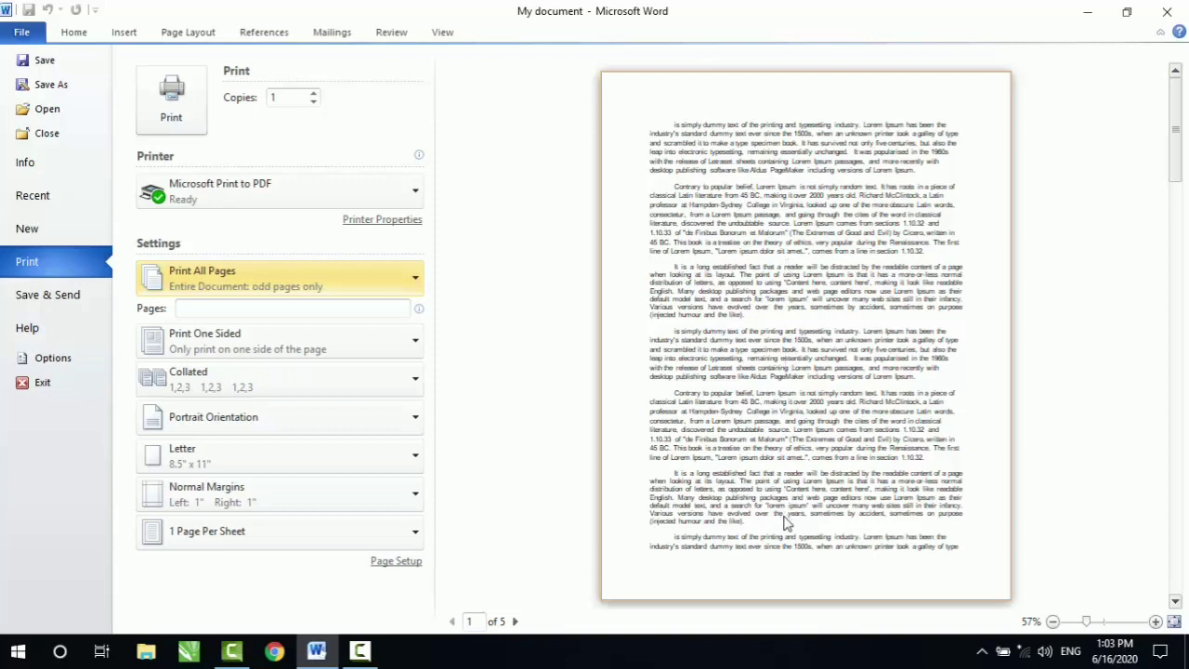
click(203, 286)
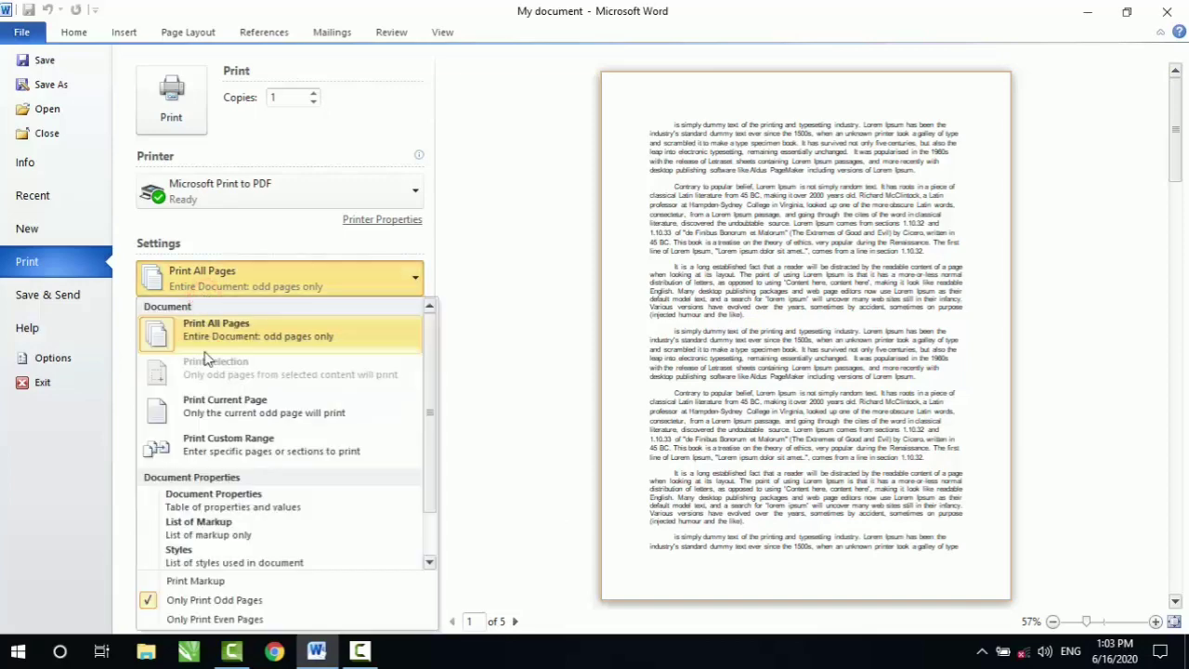
click(204, 621)
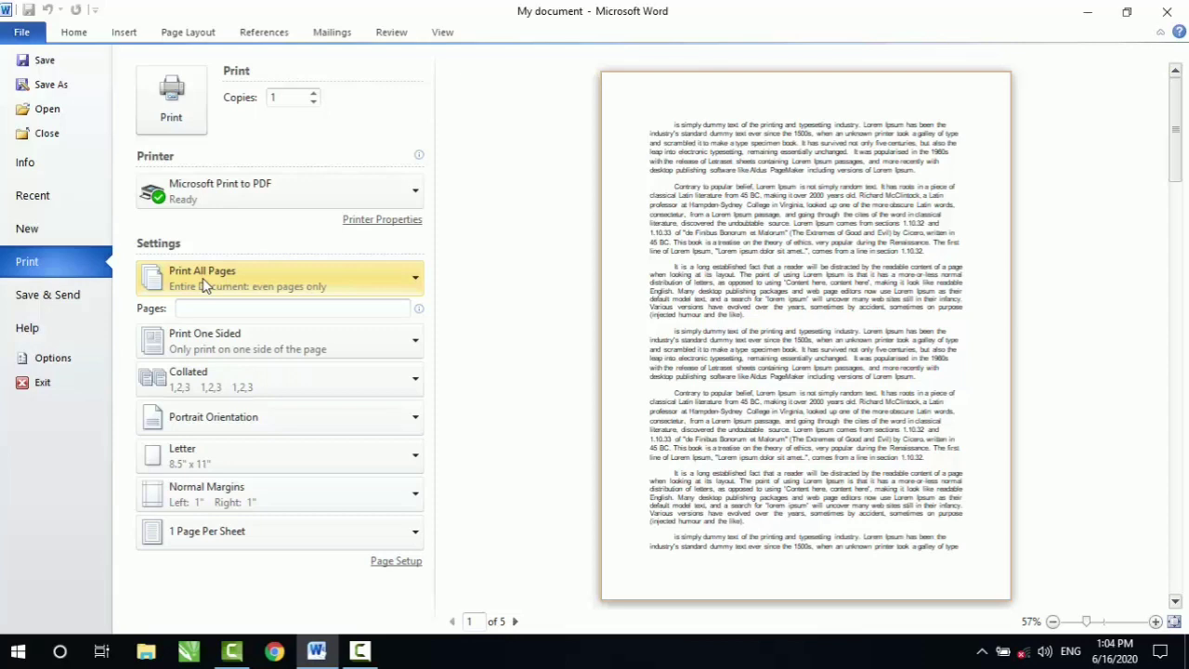
click(205, 274)
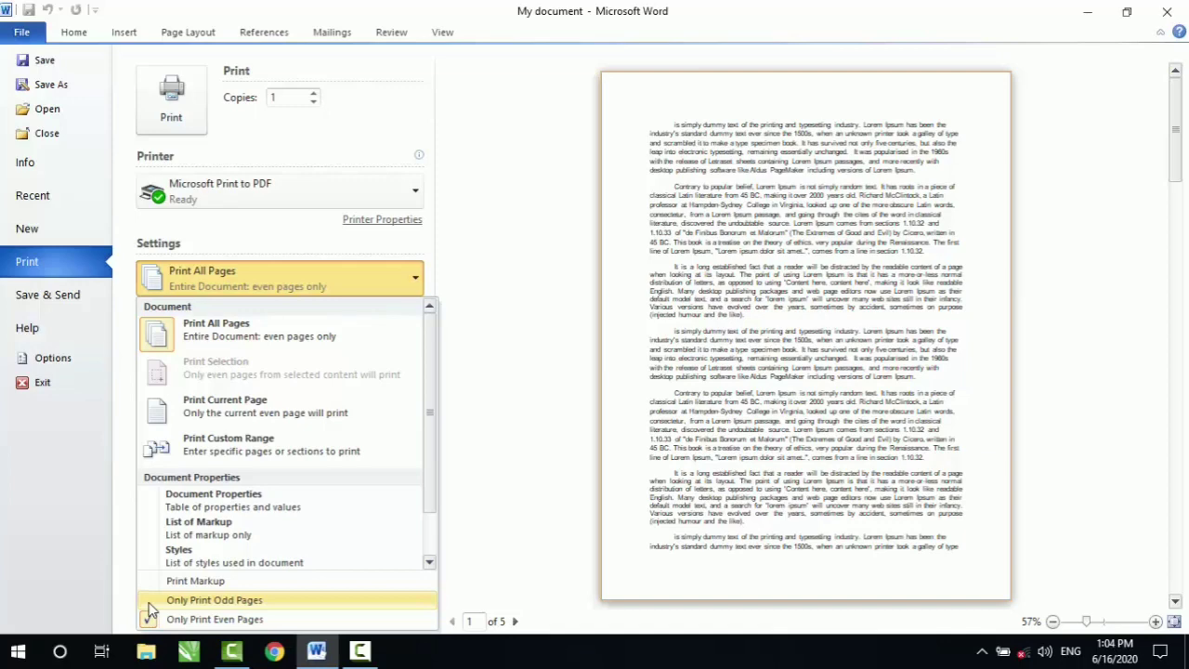
click(151, 581)
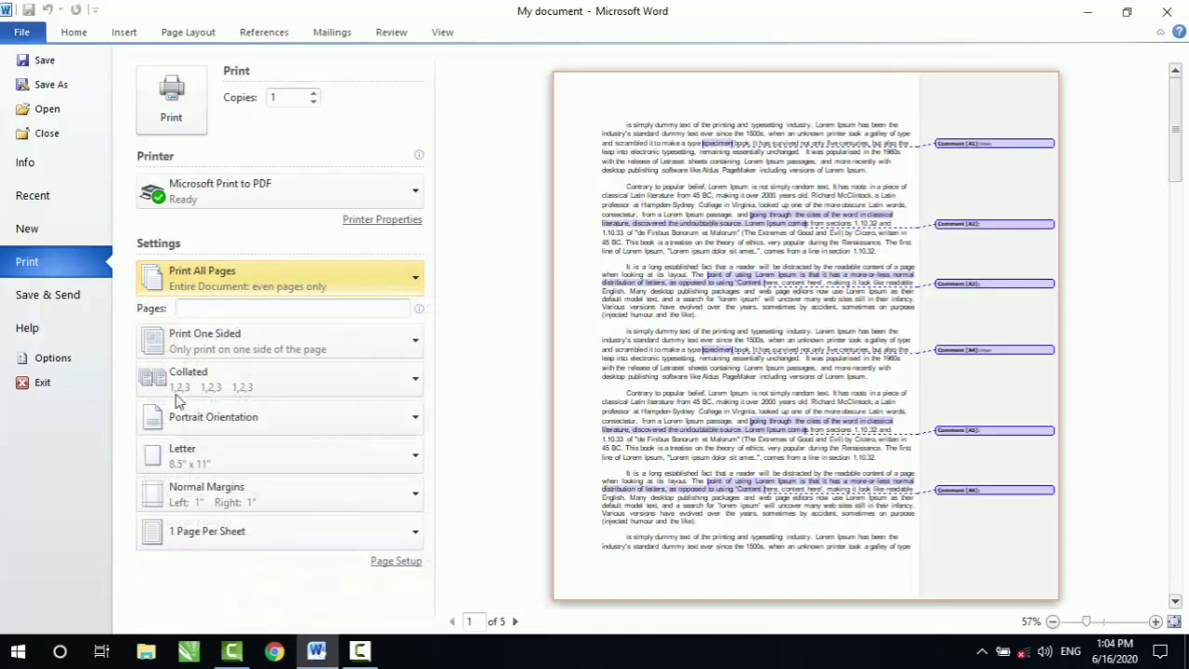
Uncheck Only Print Even Pages so all pages print, keeping Print One Sided unchanged.
click(192, 289)
click(152, 617)
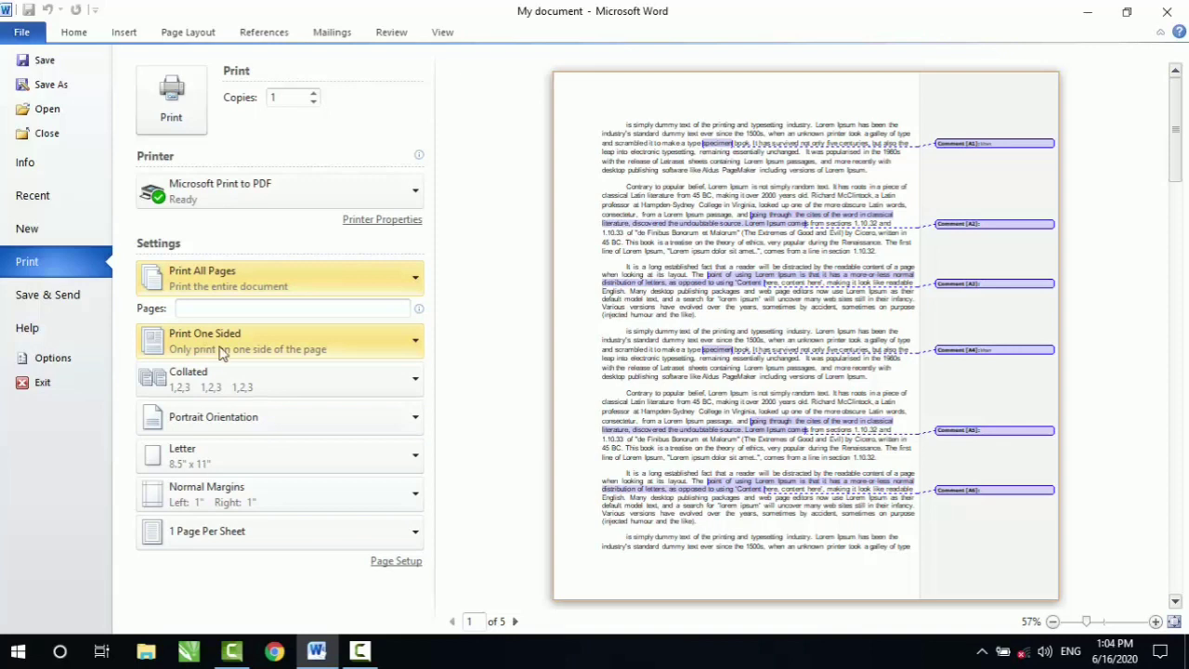
click(260, 351)
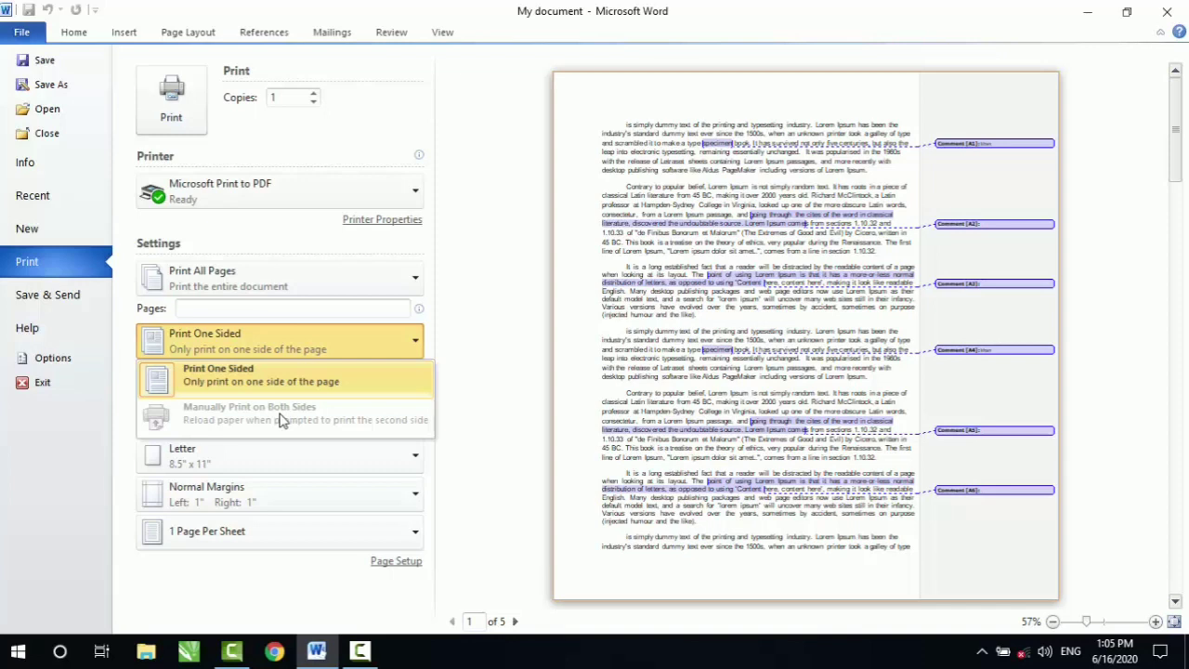
click(242, 274)
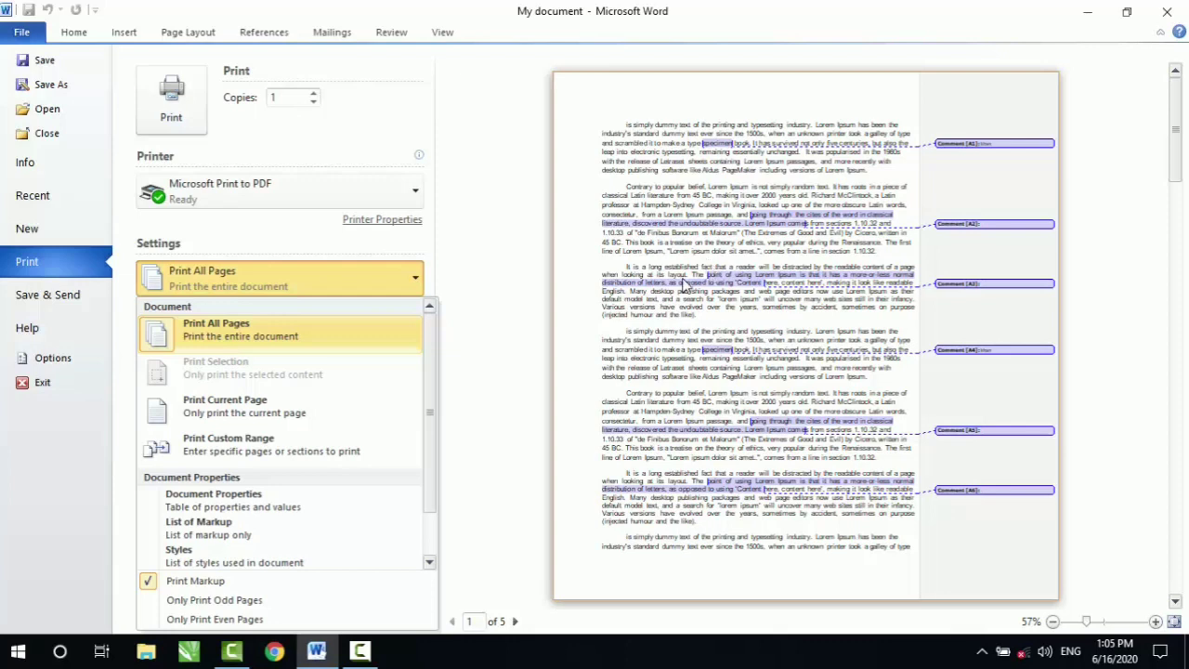
Raise the copy count to 4, trying uncollated before settling back on collated copies.
click(259, 287)
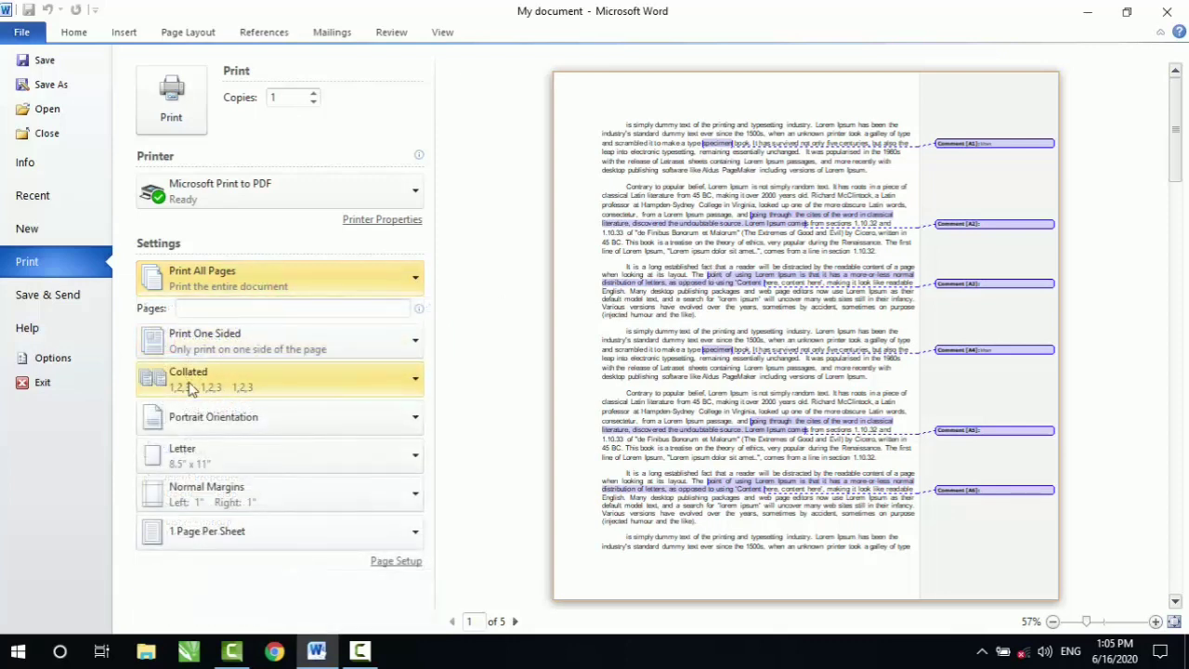
click(239, 386)
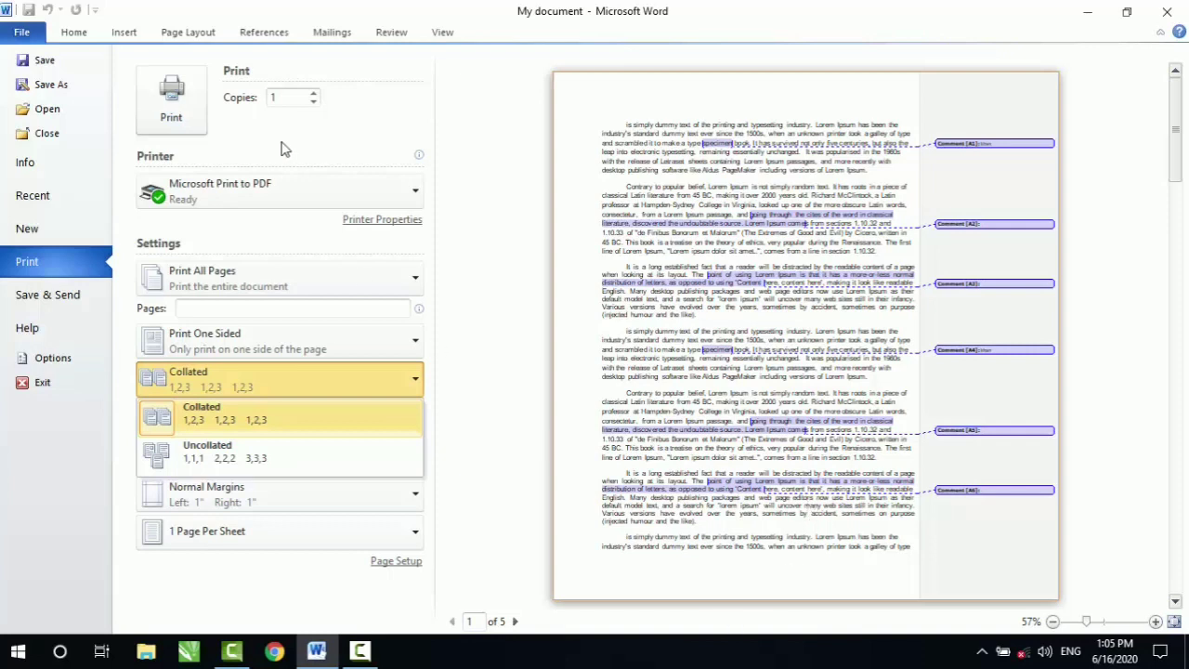
click(316, 94)
click(315, 93)
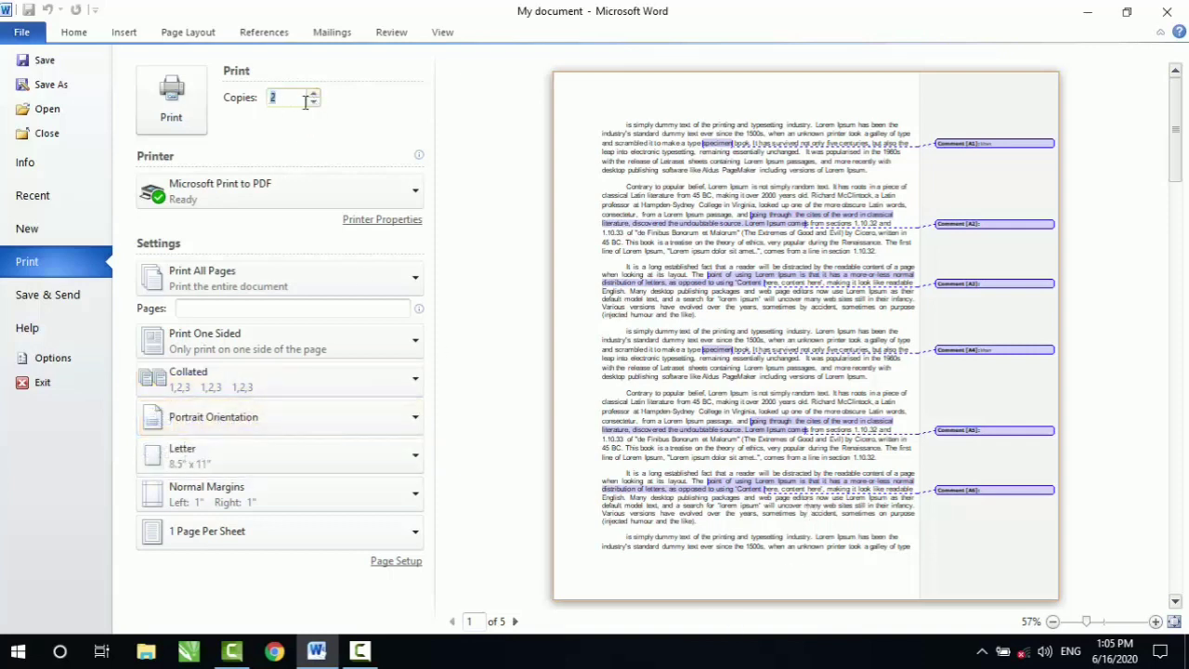
click(206, 387)
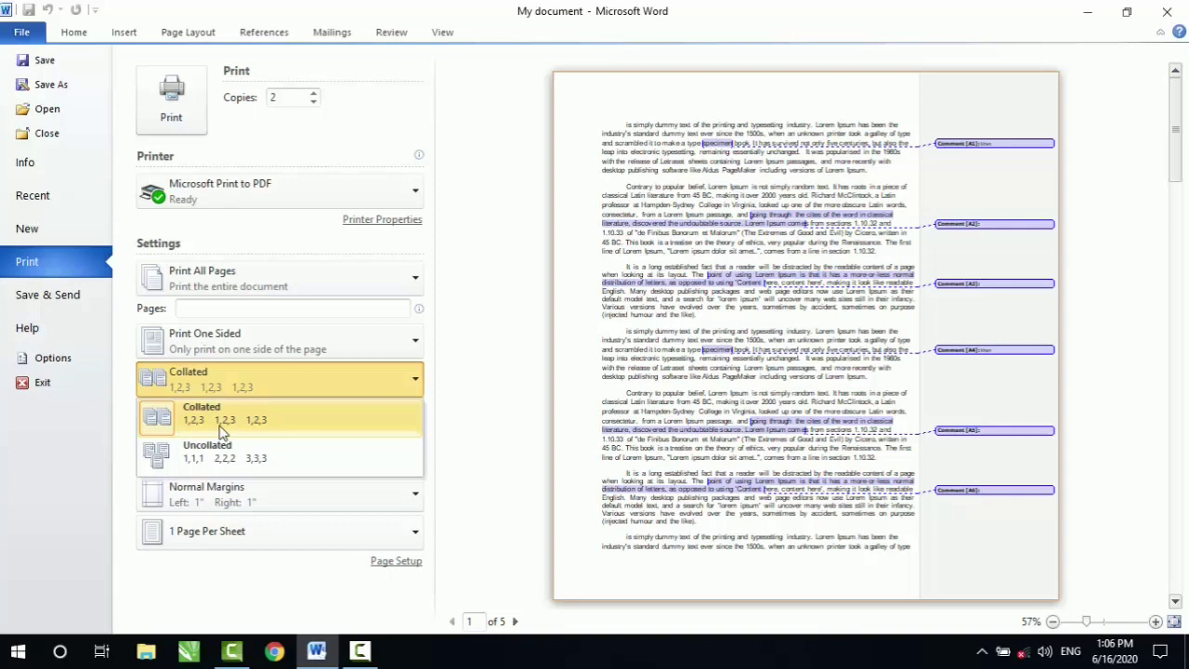
click(206, 452)
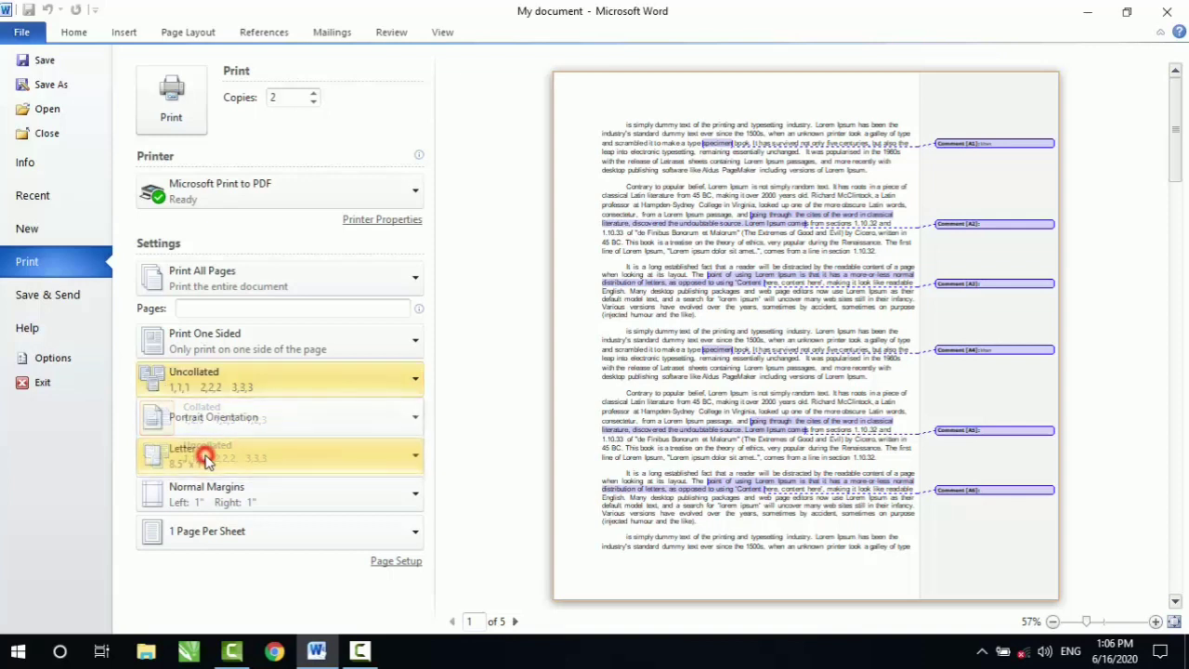
click(313, 93)
click(314, 94)
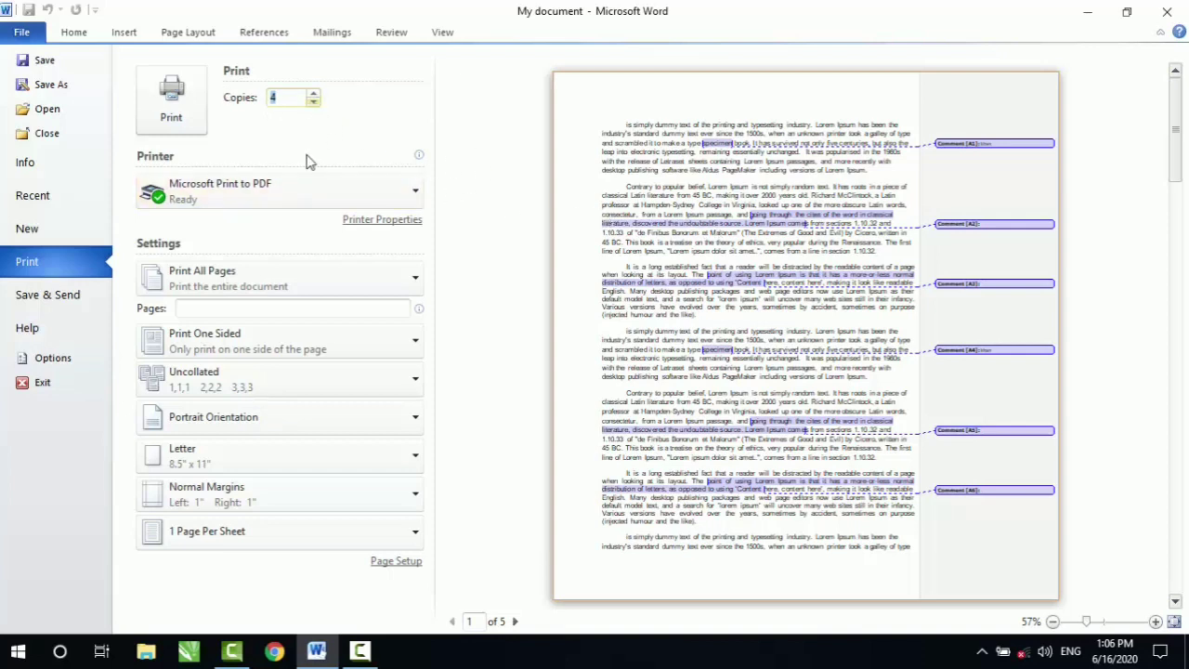
click(212, 387)
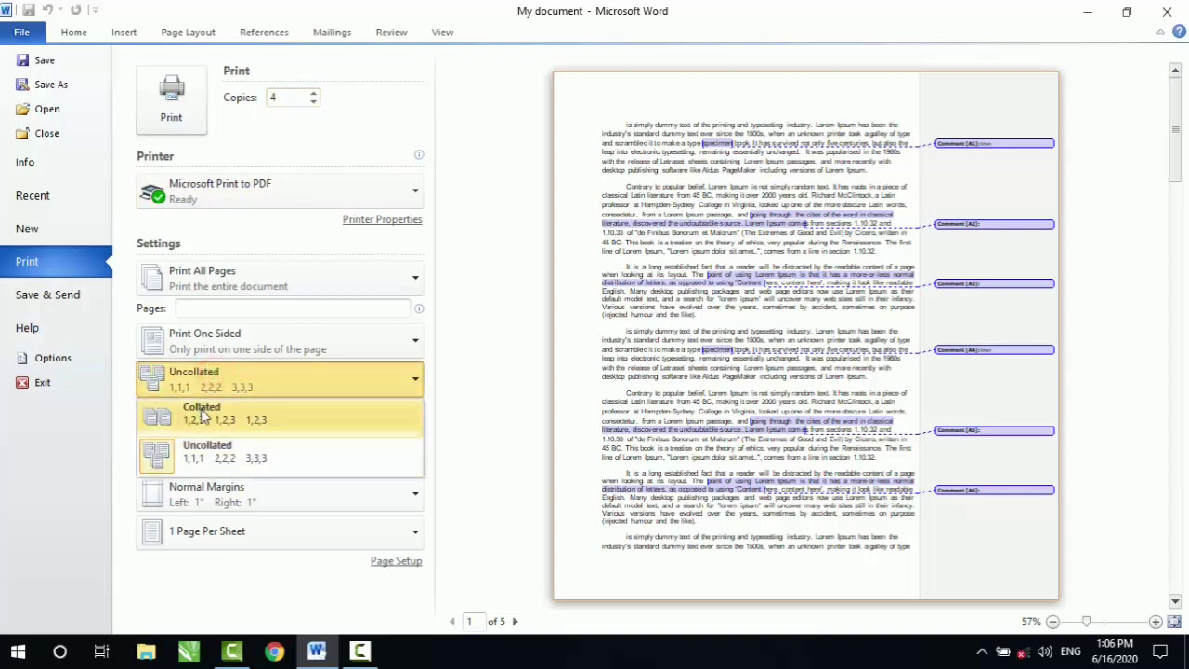
click(201, 413)
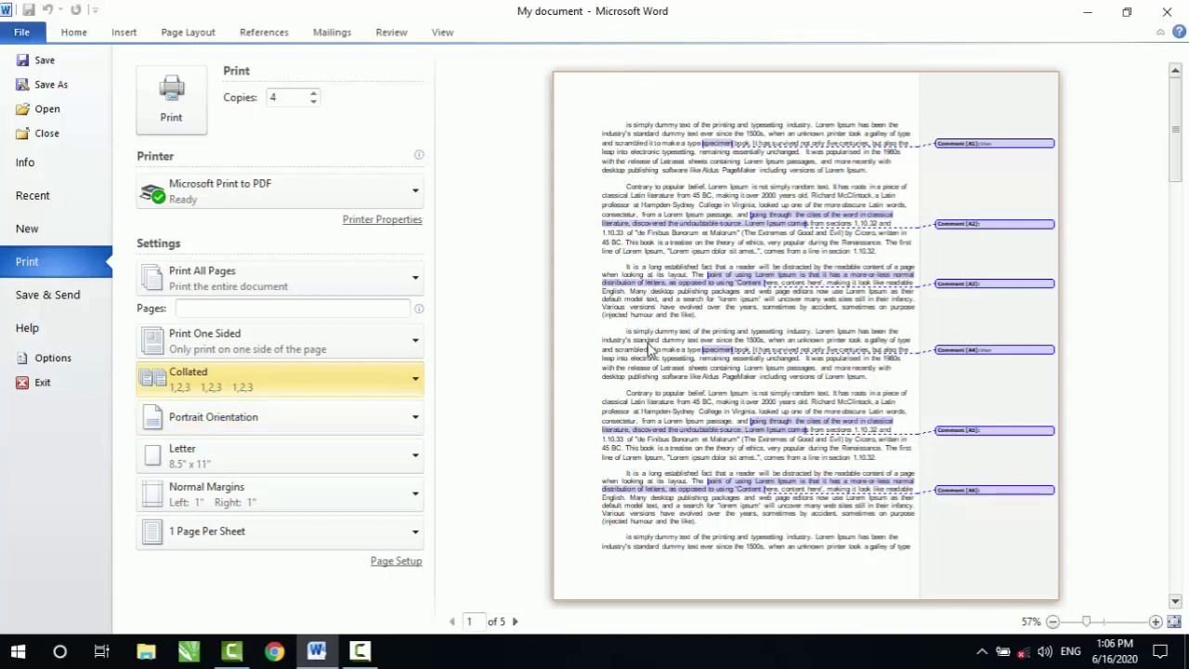
Set the print orientation to Landscape.
click(212, 420)
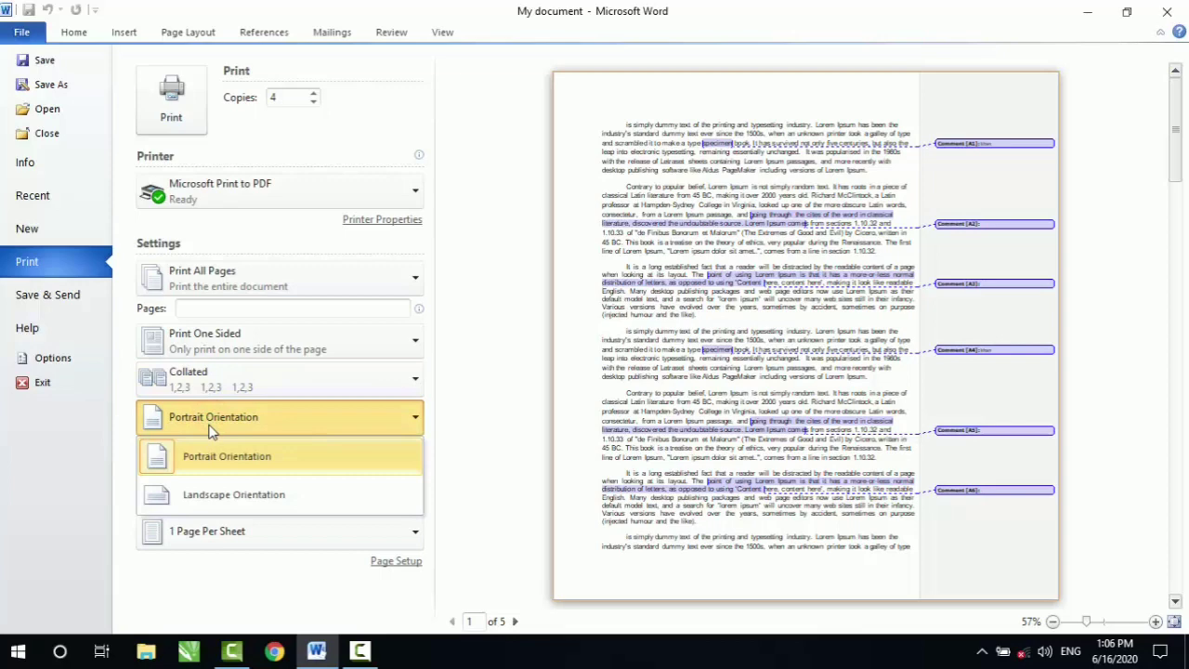
click(226, 496)
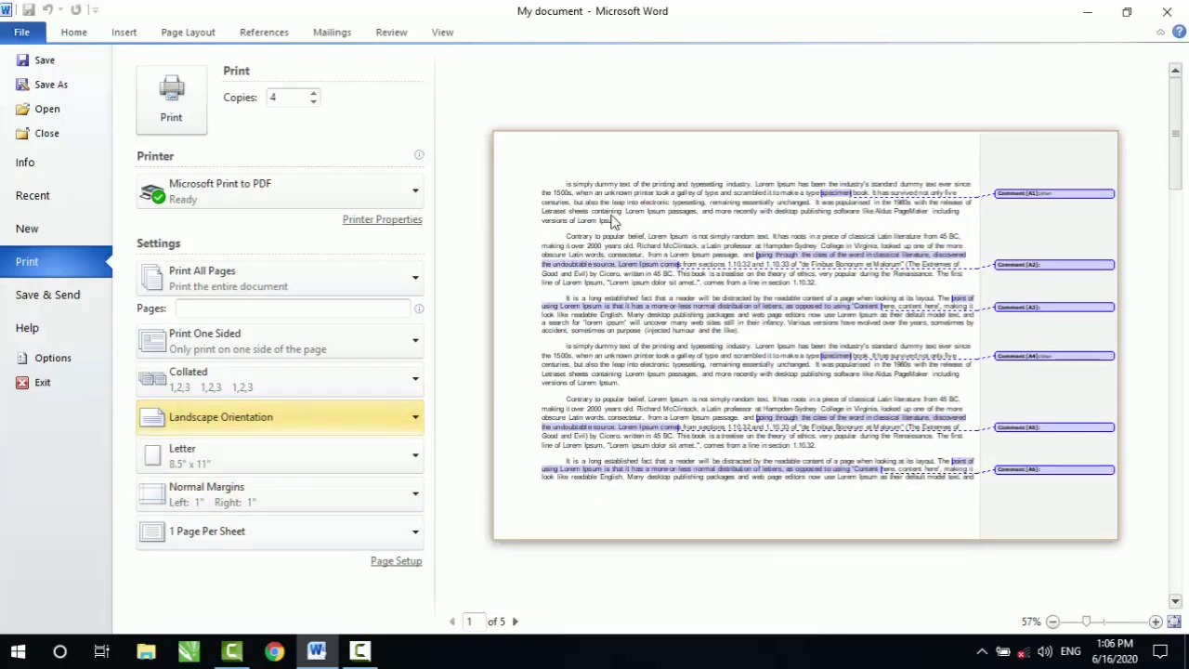
click(268, 417)
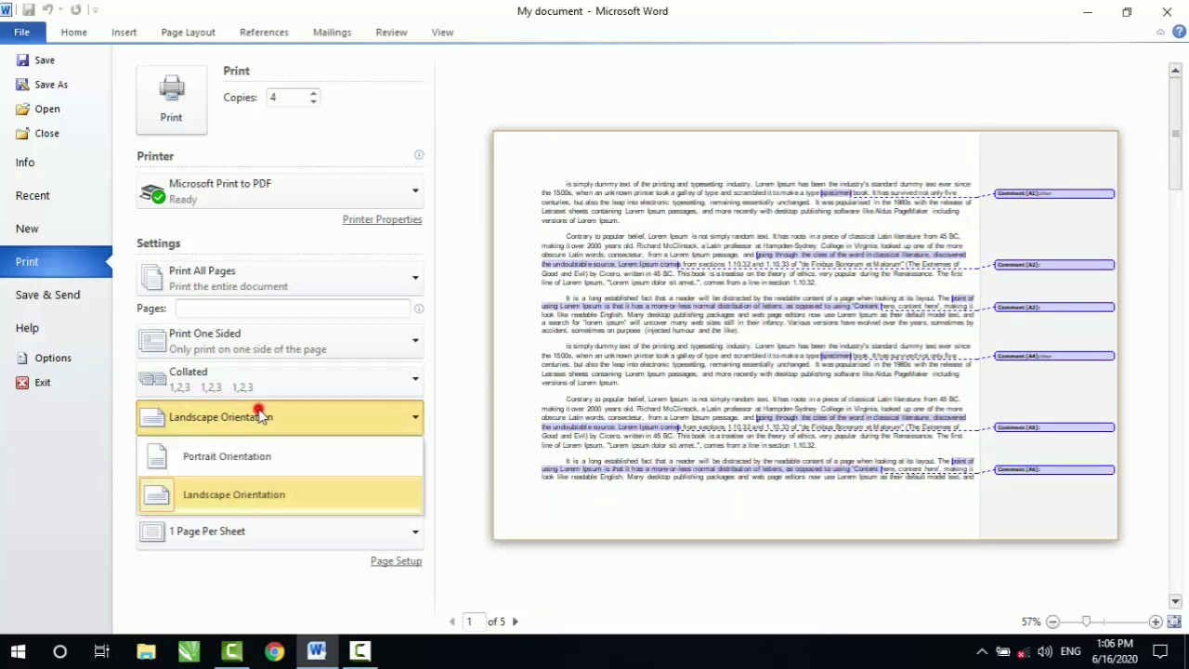
click(189, 459)
click(193, 419)
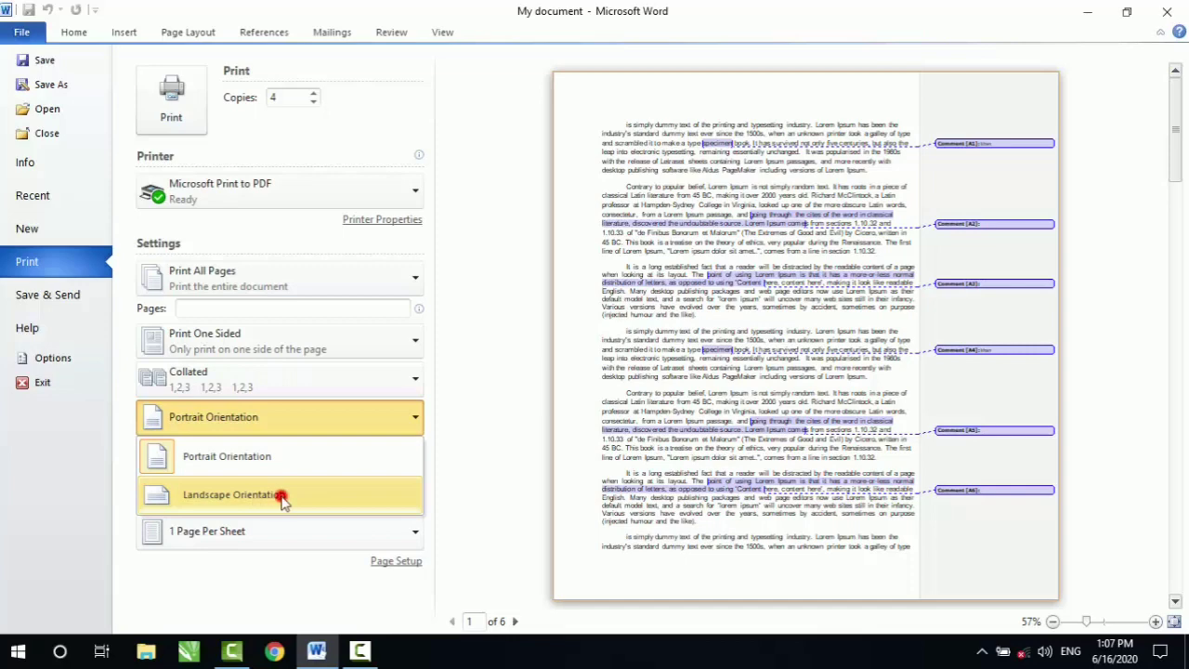
click(282, 497)
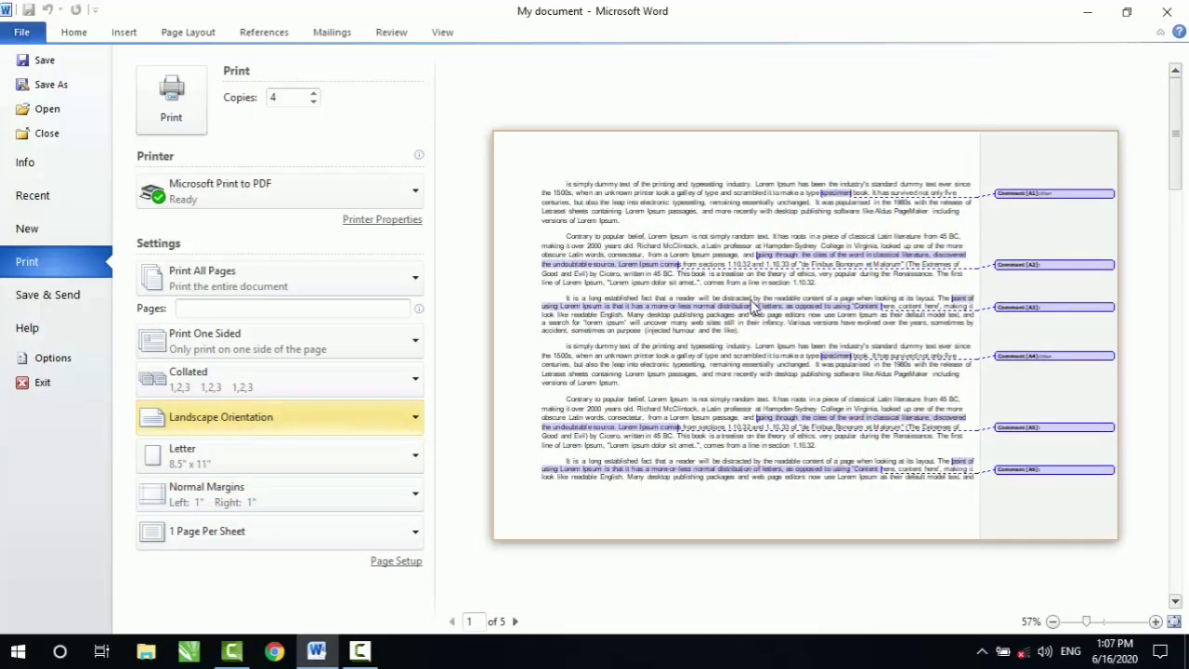
Switch the printout back to Portrait orientation.
click(219, 461)
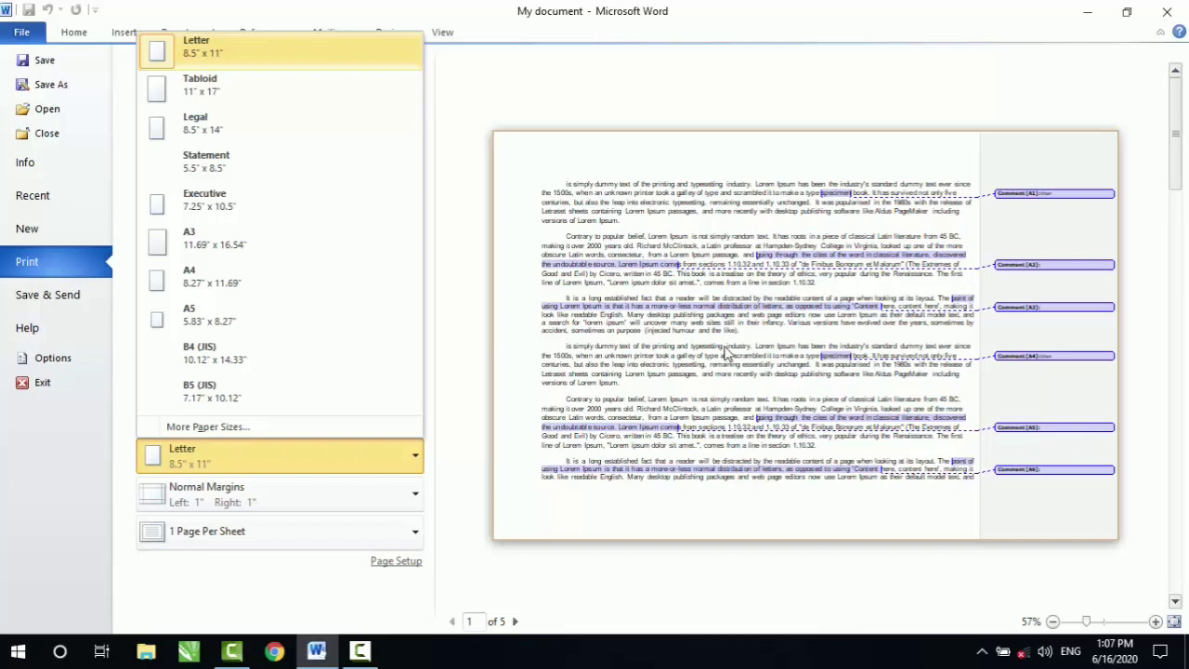
click(456, 425)
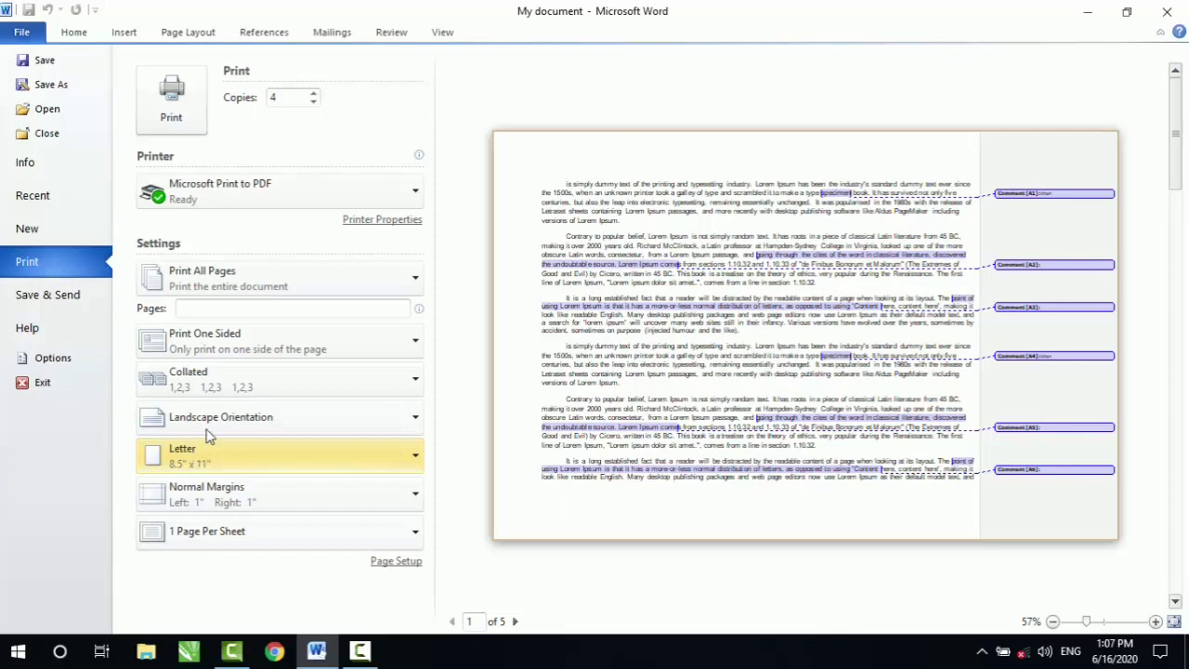
click(212, 420)
click(197, 456)
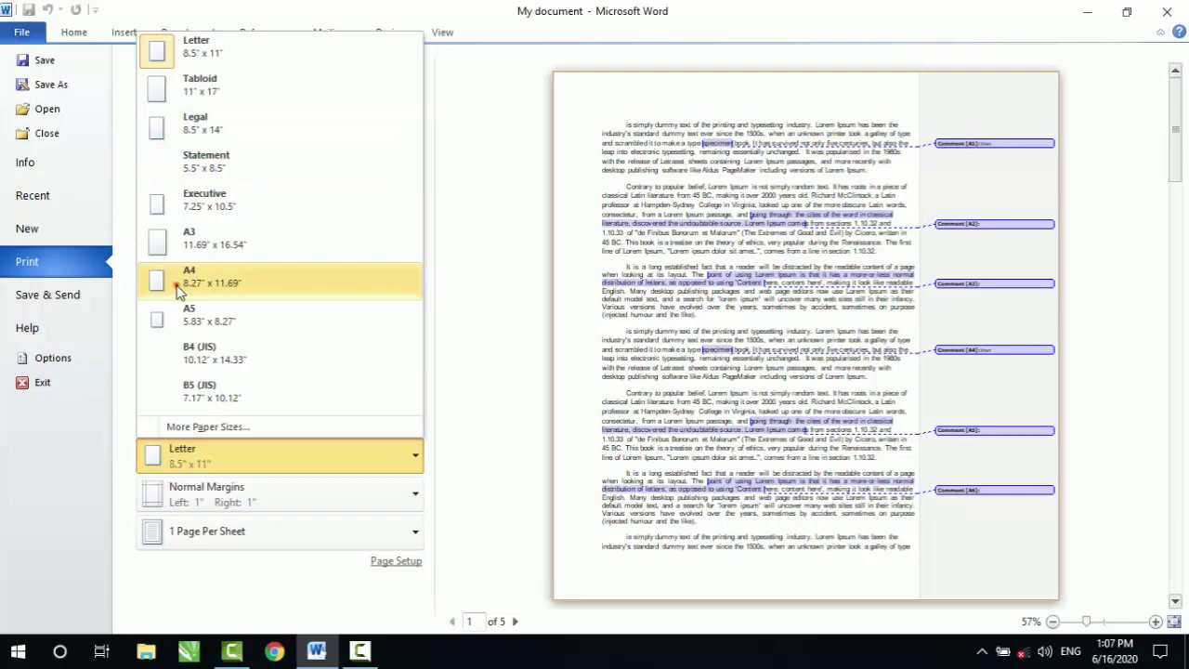
Change the paper size from Letter to A4 (8.27" x 11.69").
click(180, 278)
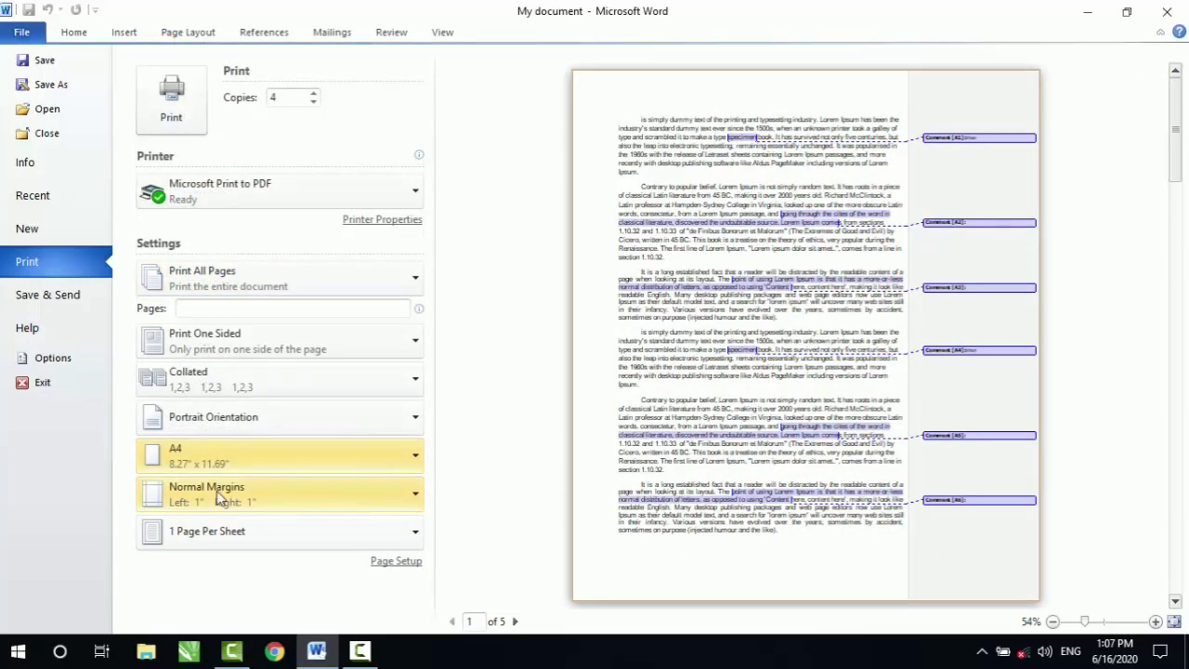
click(190, 460)
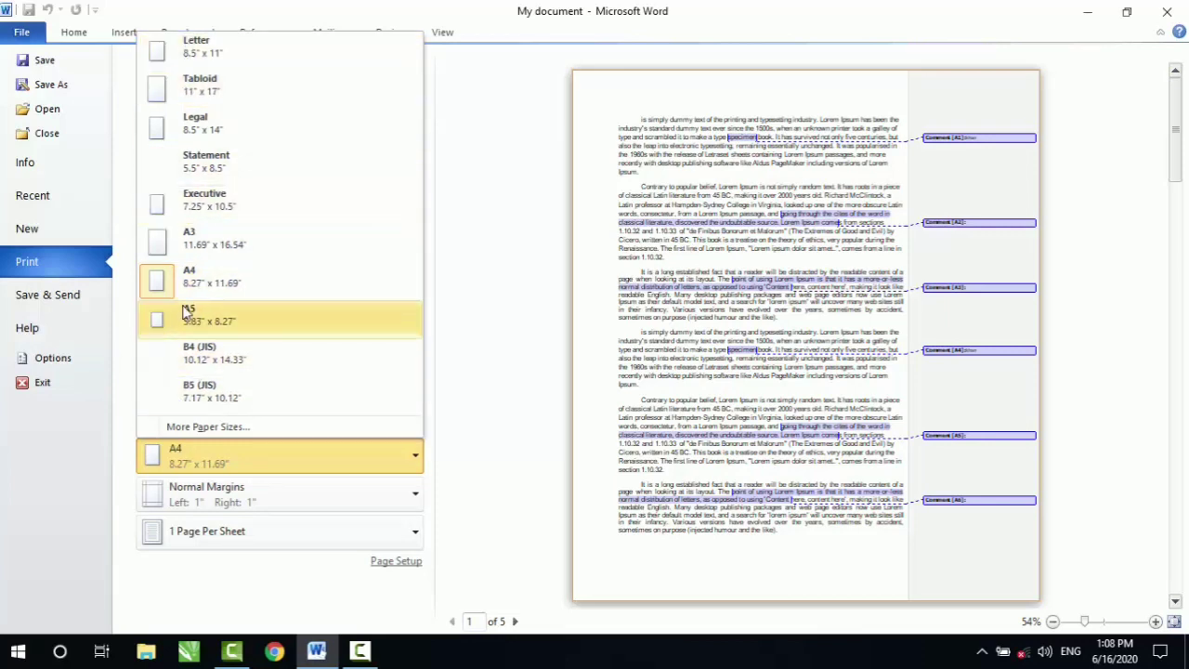
click(496, 320)
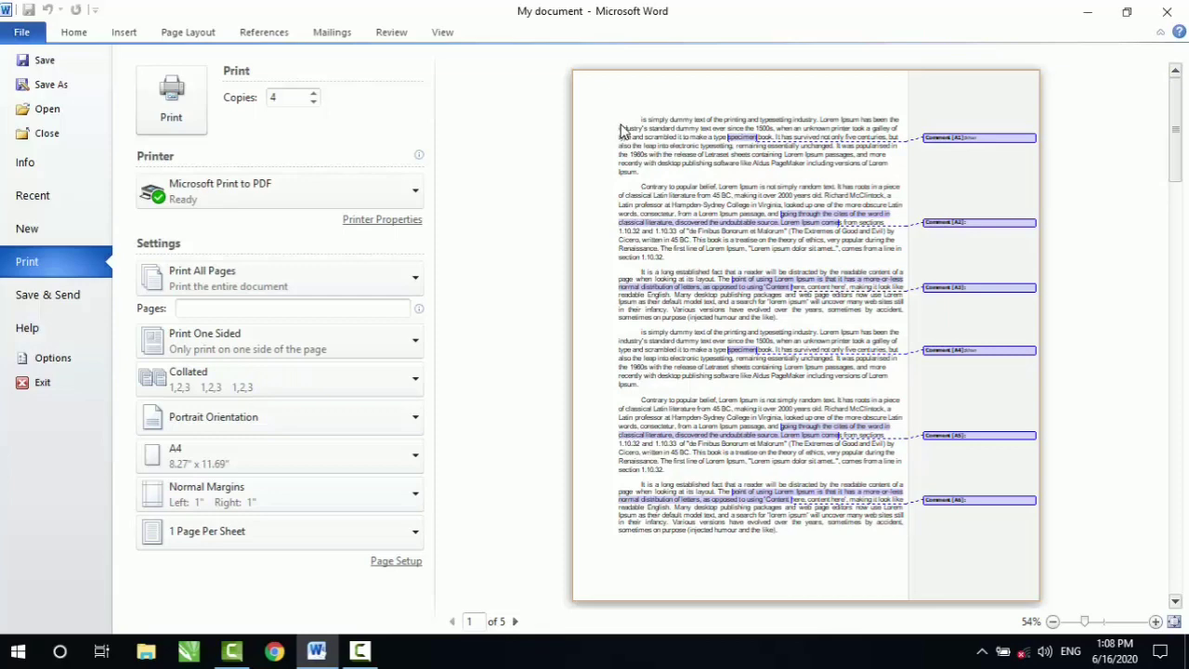
click(70, 35)
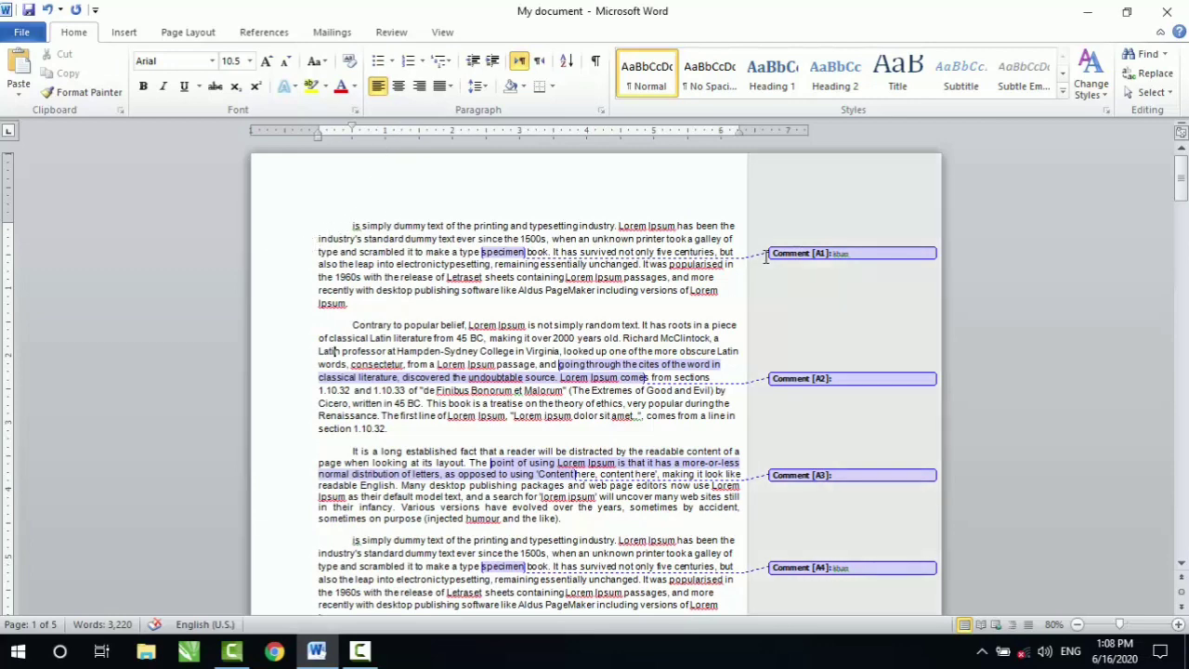
scroll(429, 474, down, 3)
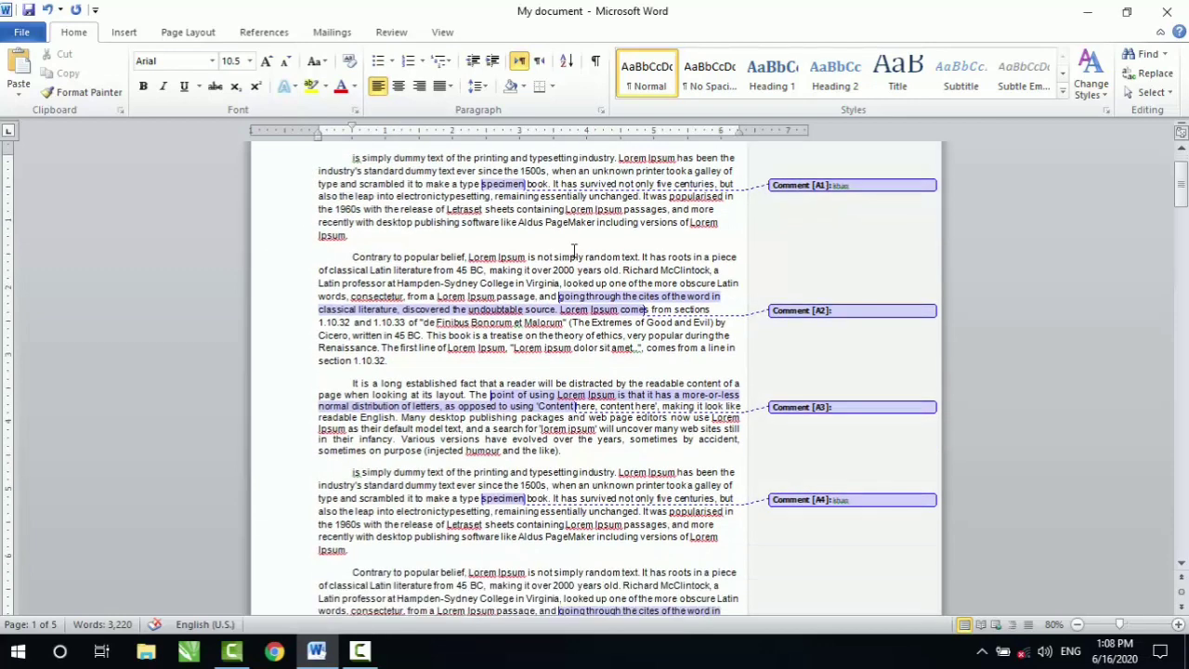
scroll(429, 474, down, 3)
scroll(429, 474, down, 2)
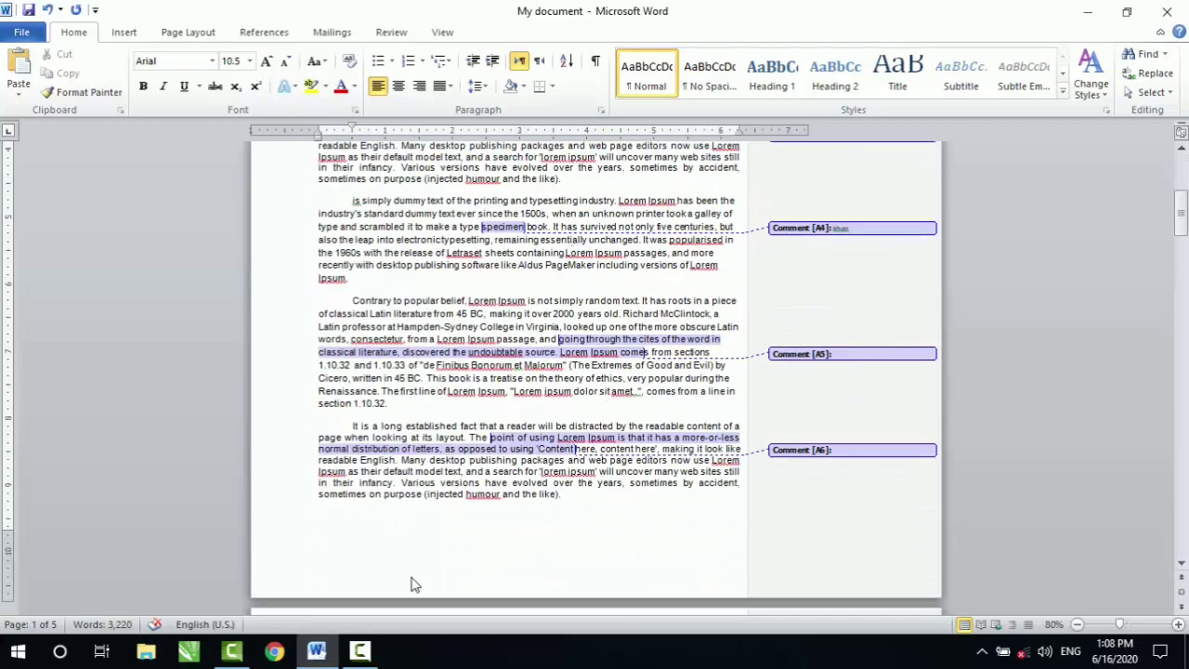
scroll(411, 578, up, 4)
scroll(130, 192, up, 4)
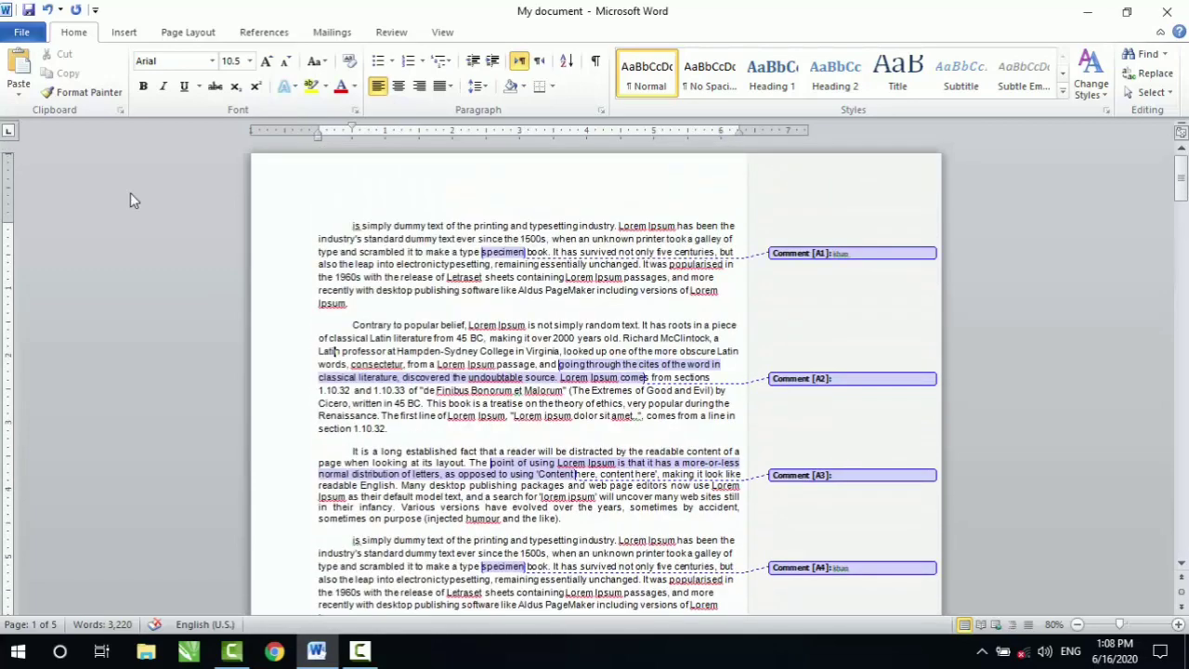
click(22, 32)
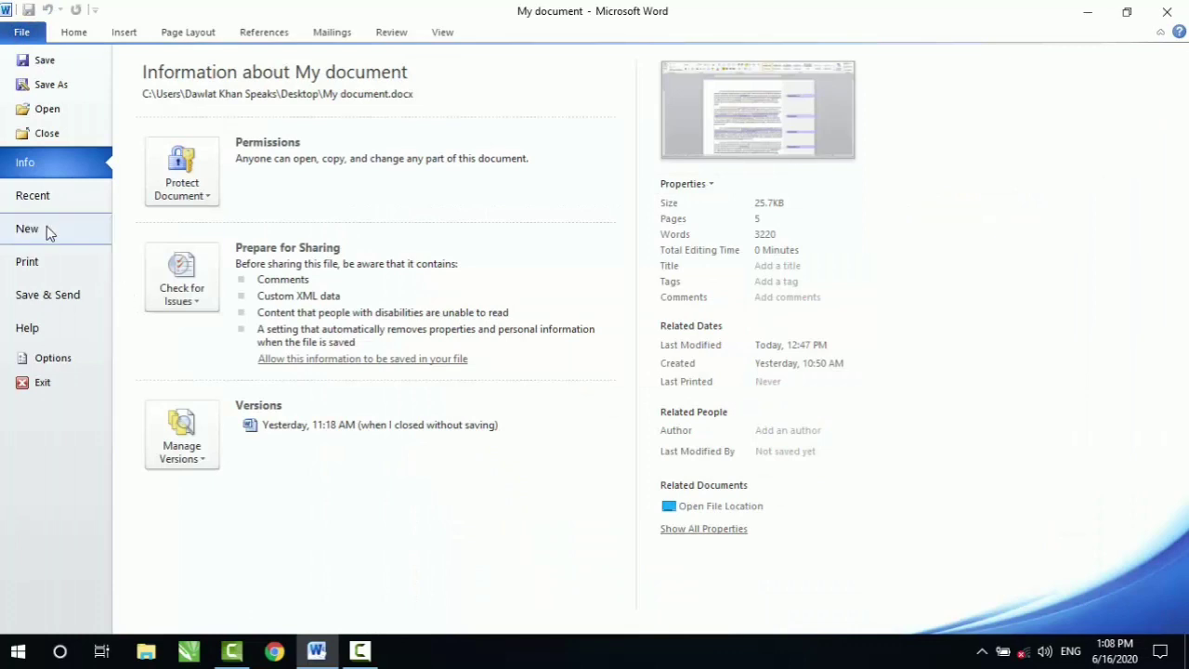
click(28, 261)
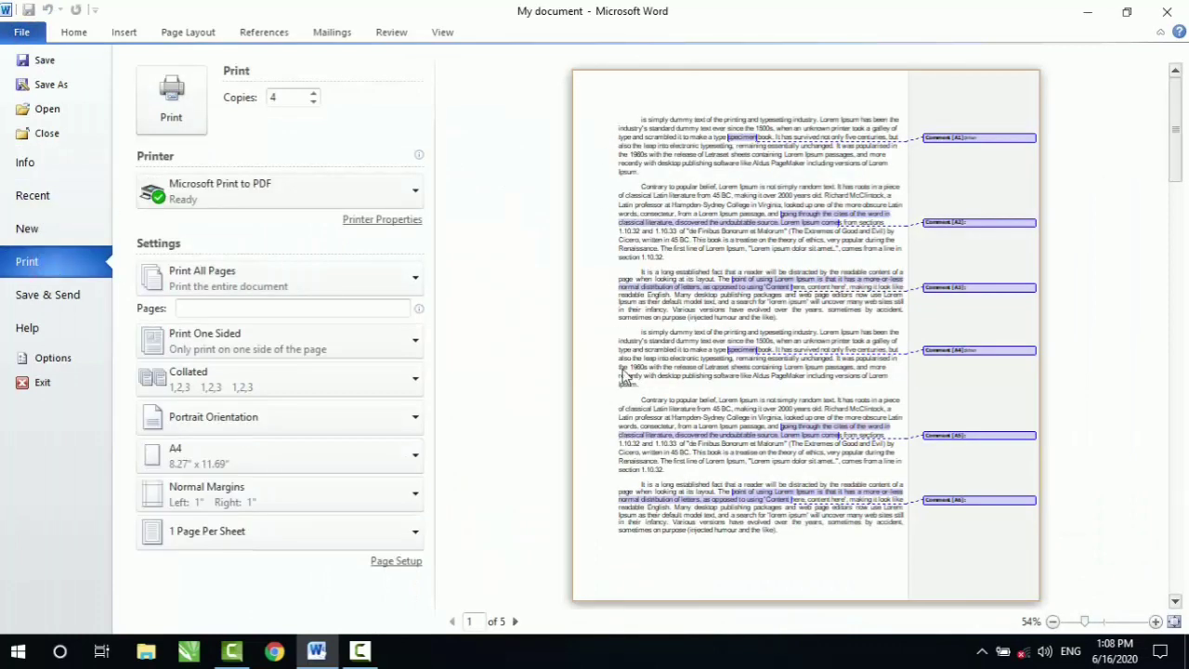
click(275, 285)
click(147, 583)
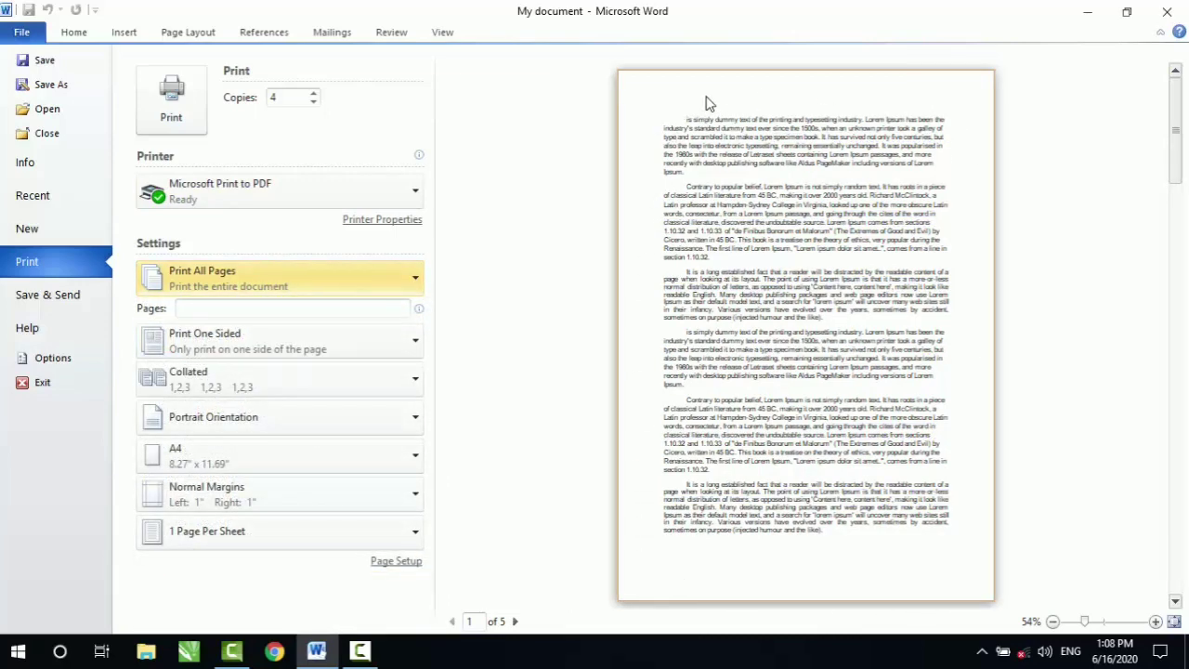
click(212, 501)
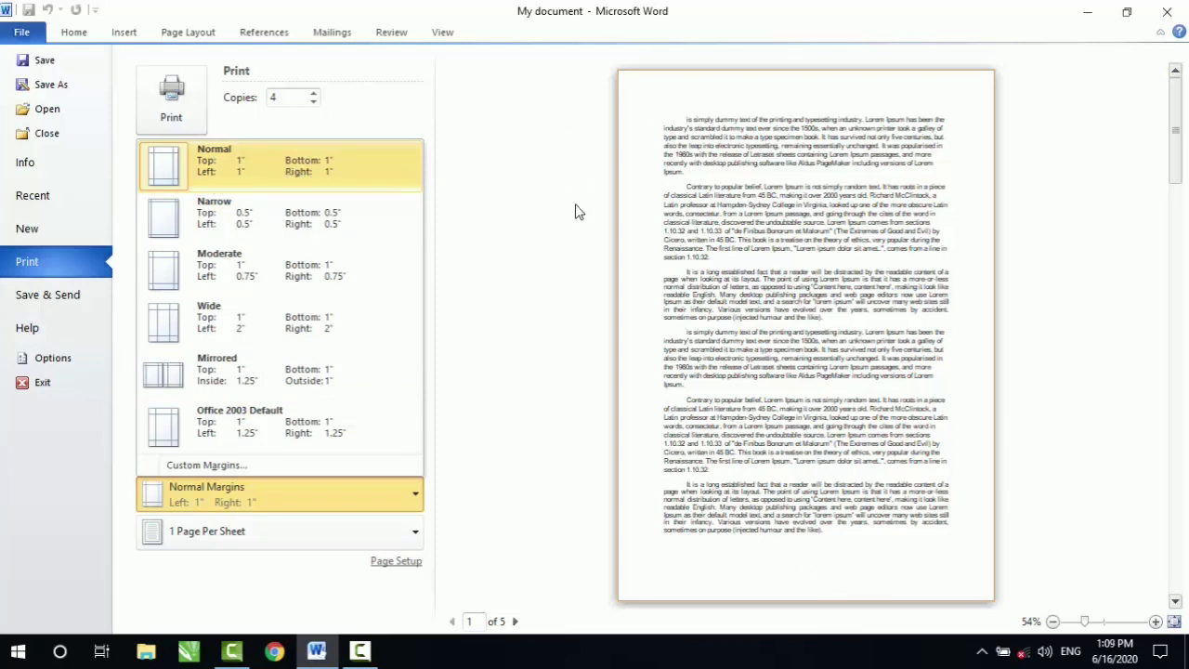
click(193, 223)
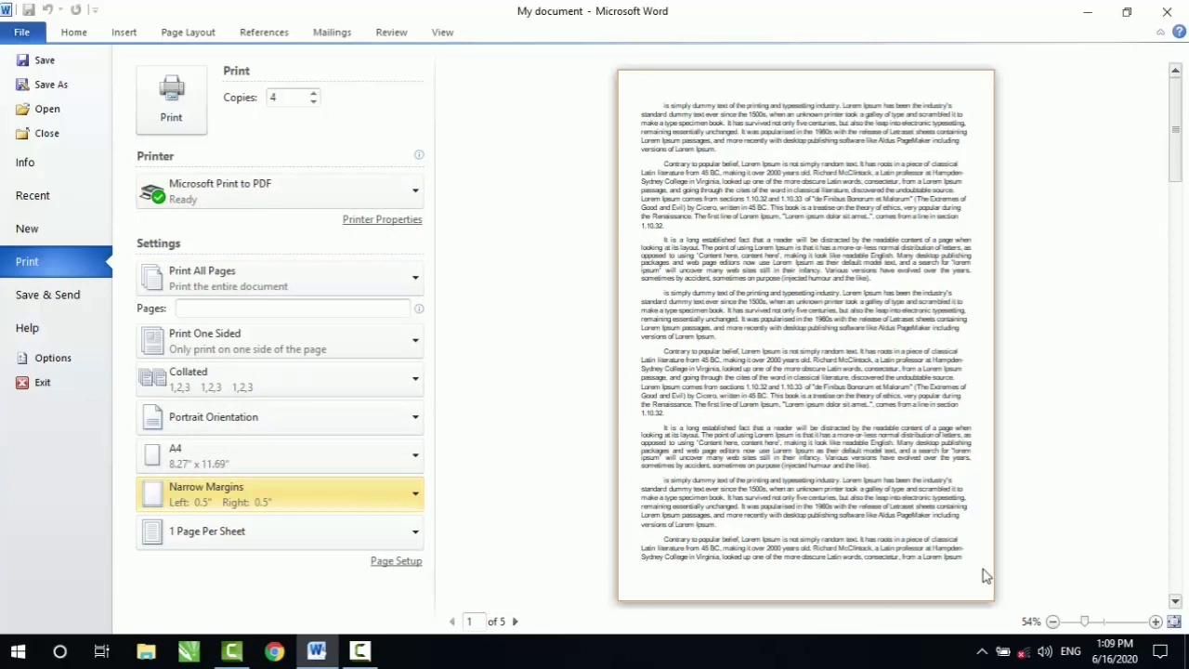
click(221, 490)
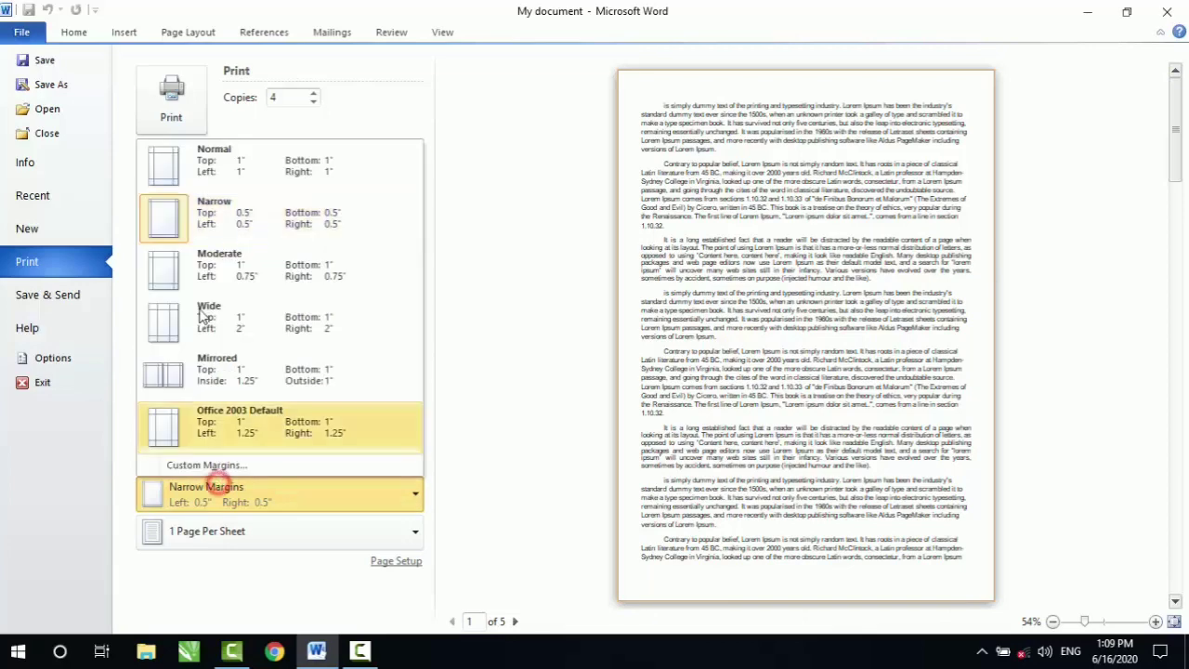
click(191, 263)
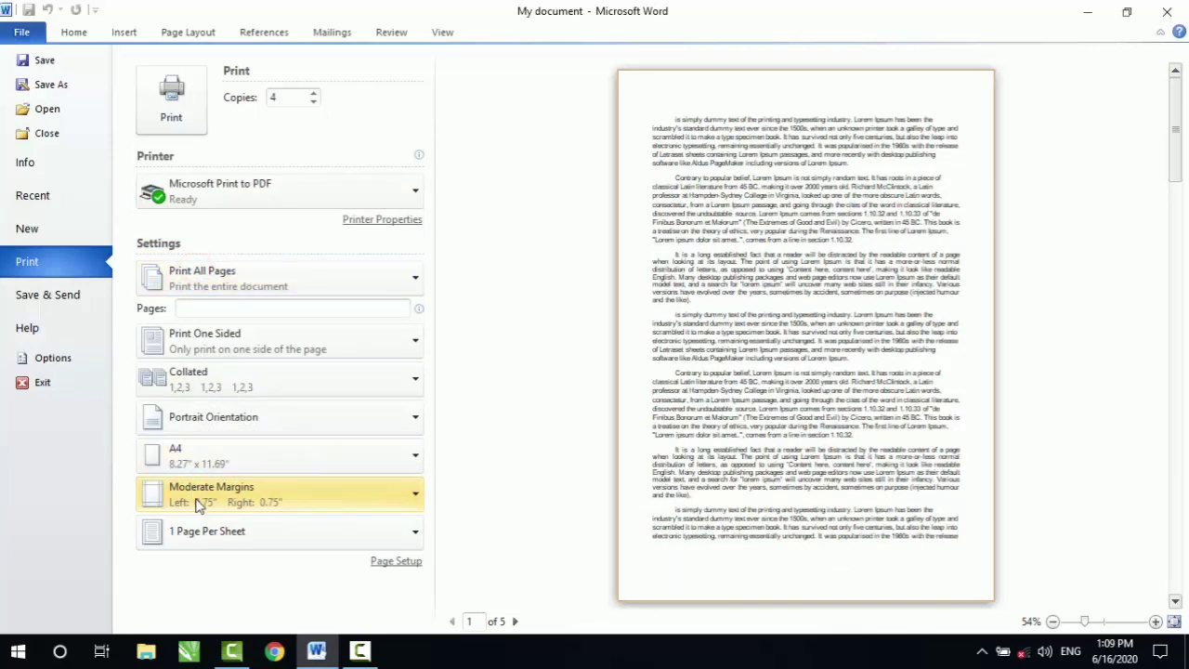
click(196, 499)
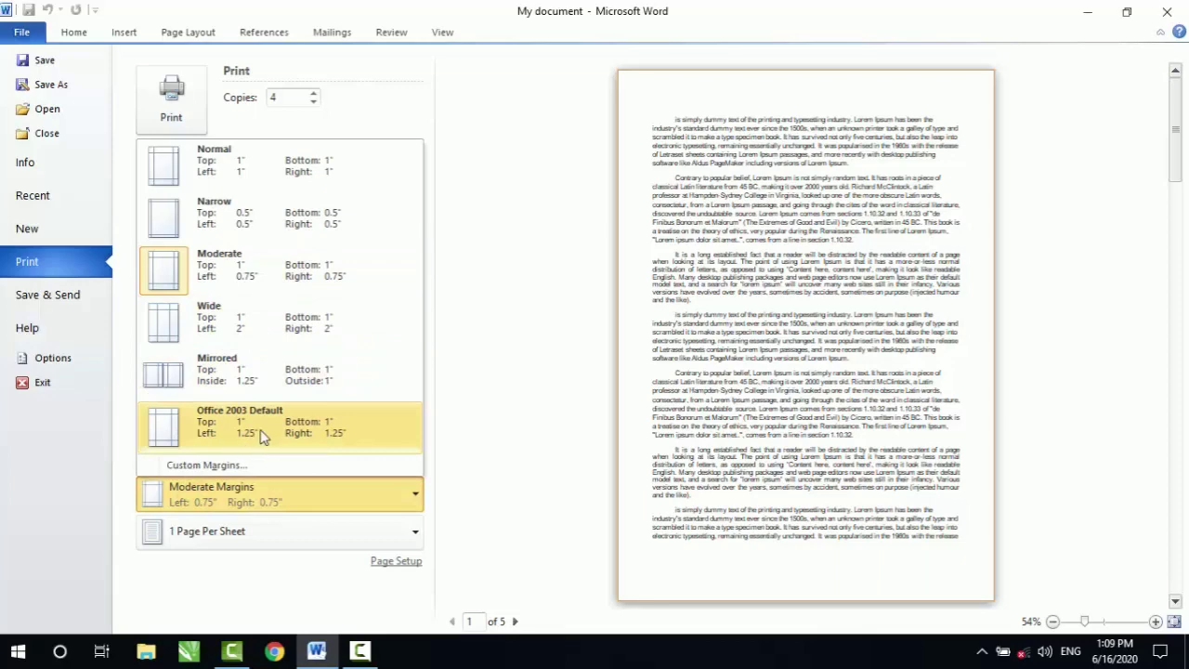
click(170, 435)
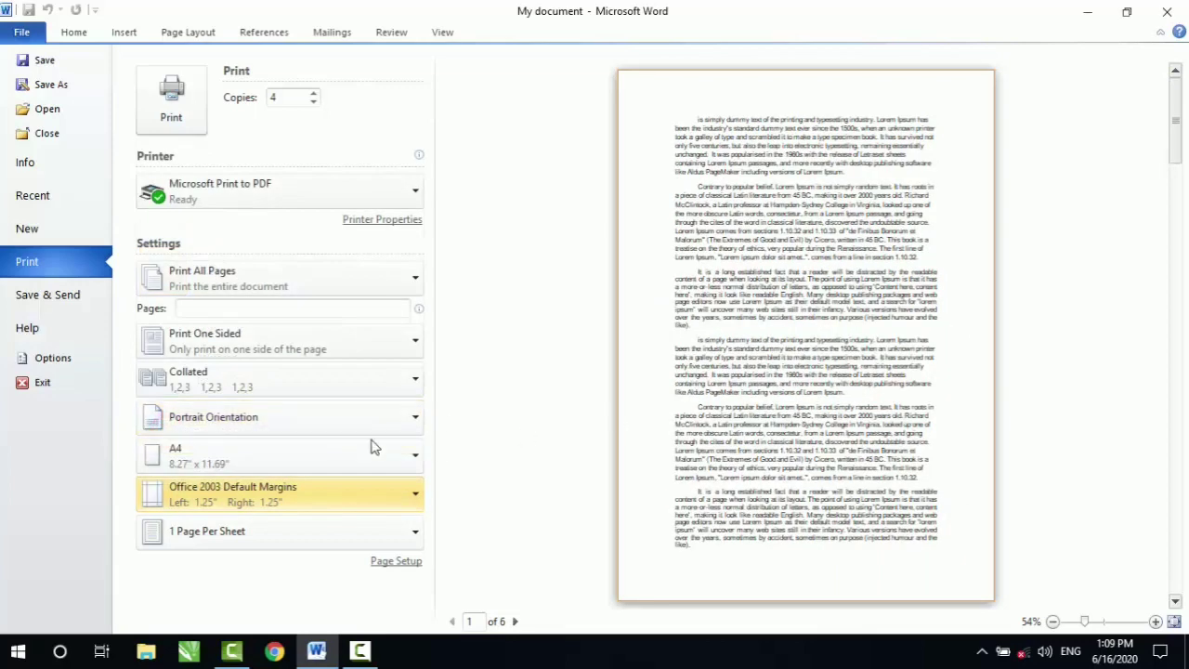
click(204, 497)
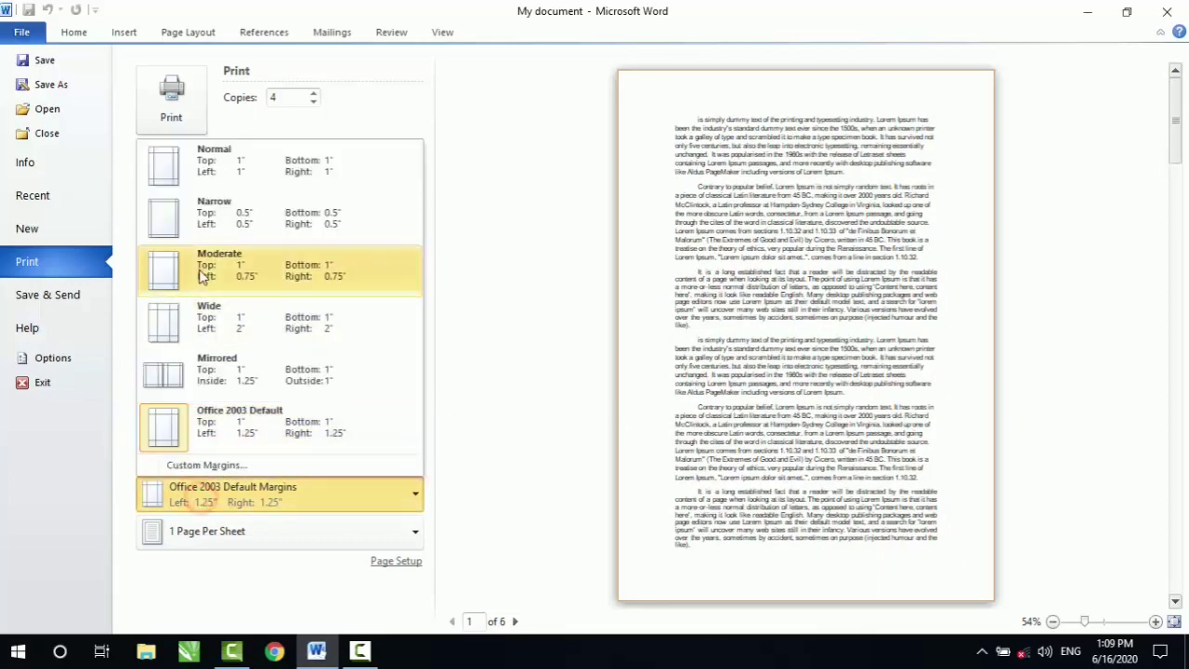
click(217, 171)
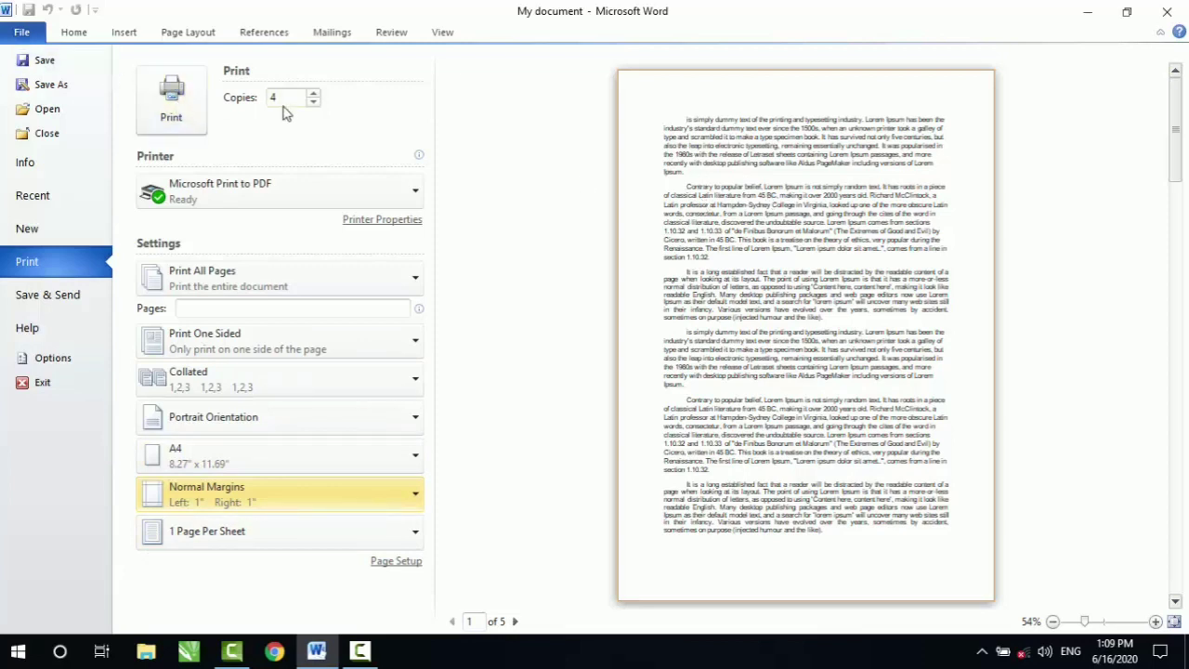
Lower the number of copies from 4 to 1.
click(313, 101)
click(313, 101)
click(313, 101)
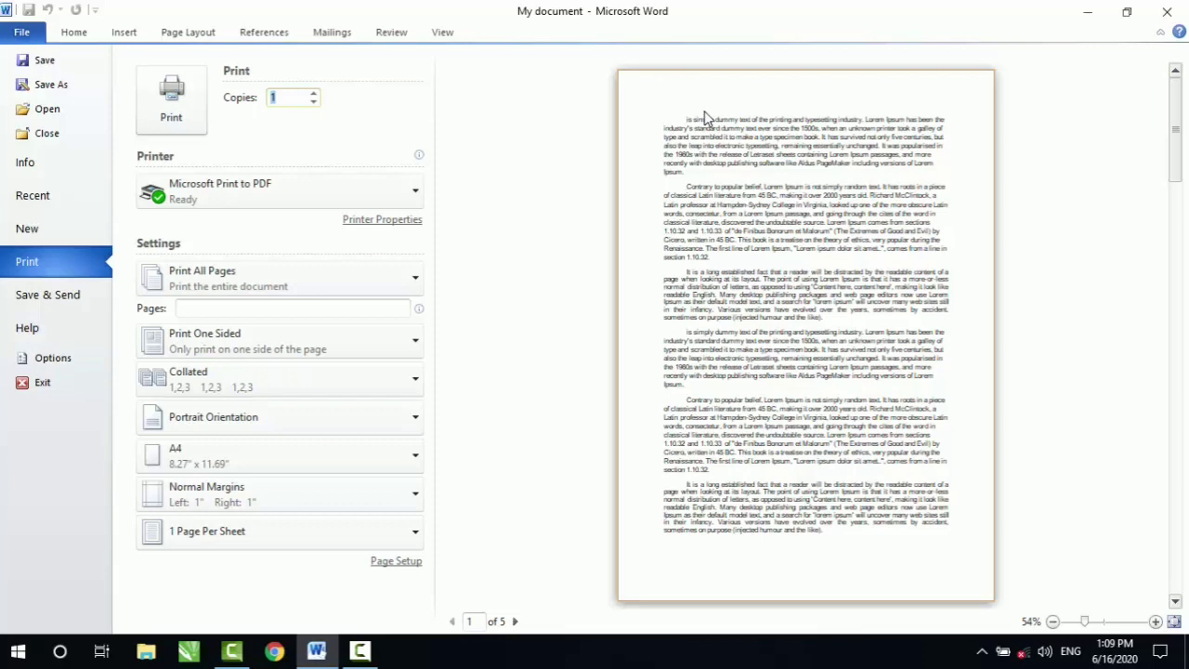
scroll(683, 215, down, 1)
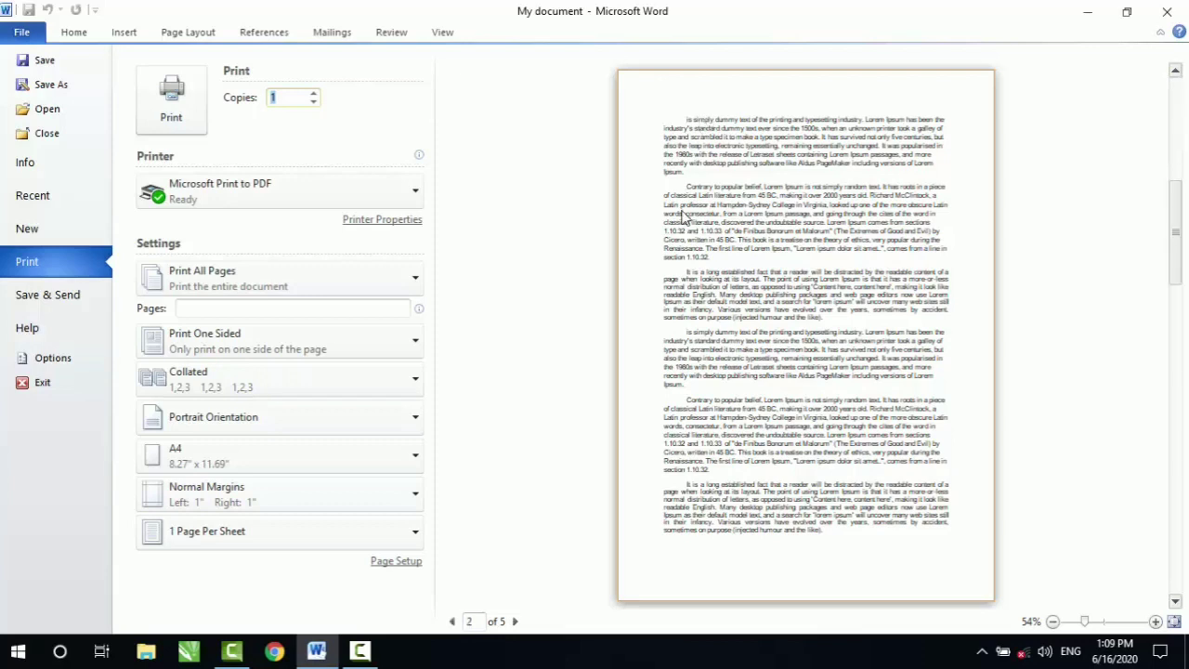
scroll(683, 215, up, 1)
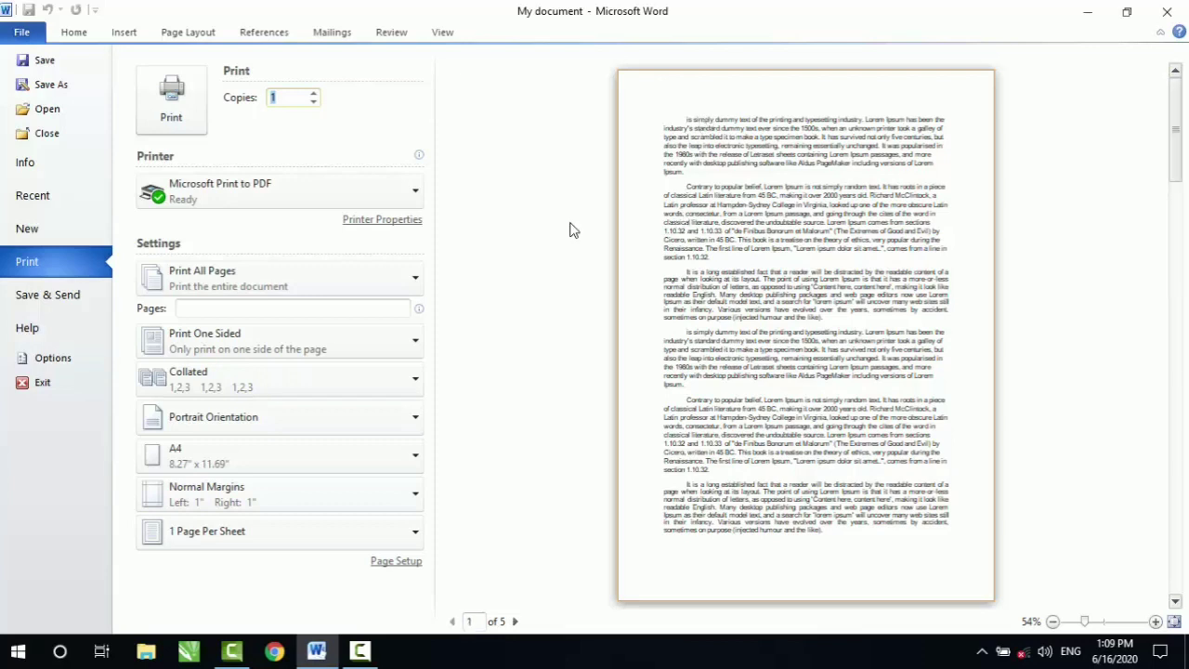
Set pages per sheet to 16, after briefly choosing 2.
click(208, 539)
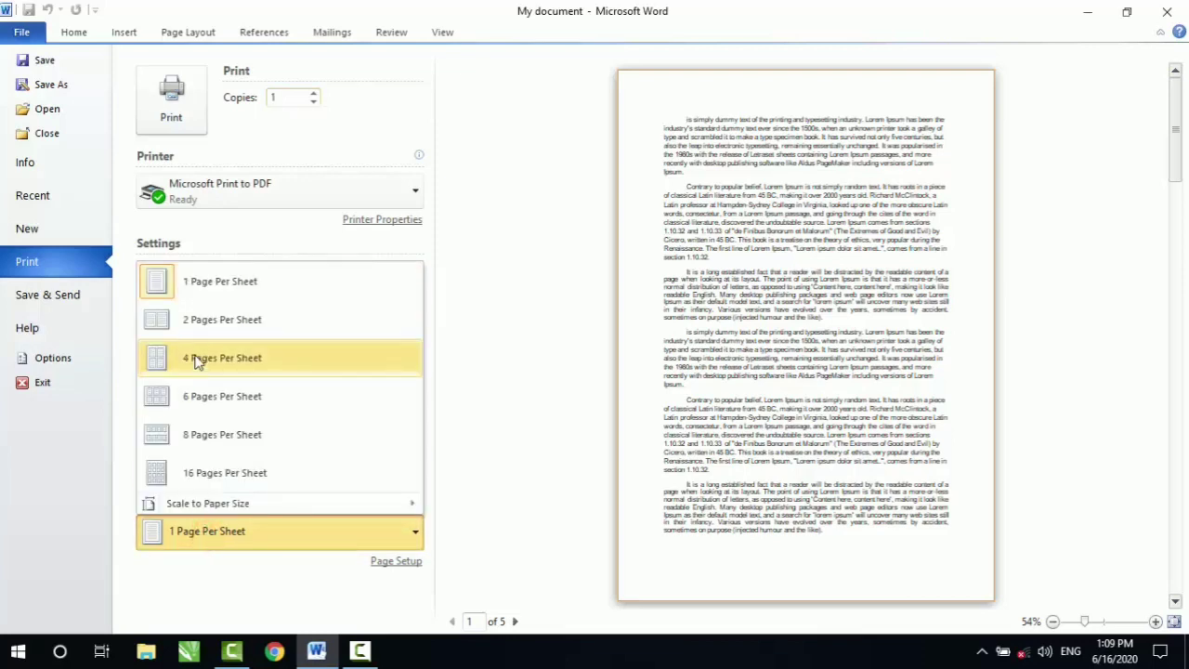
click(182, 327)
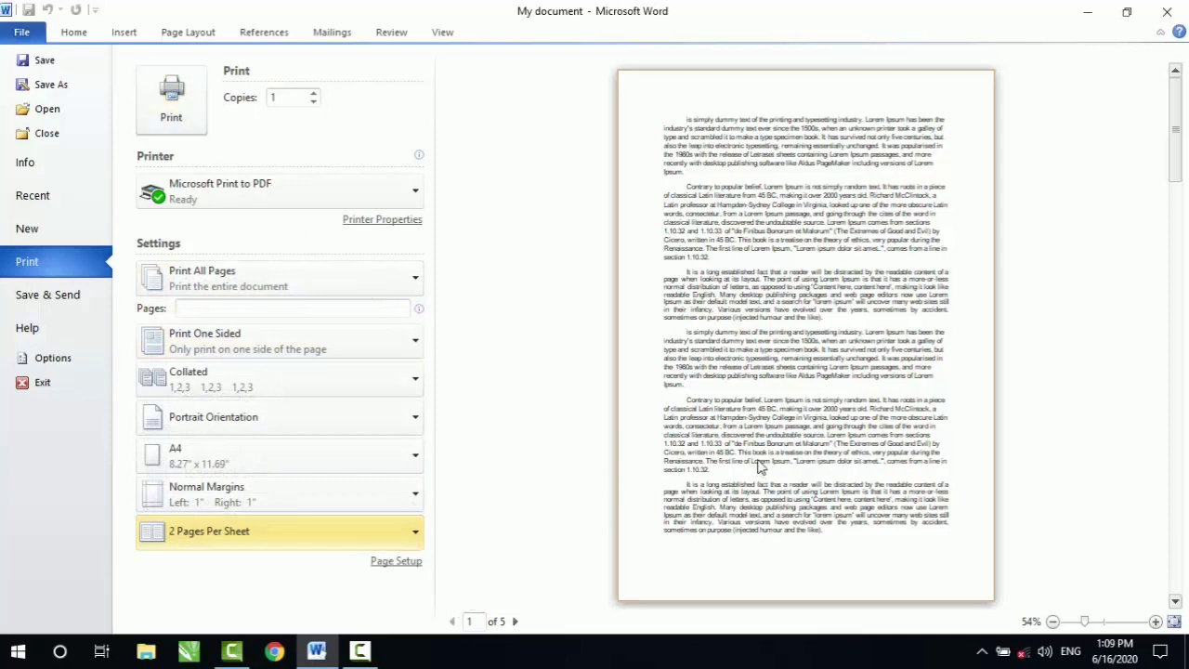
click(264, 544)
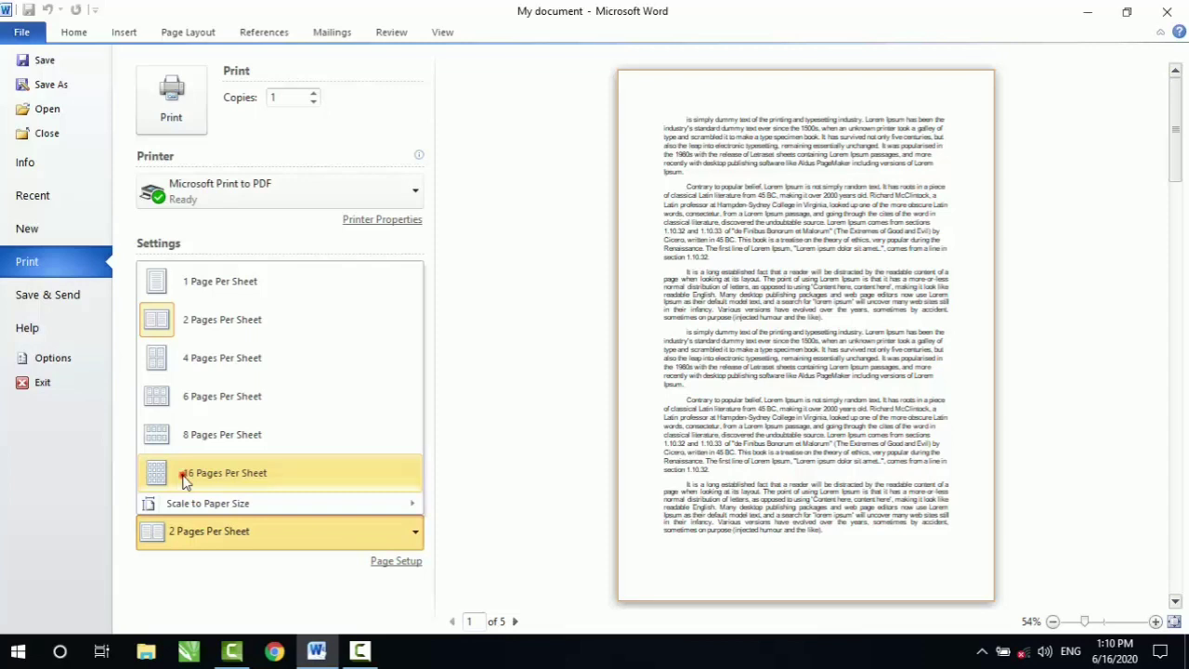
click(184, 476)
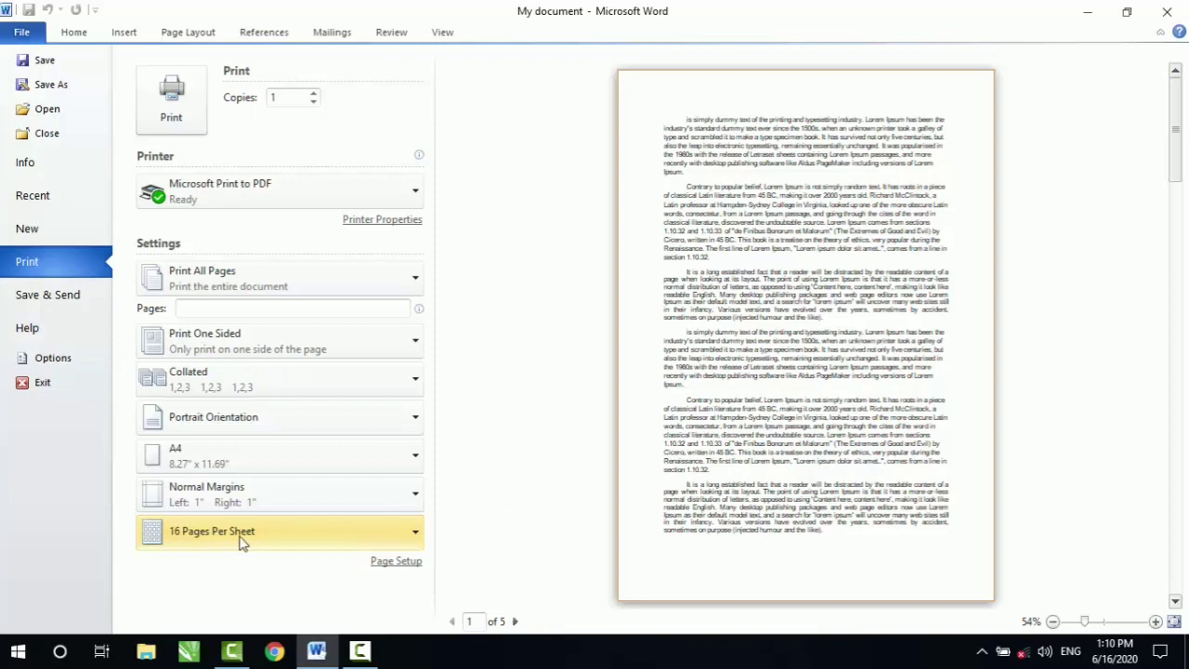
click(397, 562)
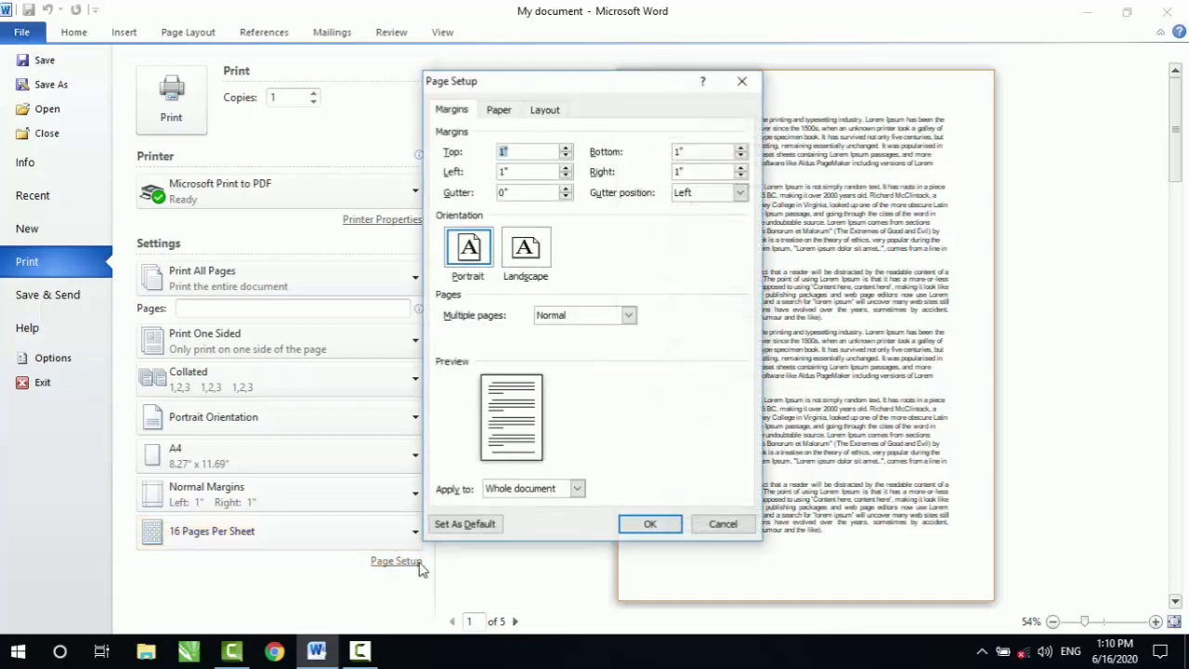
mouse_move(505, 84)
mouse_down()
mouse_move(599, 91)
mouse_move(488, 97)
mouse_up()
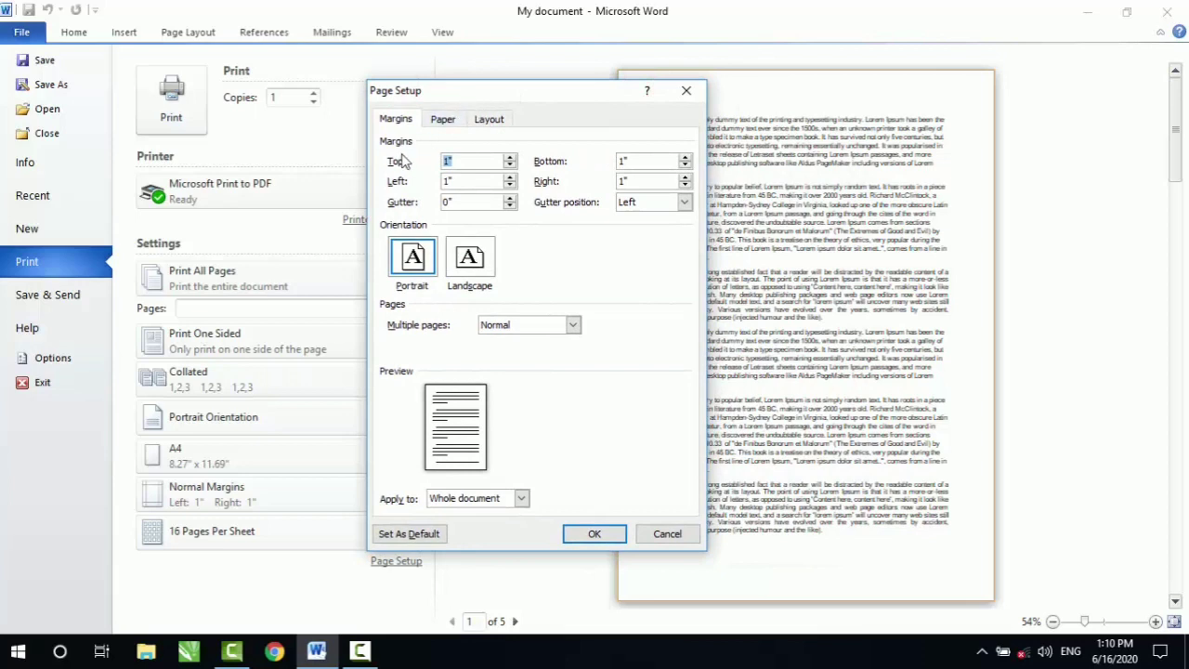
drag(521, 90, 374, 95)
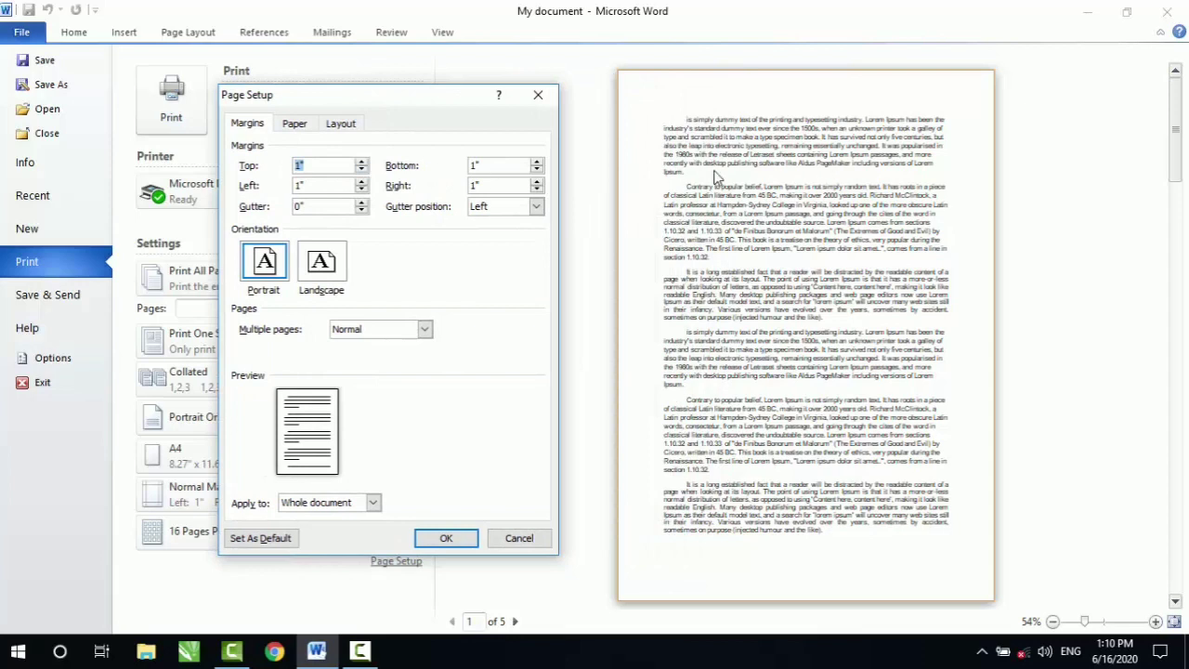
click(361, 170)
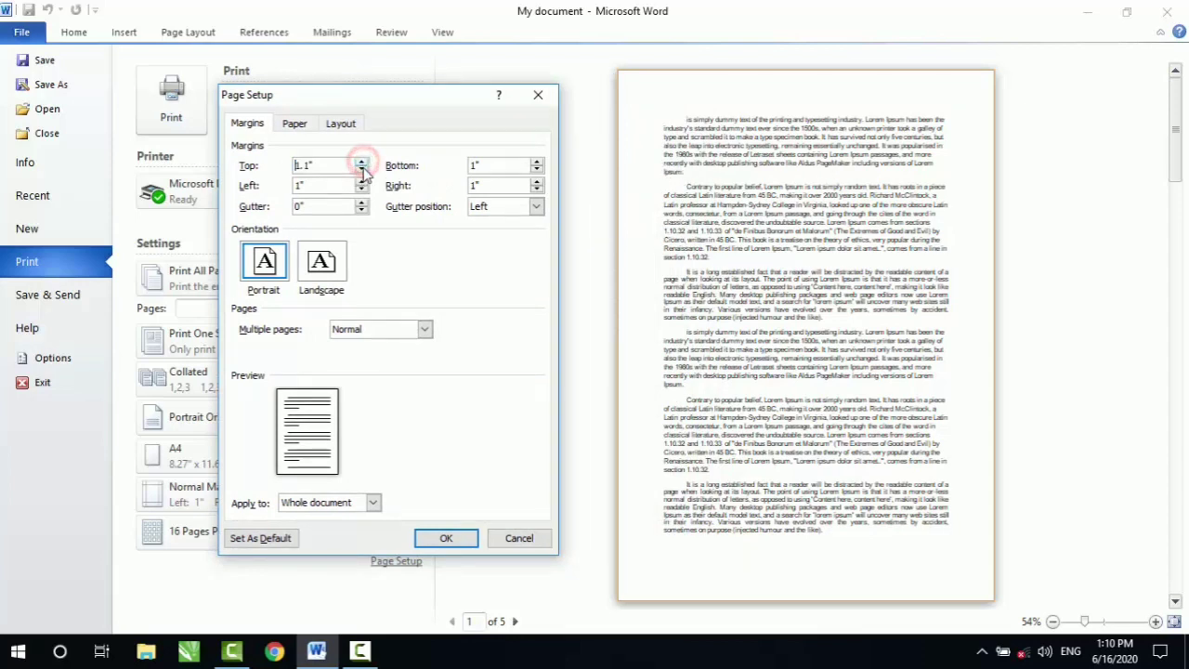
click(361, 170)
click(361, 170)
click(361, 170)
click(361, 170)
click(361, 170)
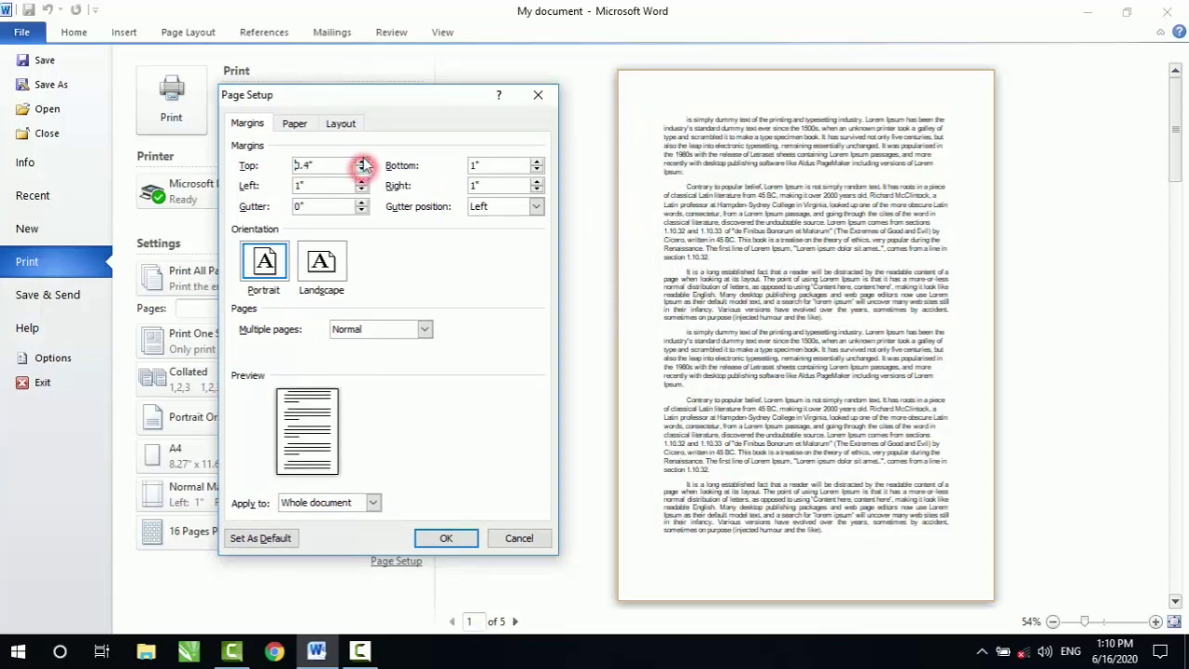
click(361, 161)
click(361, 161)
click(361, 160)
click(362, 161)
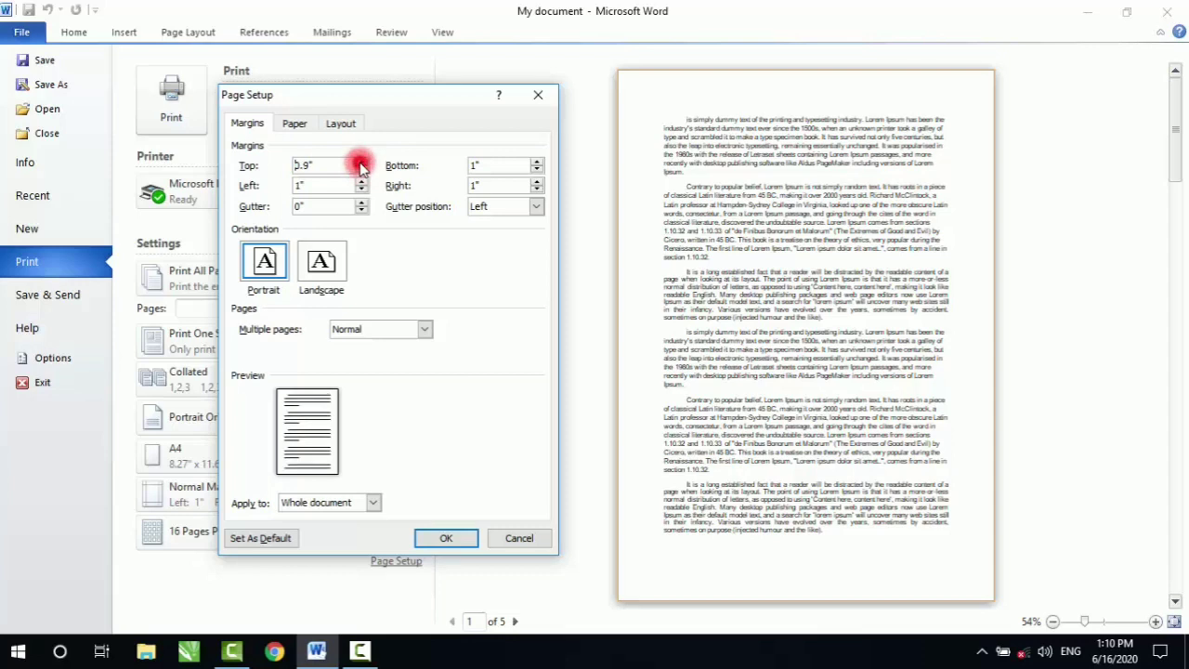
click(361, 160)
click(361, 161)
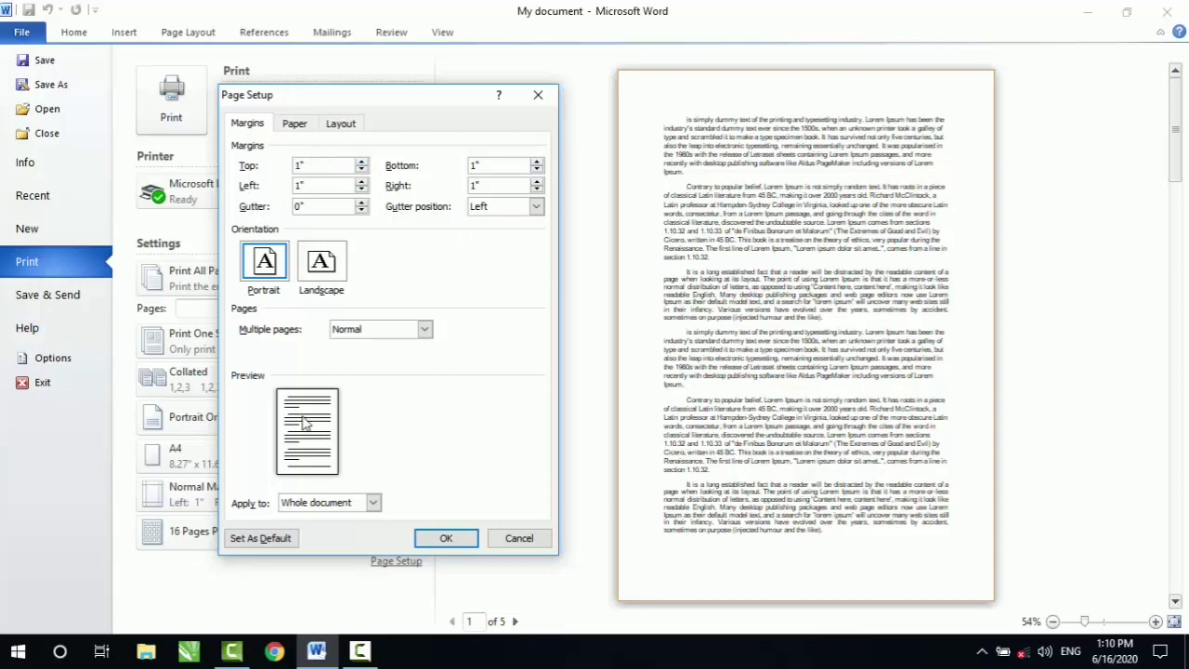
click(316, 277)
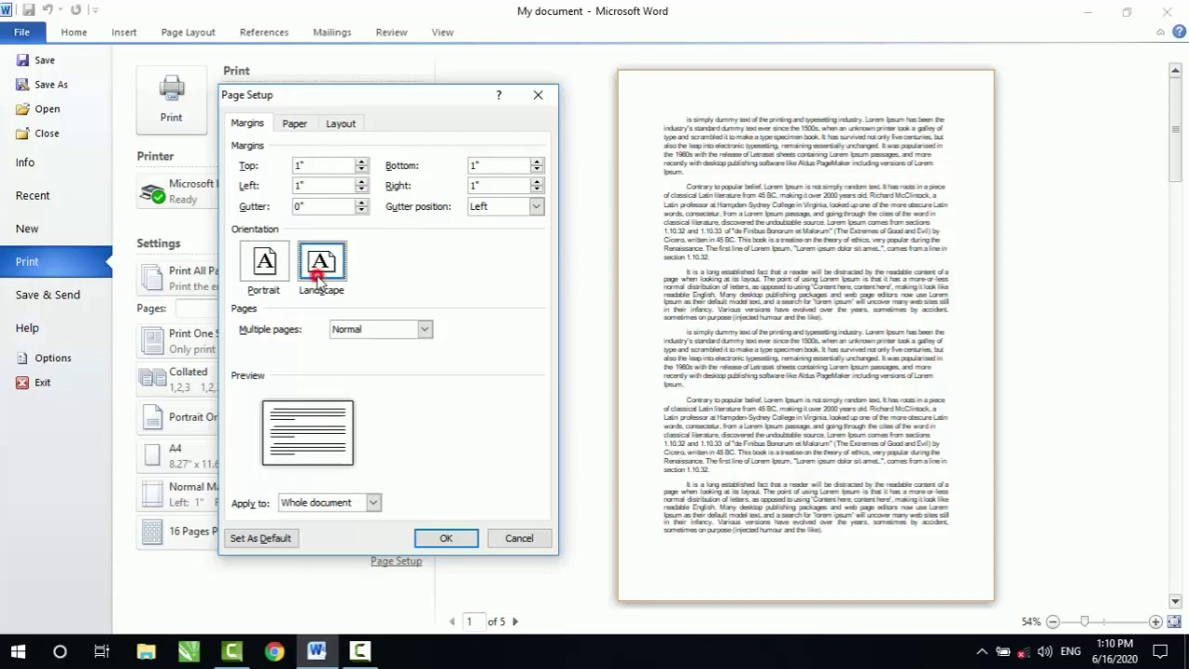
click(260, 271)
click(321, 269)
click(262, 270)
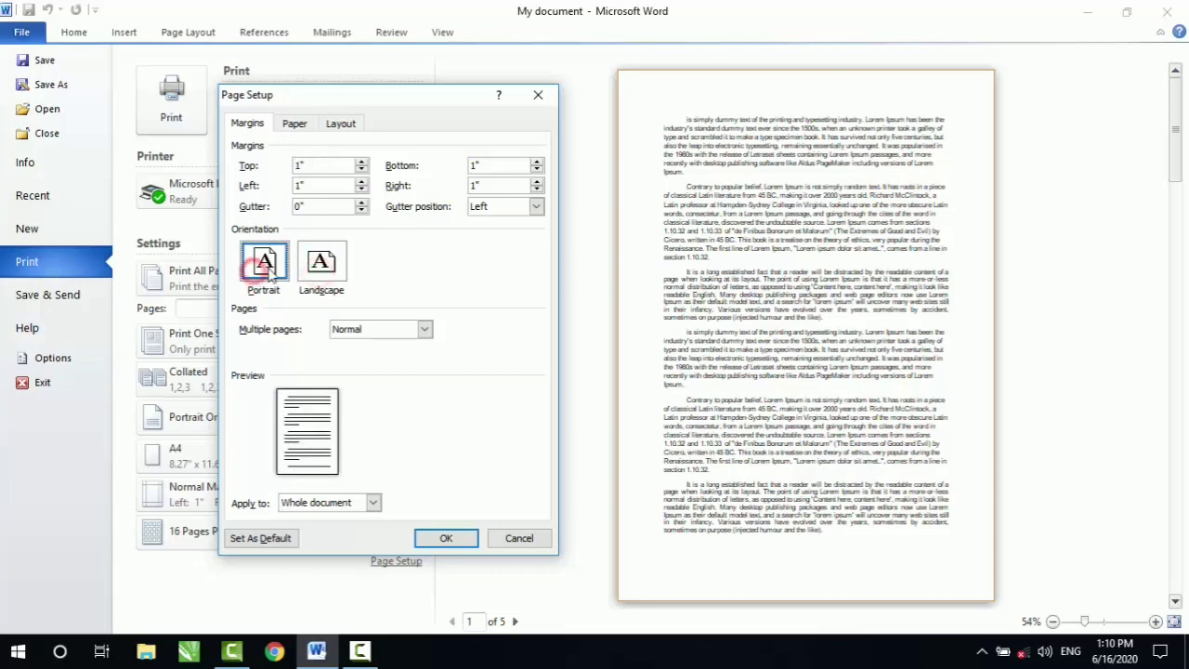
click(325, 269)
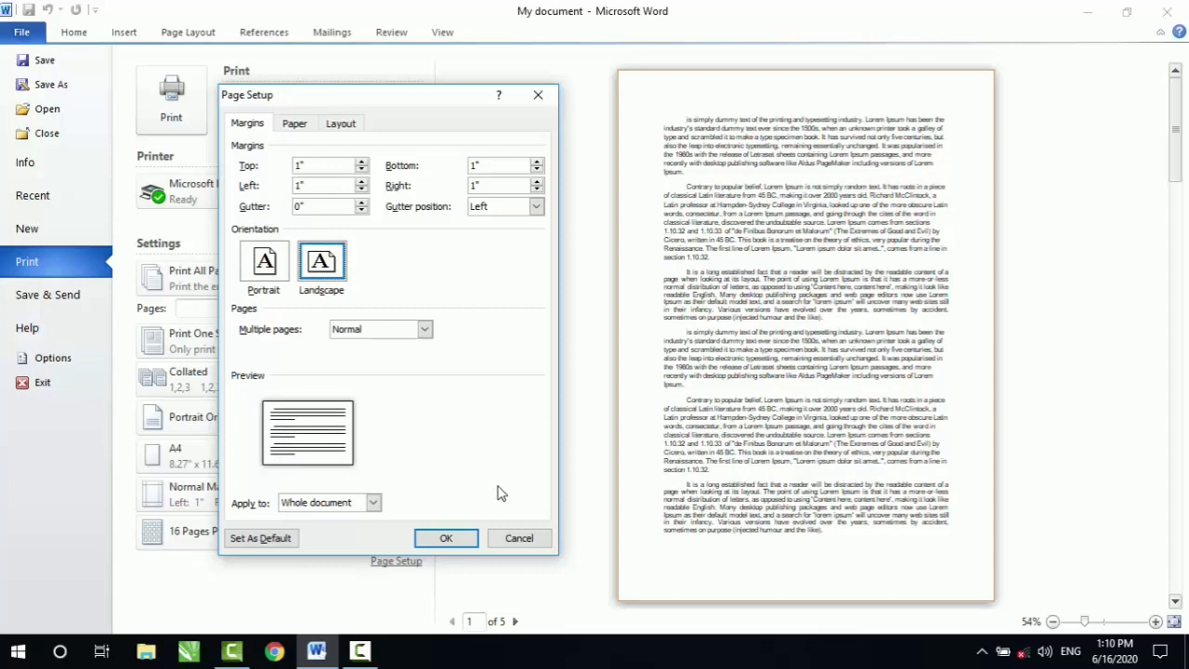
click(520, 539)
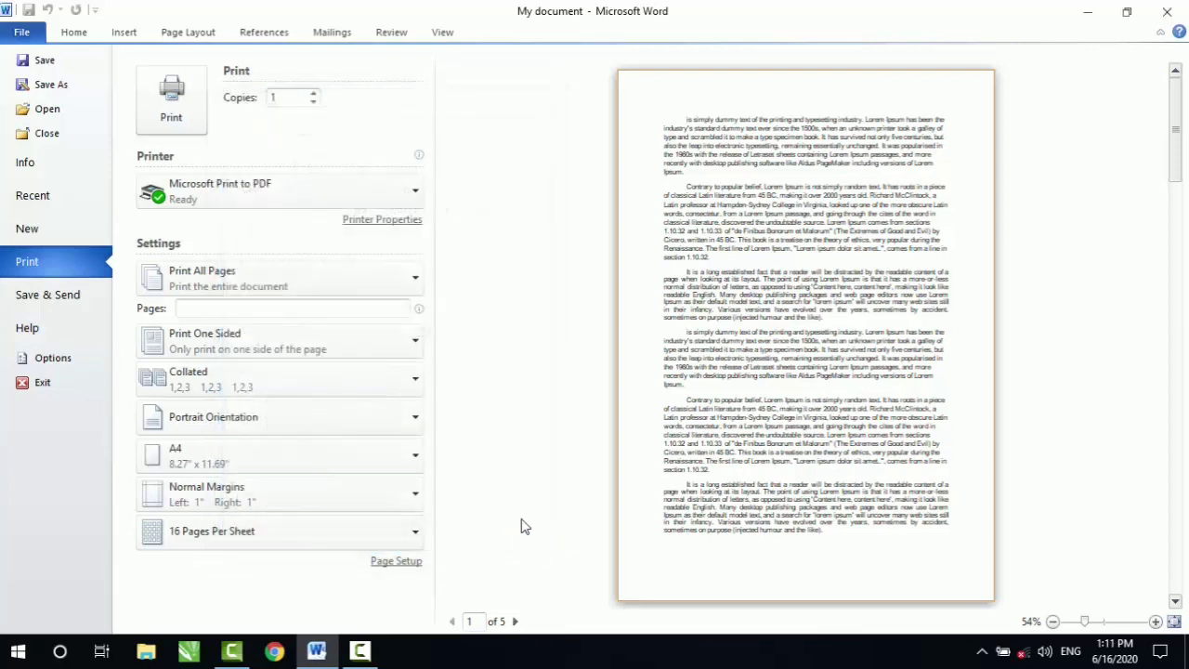